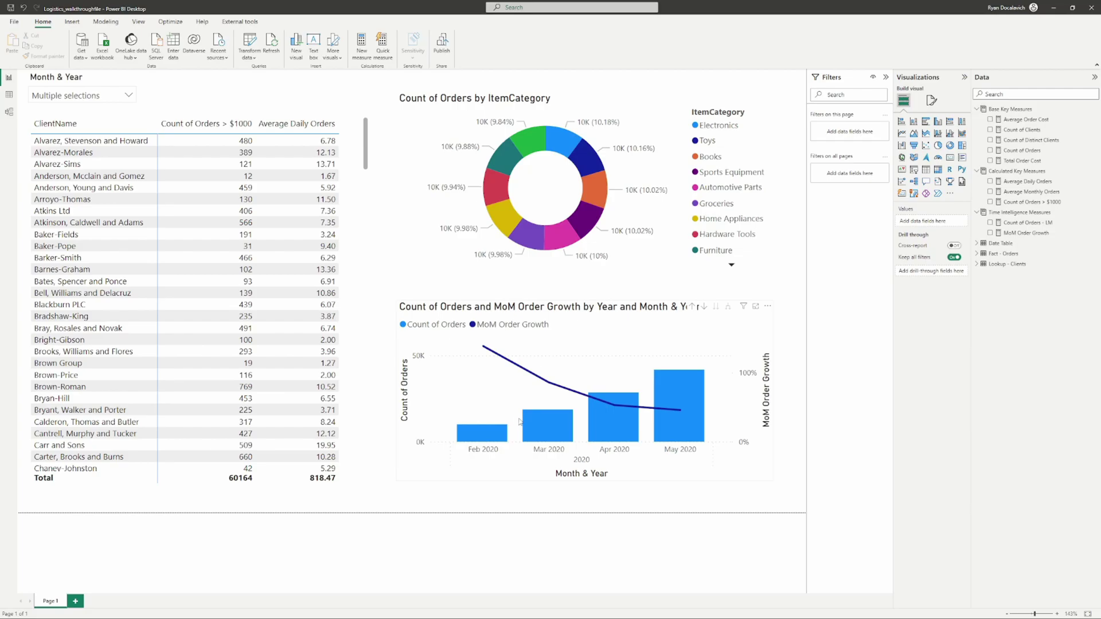
- Duplicate Page 1 and delete the item category donut chart and the order growth combo chart from the copy
right_click(47, 602)
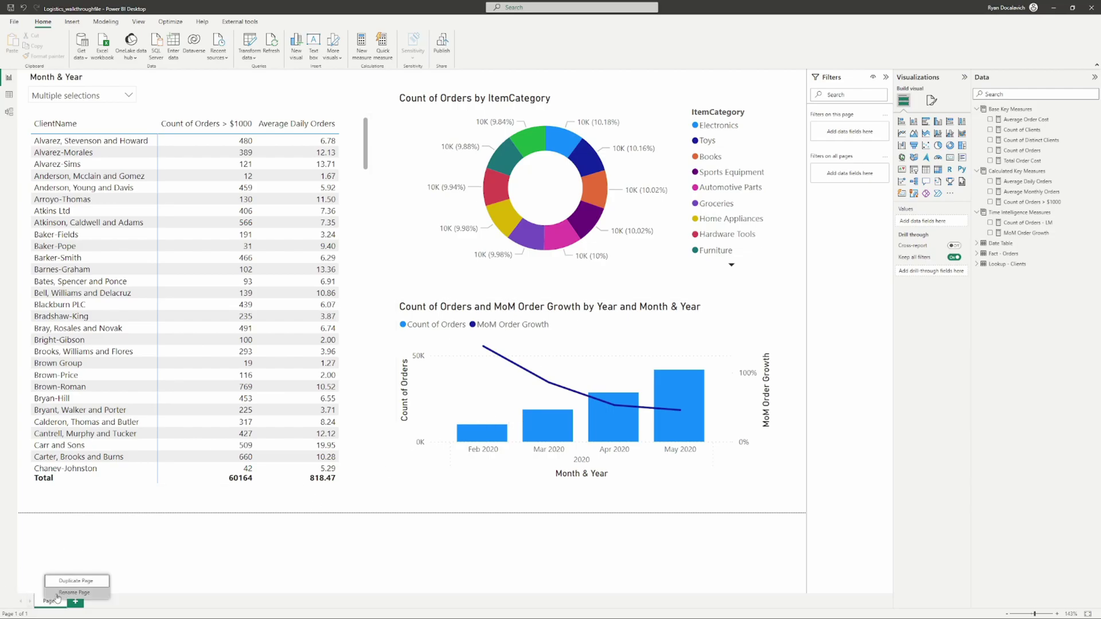
click(65, 582)
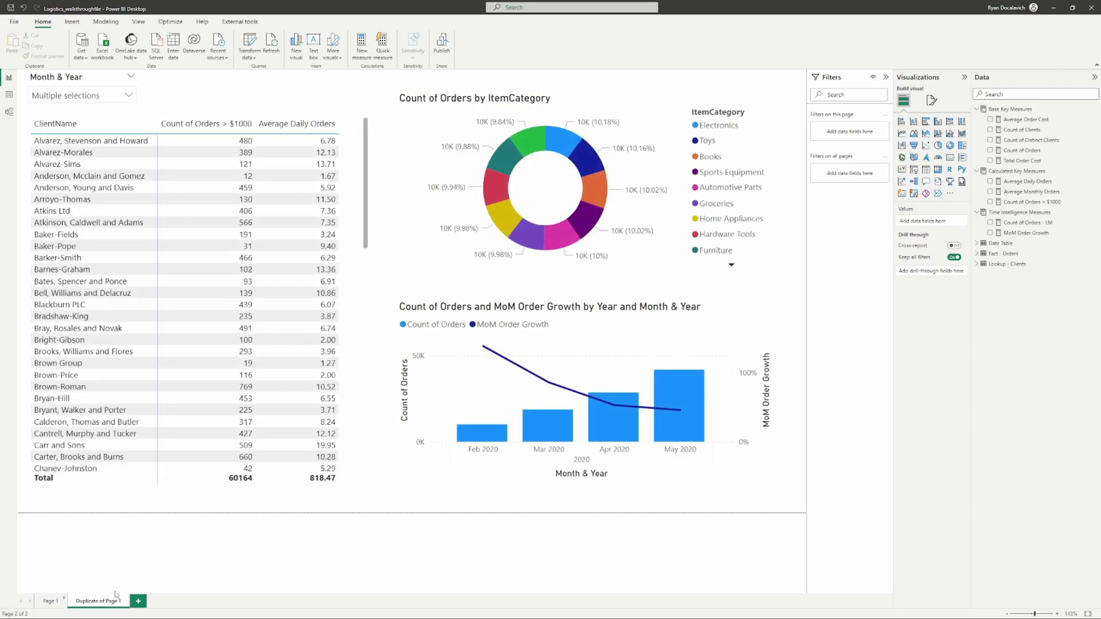
drag(794, 499, 351, 24)
key(Delete)
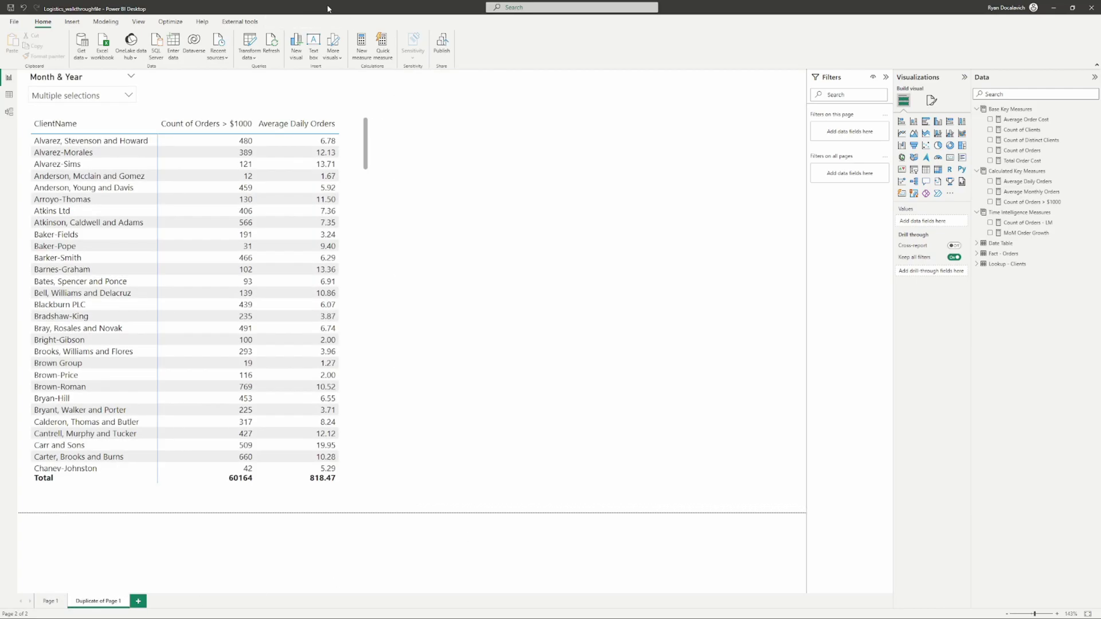
- Widen the client matrix across the page and replace its two values with Count of Orders
click(362, 187)
drag(370, 303, 732, 300)
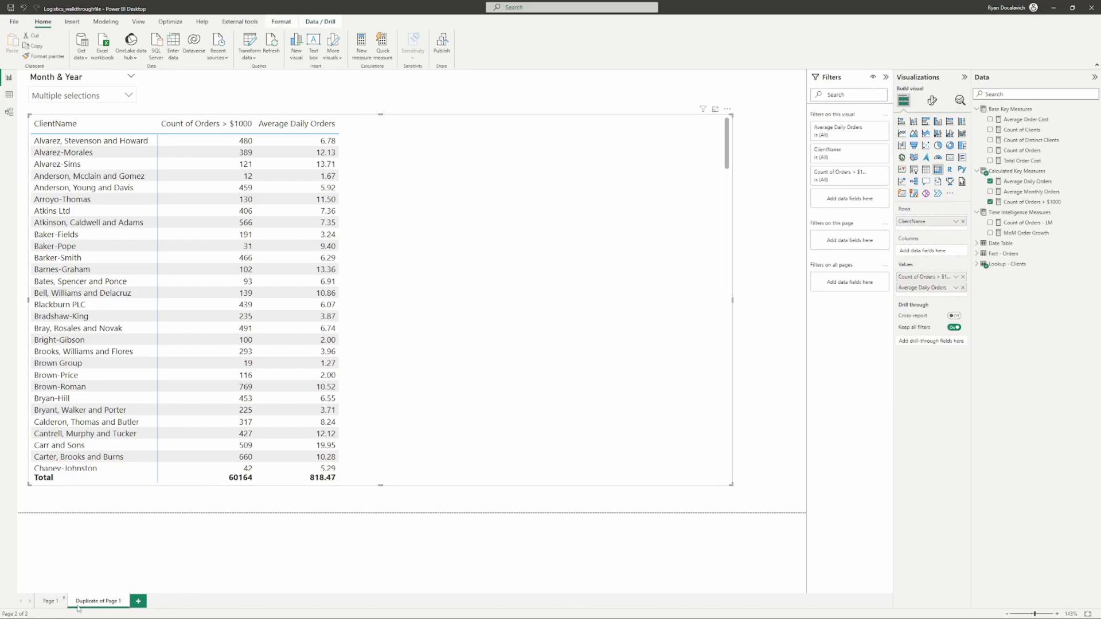
click(964, 277)
click(963, 277)
drag(1022, 150, 523, 304)
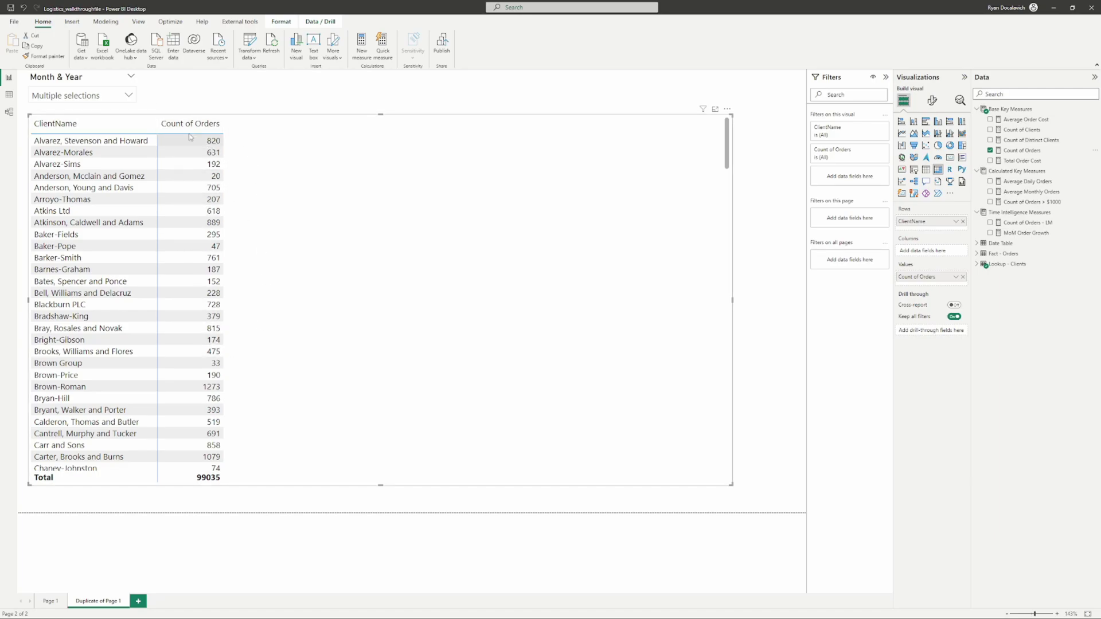
- Create a measure named Clients with an Order in Calculated Key Measures, starting its formula with CALCULATE( [Count of Orders]
click(1023, 152)
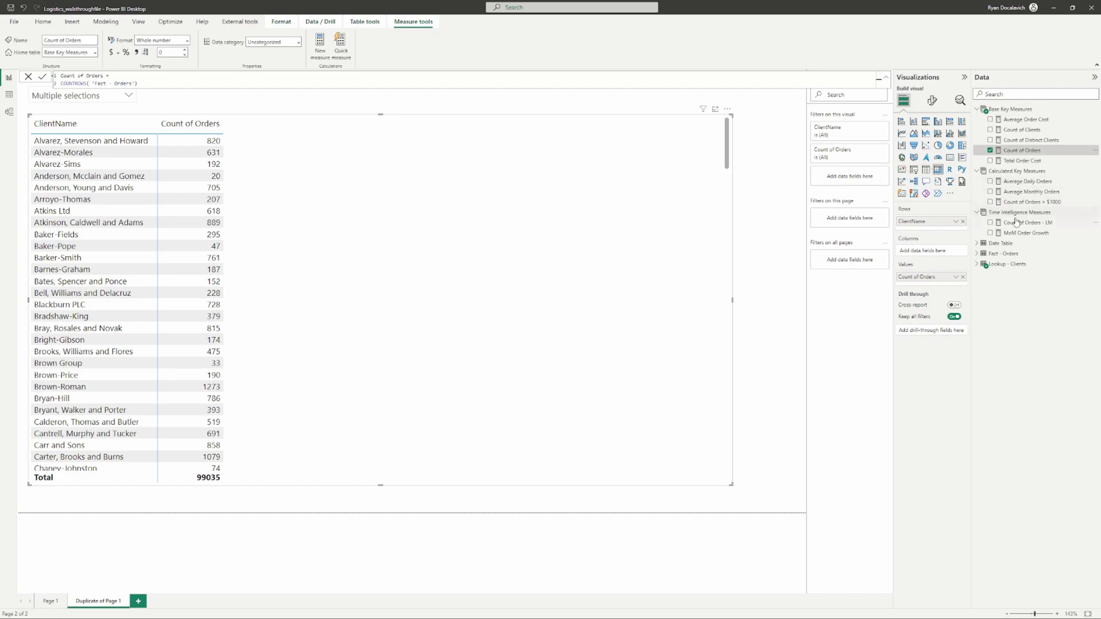
click(1010, 171)
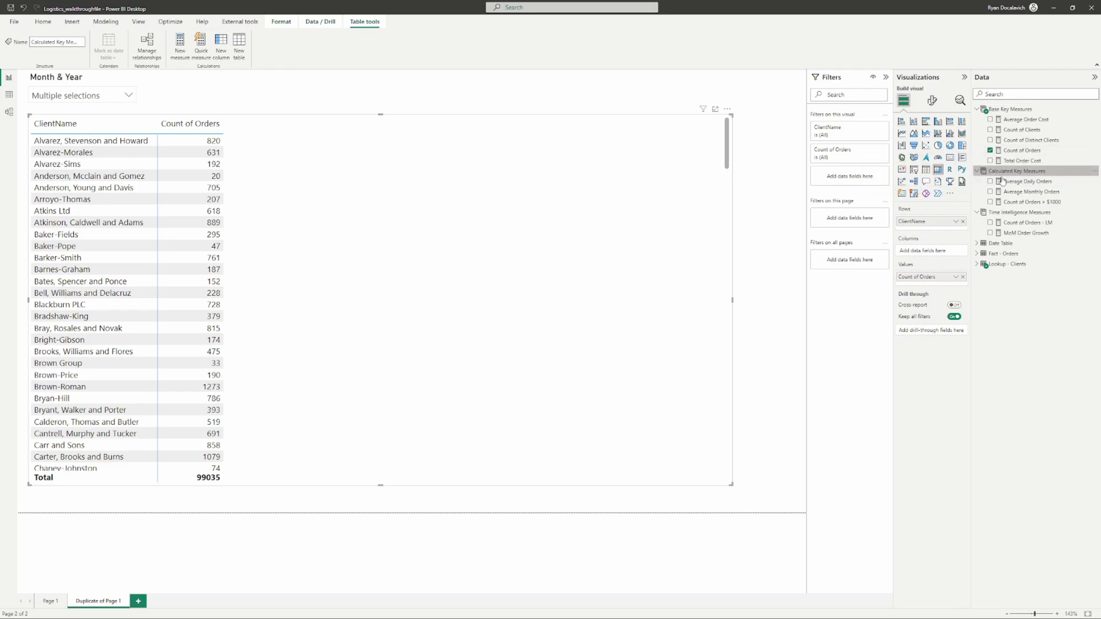
click(179, 45)
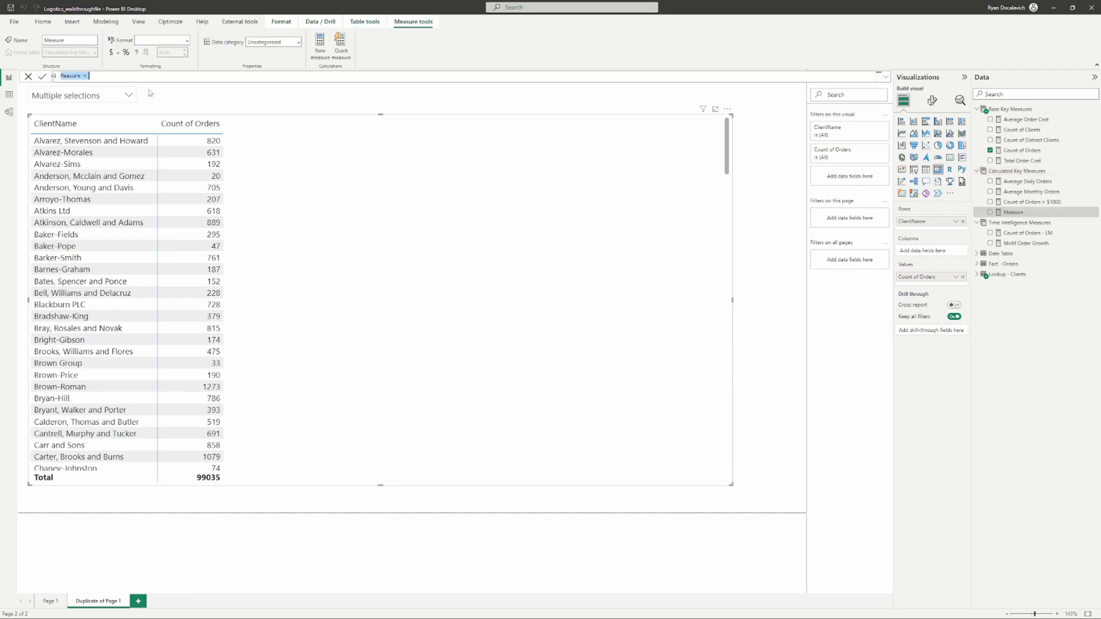
text(Clients with an Order =)
key(shift+Return)
text(CALCULATE()
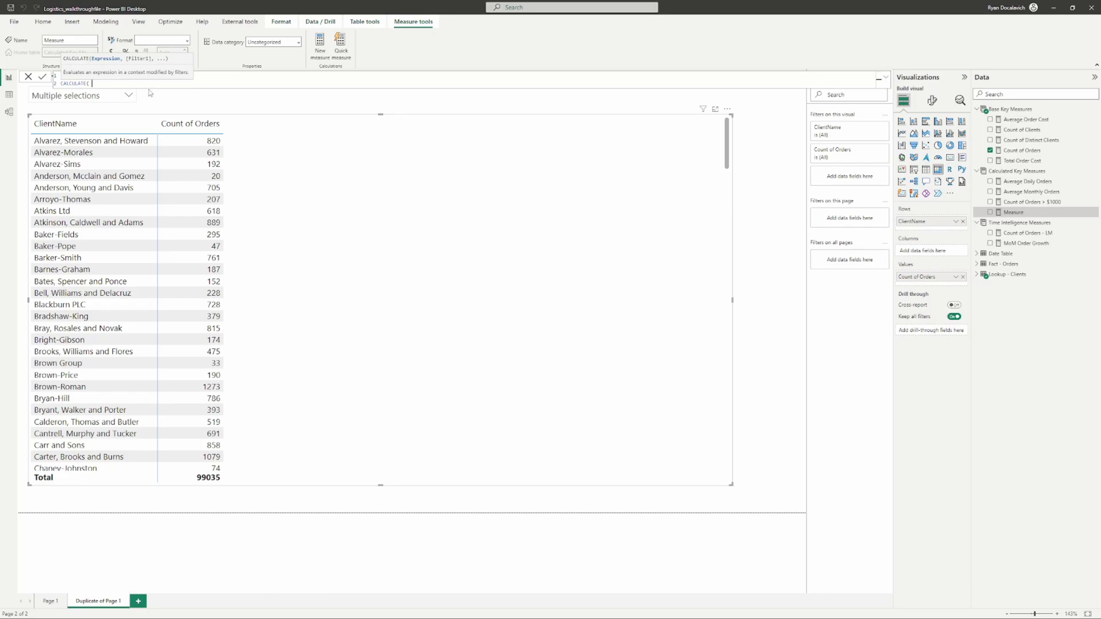
text( count of)
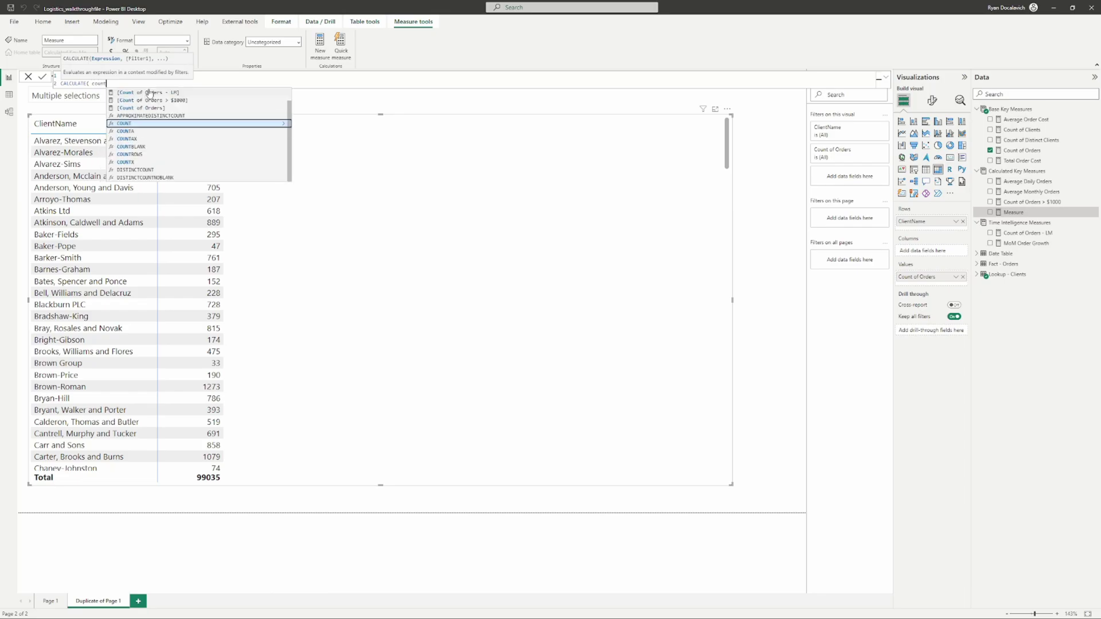
click(159, 123)
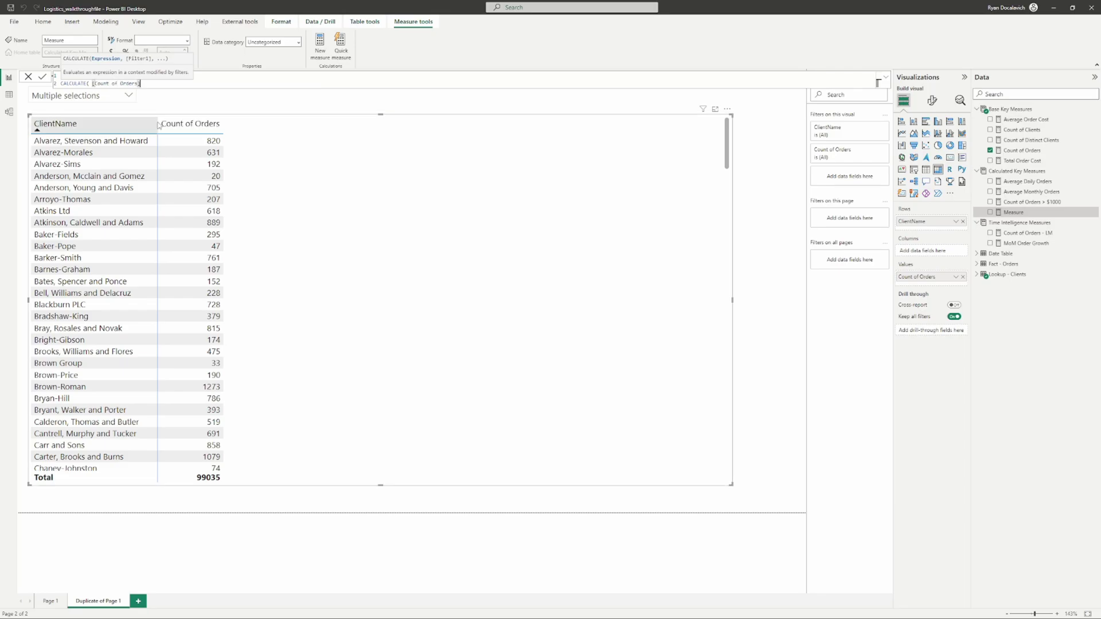
- Complete the formula with a FILTER over 'Lookup - Clients' where [Count of Orders] <> BLANK(), and close both functions
text(,)
key(shift+Return)
text(FILTER( 'Lookup - Clients',)
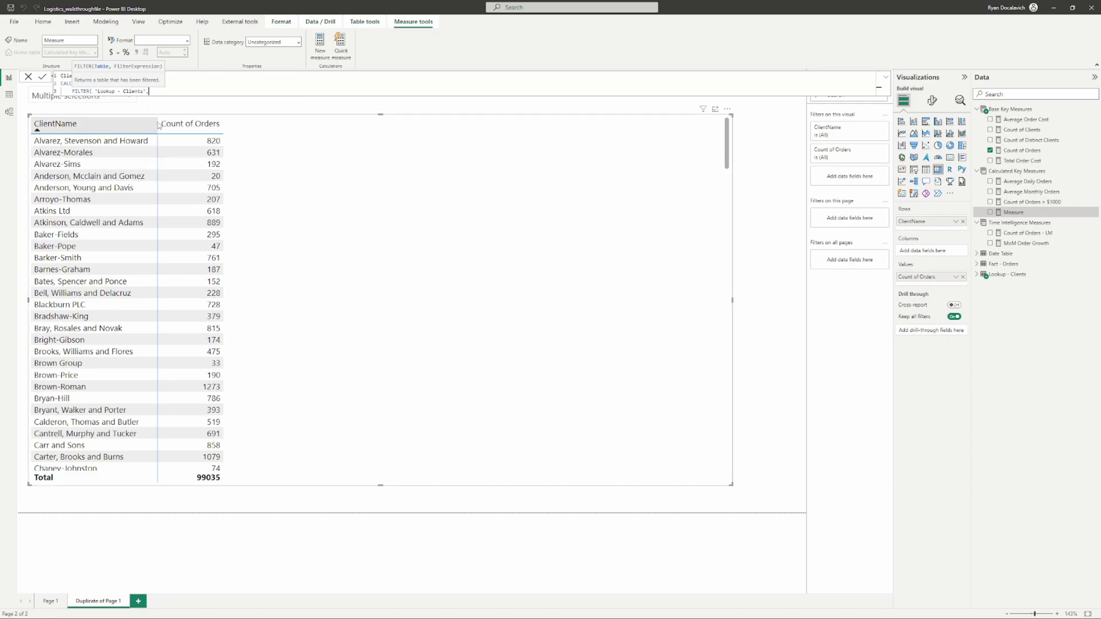
key(shift+Return)
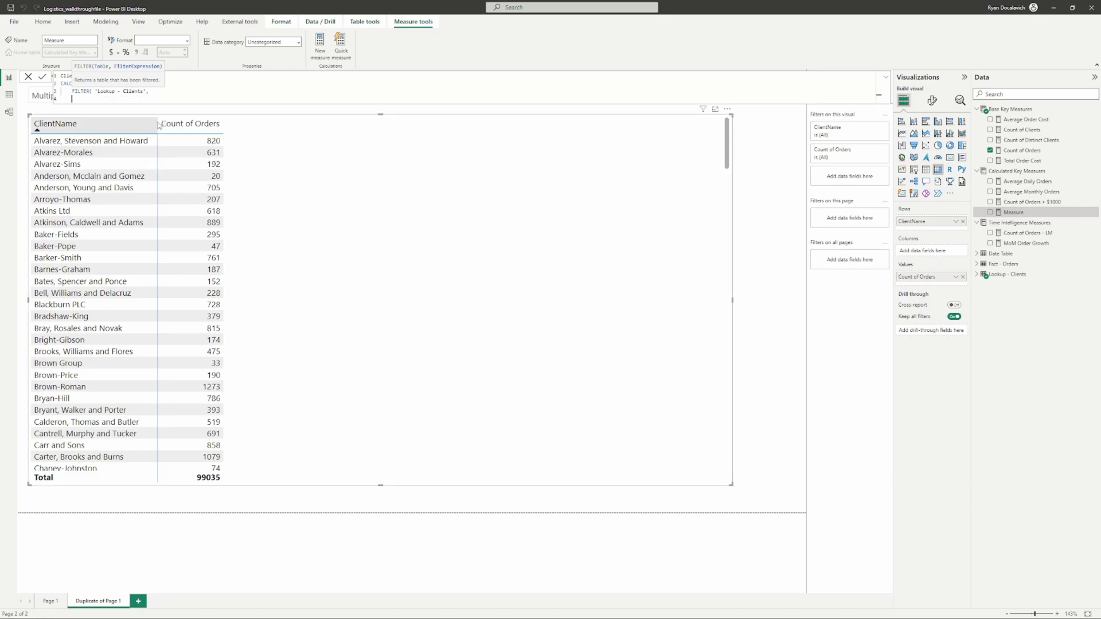
text(count)
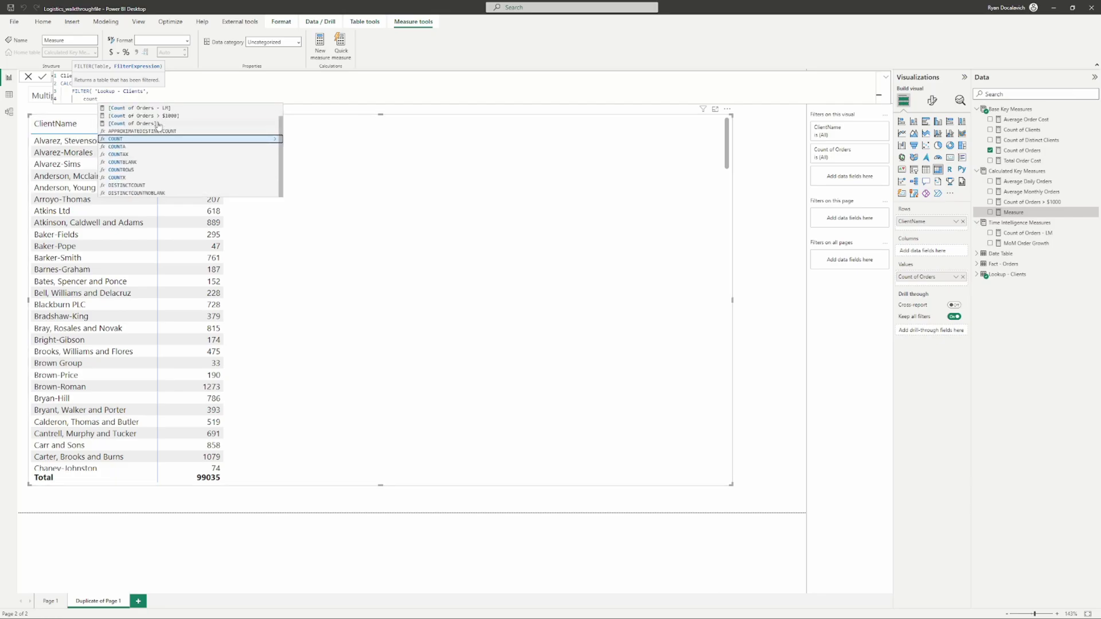
click(159, 125)
text(<> bl)
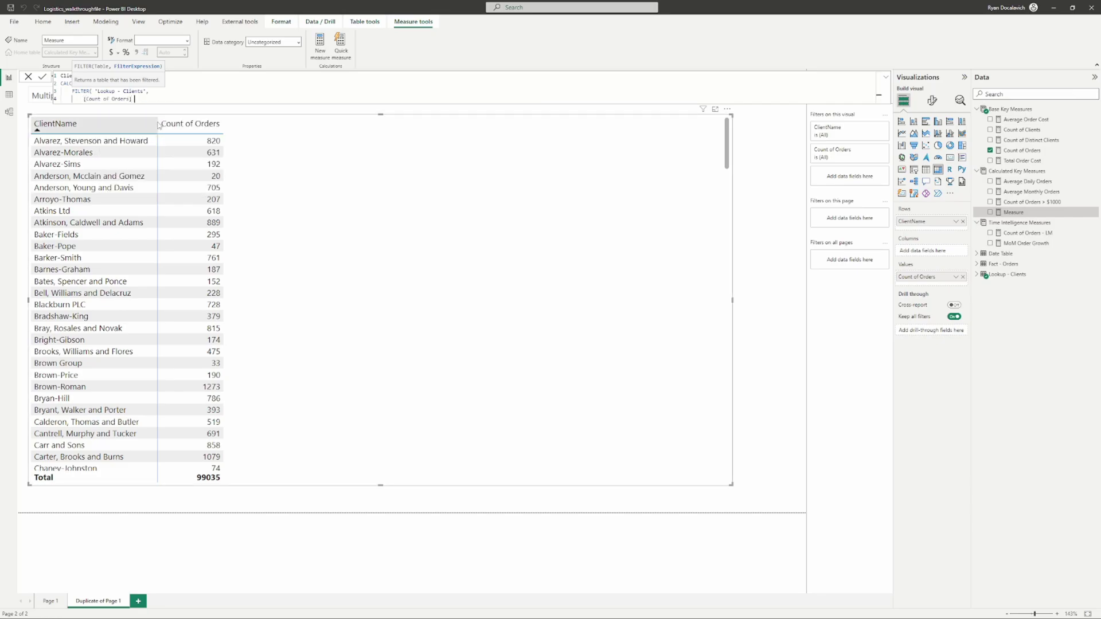
key(Tab)
text(())
key(shift+Return)
text())
key(shift+Return)
text())
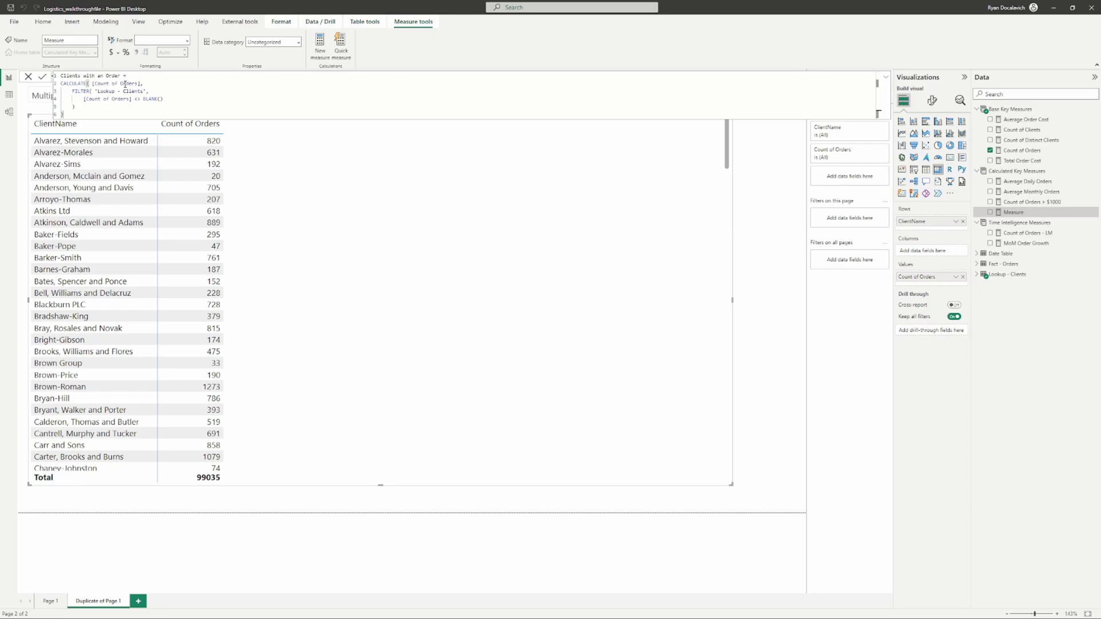
- Replace the expression evaluated by CALCULATE with [Count of Clients] and commit the measure
drag(92, 81, 140, 83)
text(clie,)
key(Tab)
drag(93, 83, 142, 84)
click(83, 98)
drag(94, 84, 142, 84)
drag(83, 100, 152, 99)
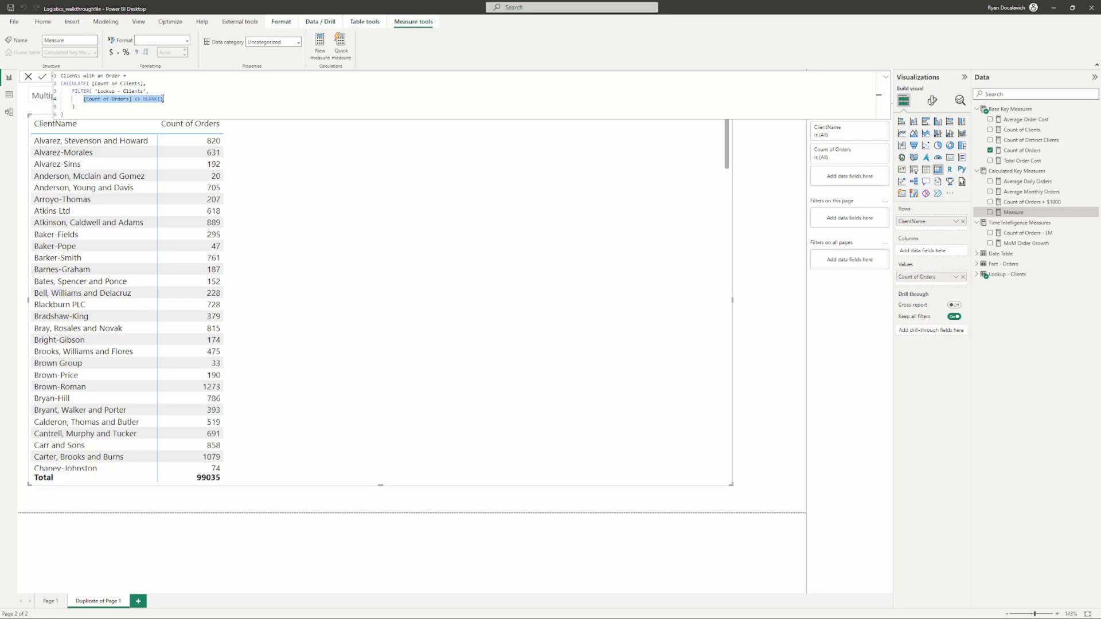
click(144, 108)
key(Return)
- Add Clients with an Order to the matrix values and check which months the Month & Year slicer has selected
drag(1024, 203, 344, 315)
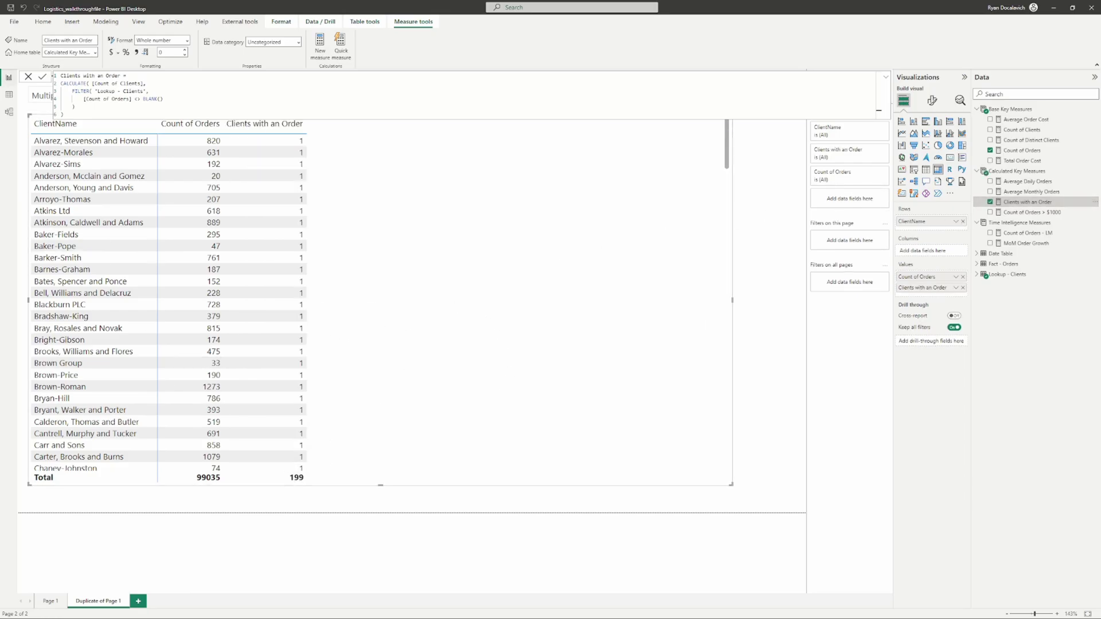
click(27, 77)
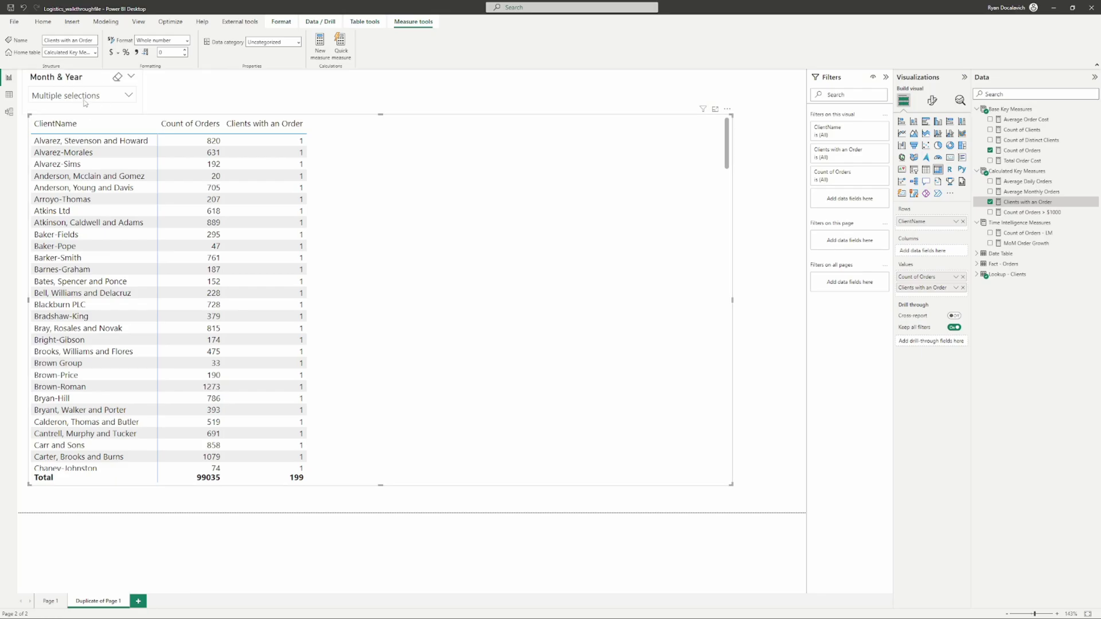
click(90, 98)
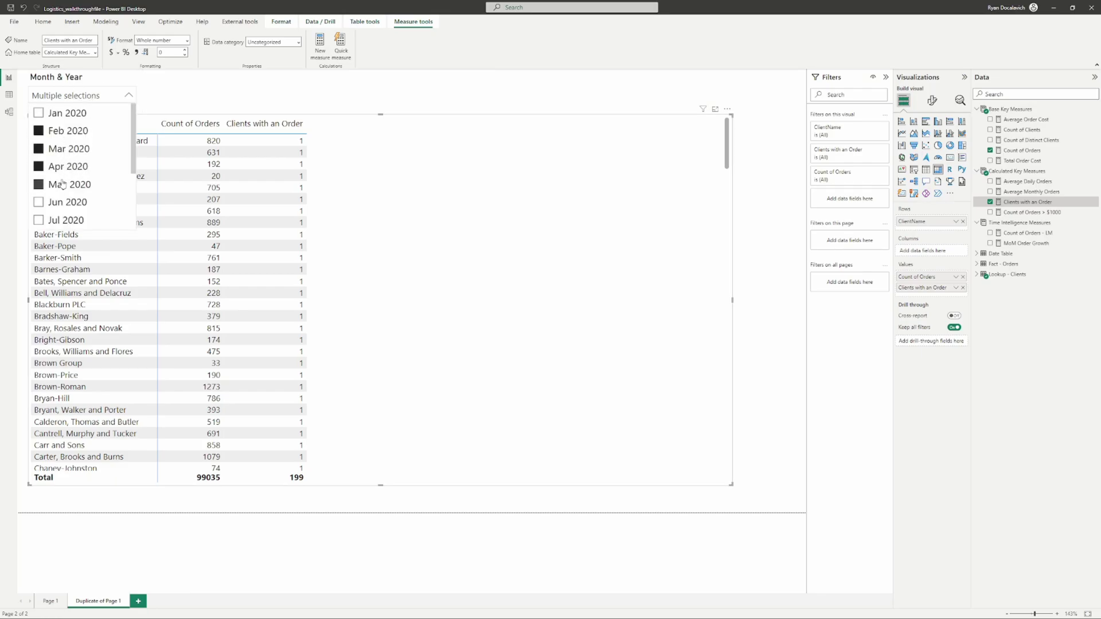
click(172, 224)
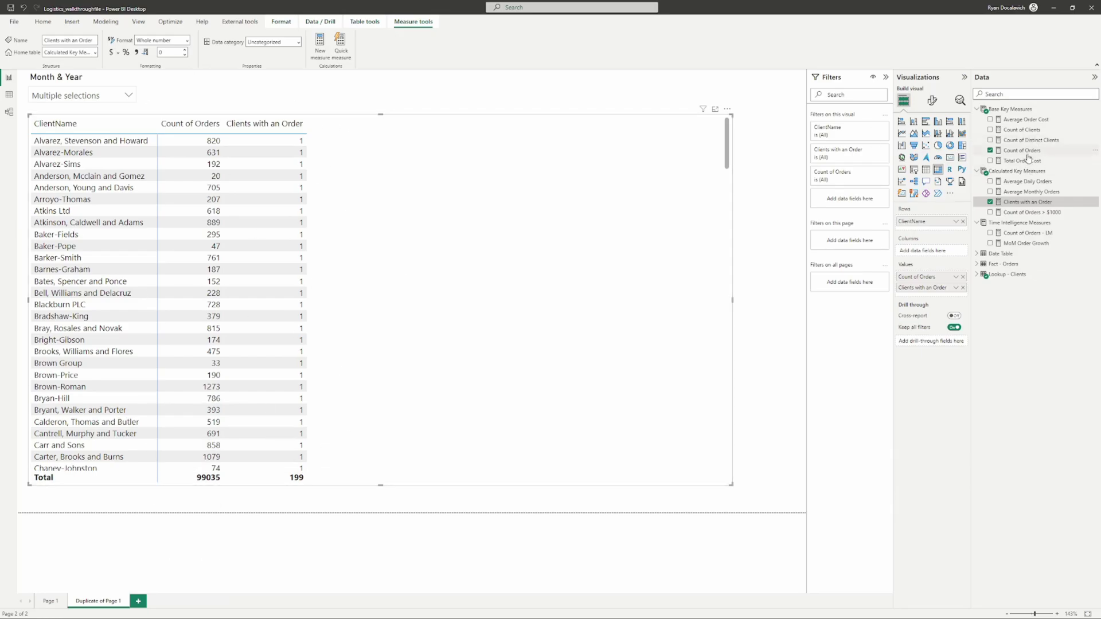
- Add Count of Clients to the matrix to compare against all clients, and remove it again
drag(1027, 136, 608, 307)
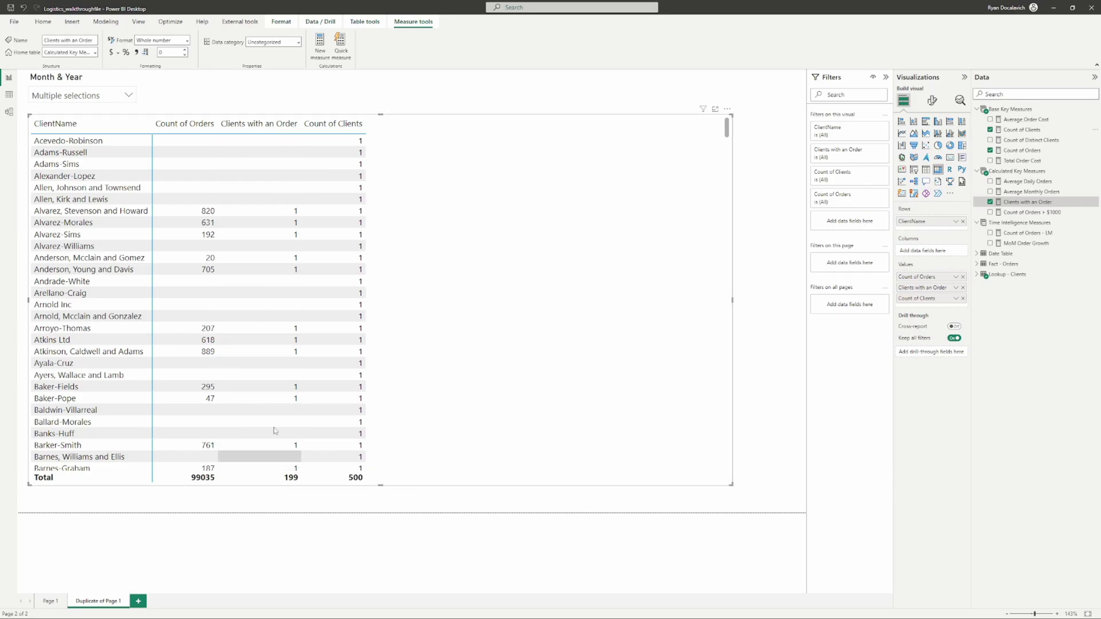
click(963, 298)
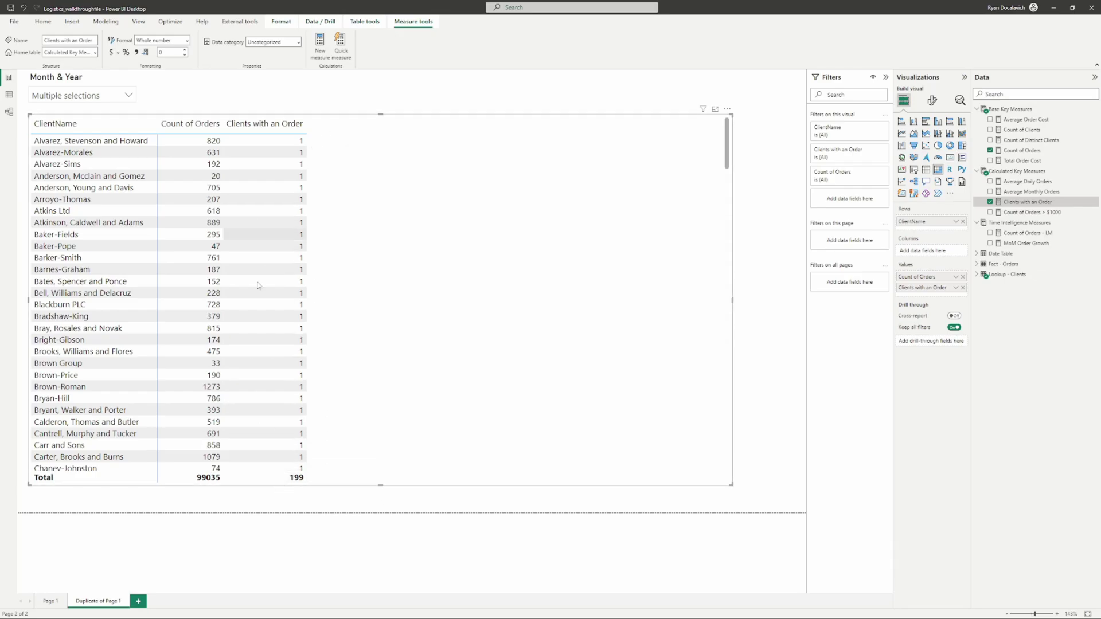
- Refresh the report's data and check the months offered in the Month & Year slicer
click(92, 97)
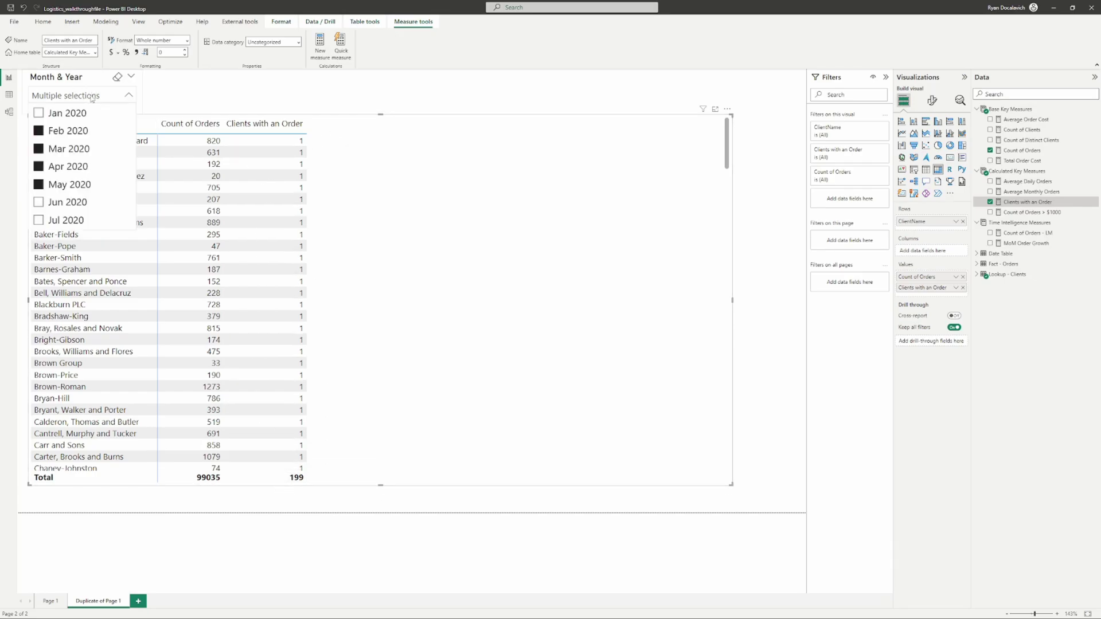
scroll(72, 136, down, 1)
scroll(73, 136, up, 1)
scroll(72, 136, down, 3)
scroll(73, 136, up, 3)
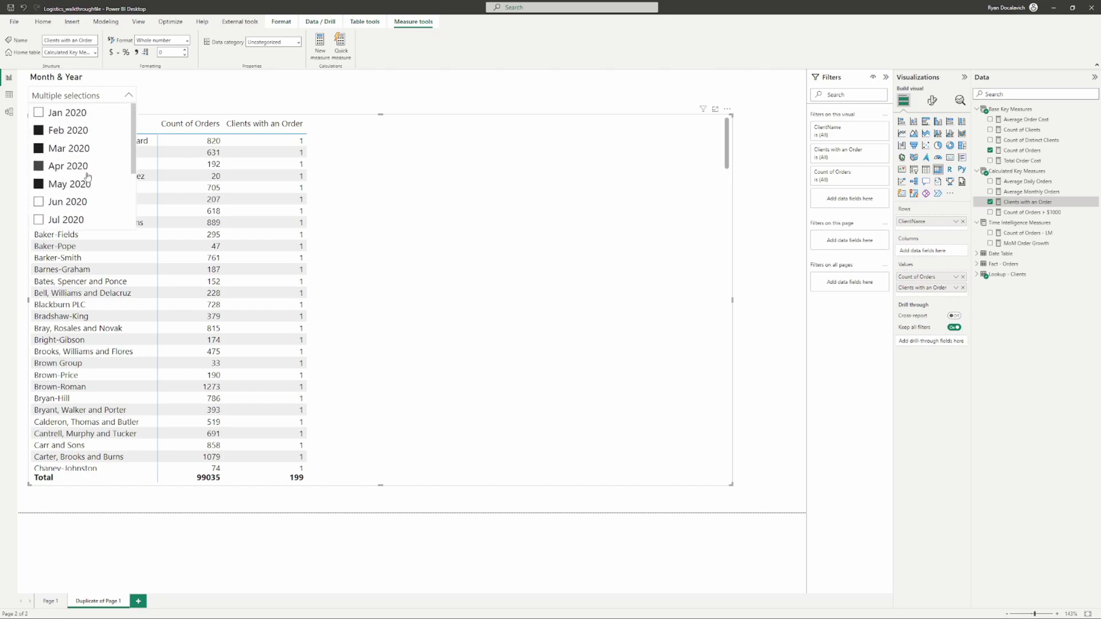
click(114, 94)
click(43, 21)
click(272, 43)
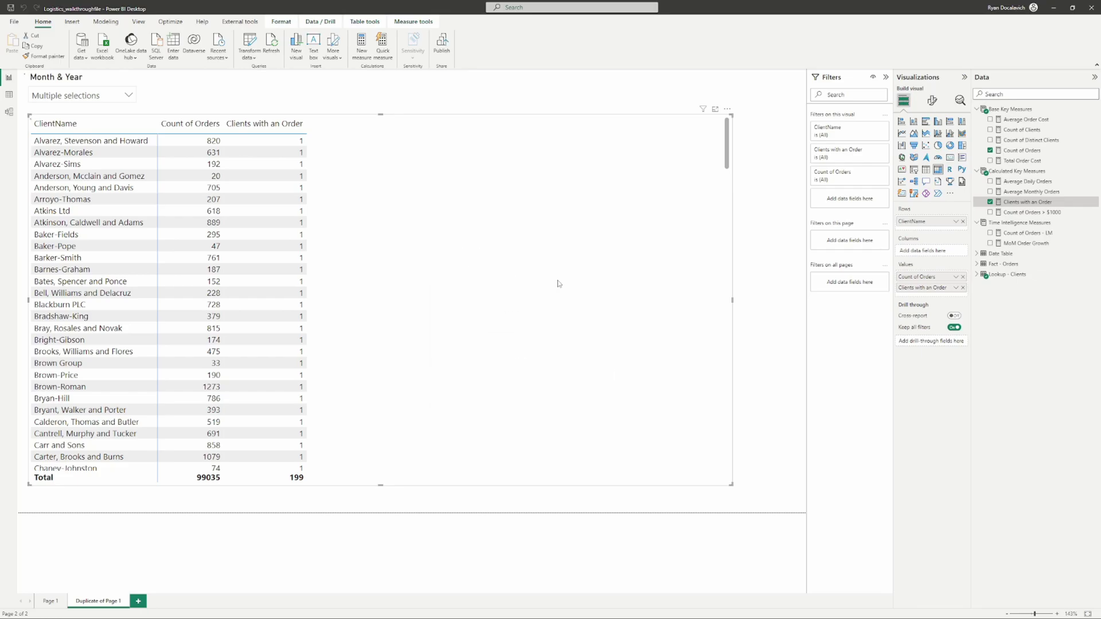
click(80, 104)
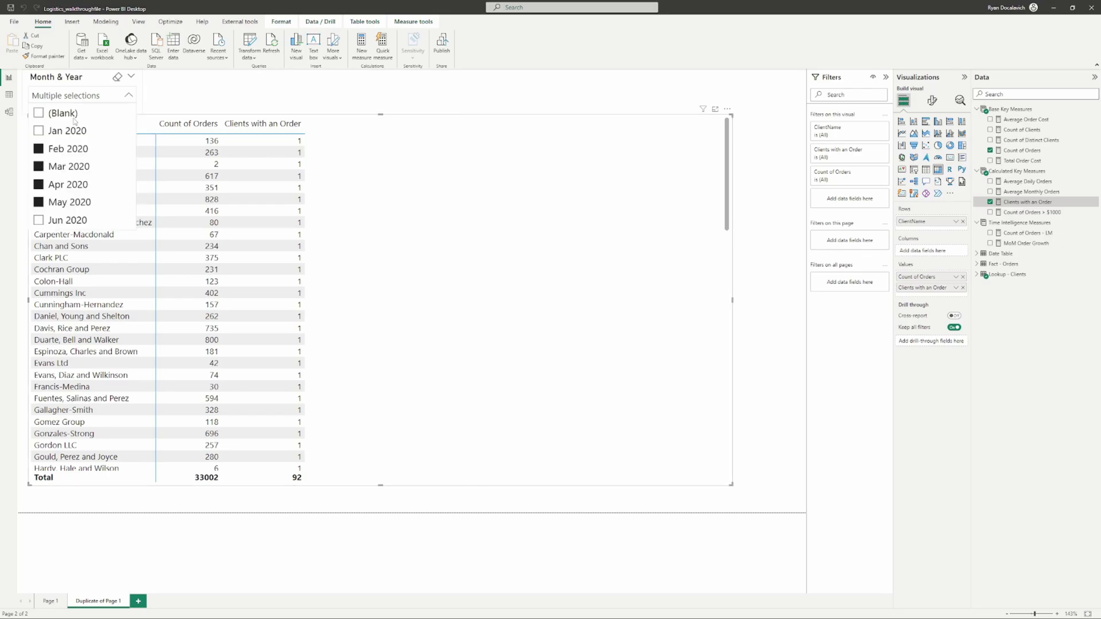
- Set the end date in the Date Table query to #date(2021, 12, 31) in Power Query and apply the changes
click(257, 66)
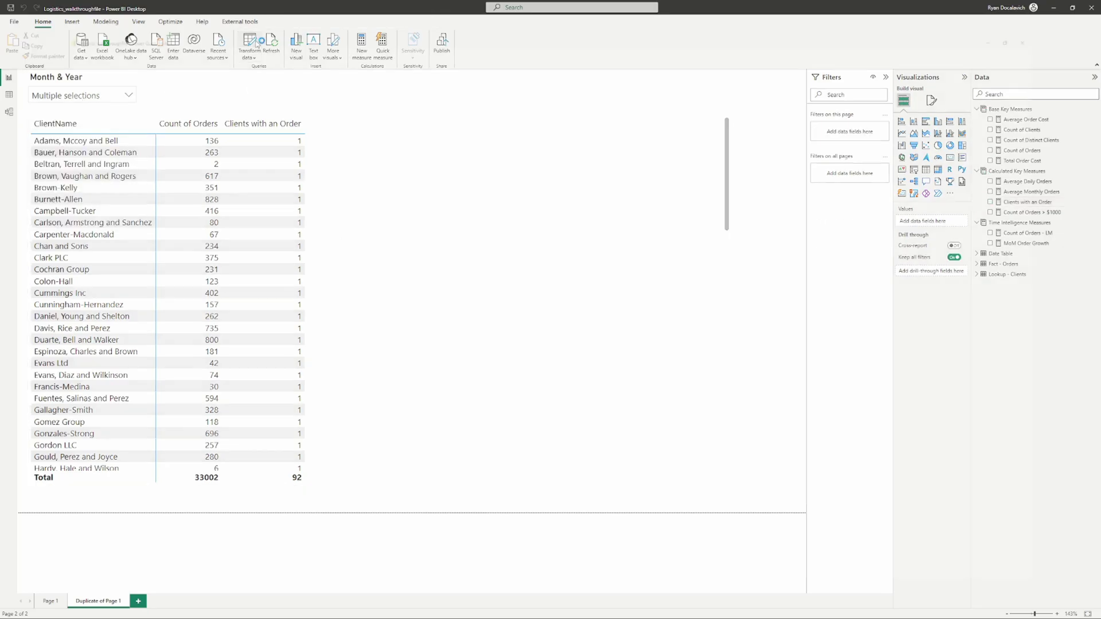
click(257, 39)
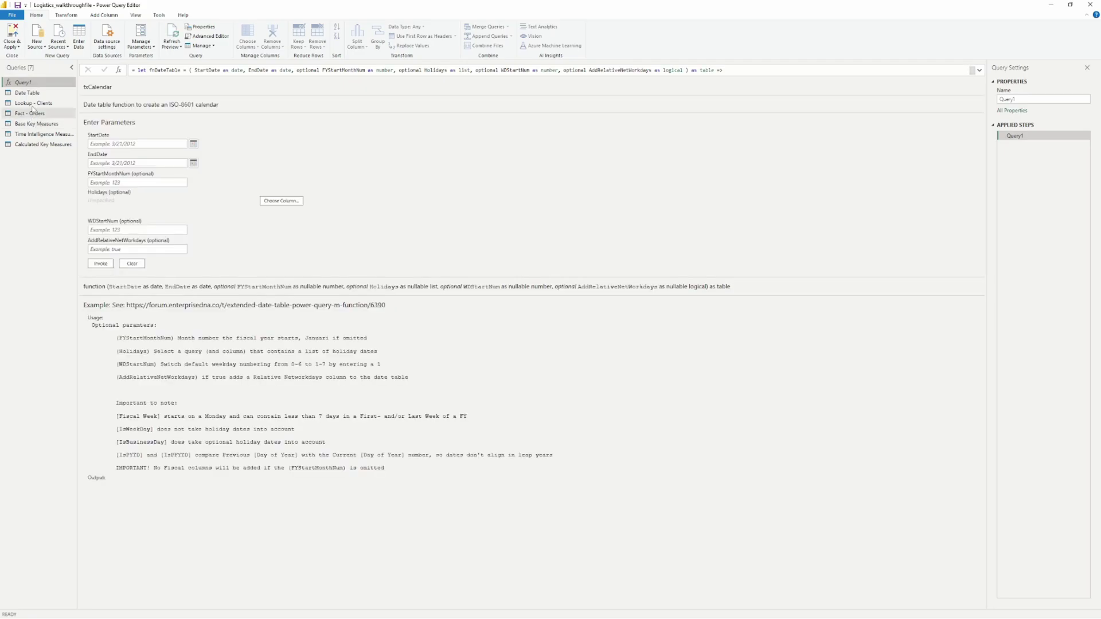
click(40, 92)
click(243, 69)
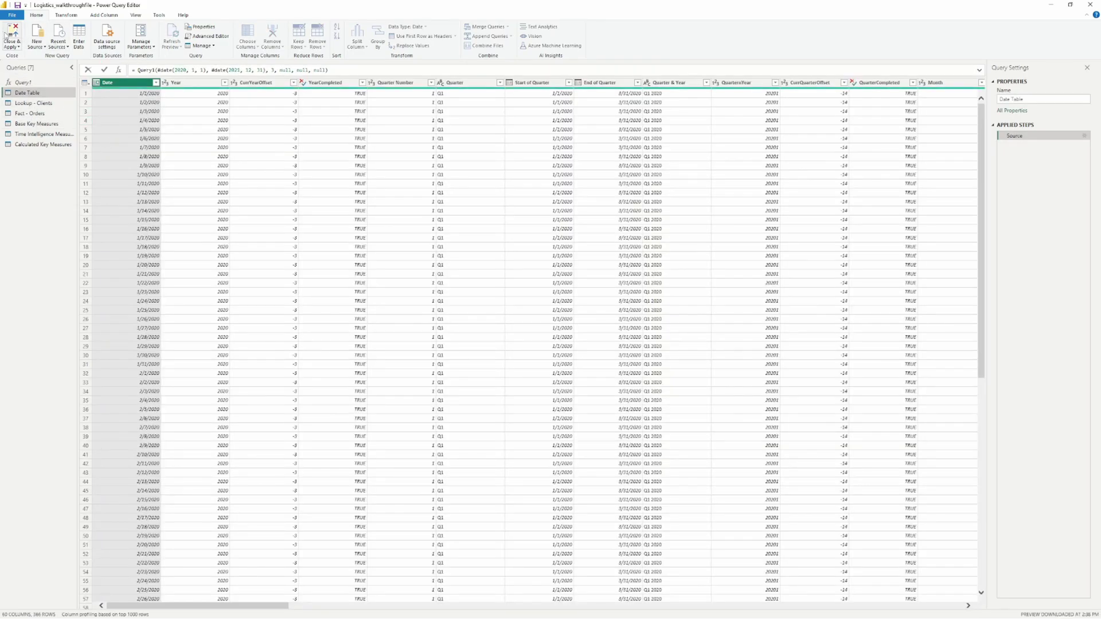
click(8, 36)
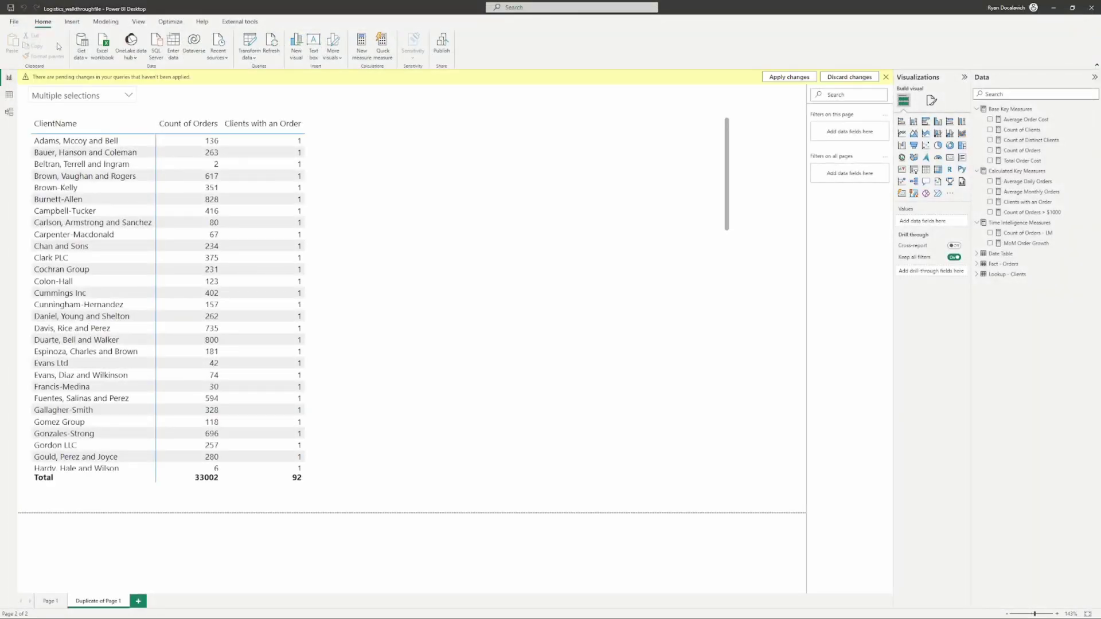
click(113, 101)
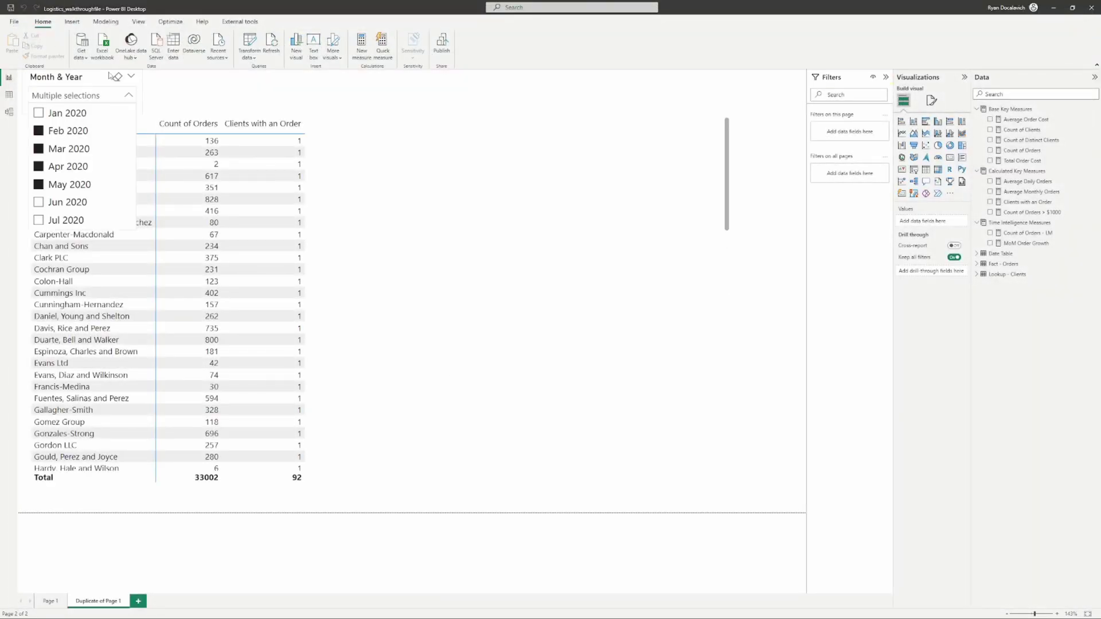
click(118, 79)
click(128, 95)
scroll(81, 166, down, 5)
click(67, 193)
click(67, 175)
ctrl+click(66, 158)
ctrl+click(62, 140)
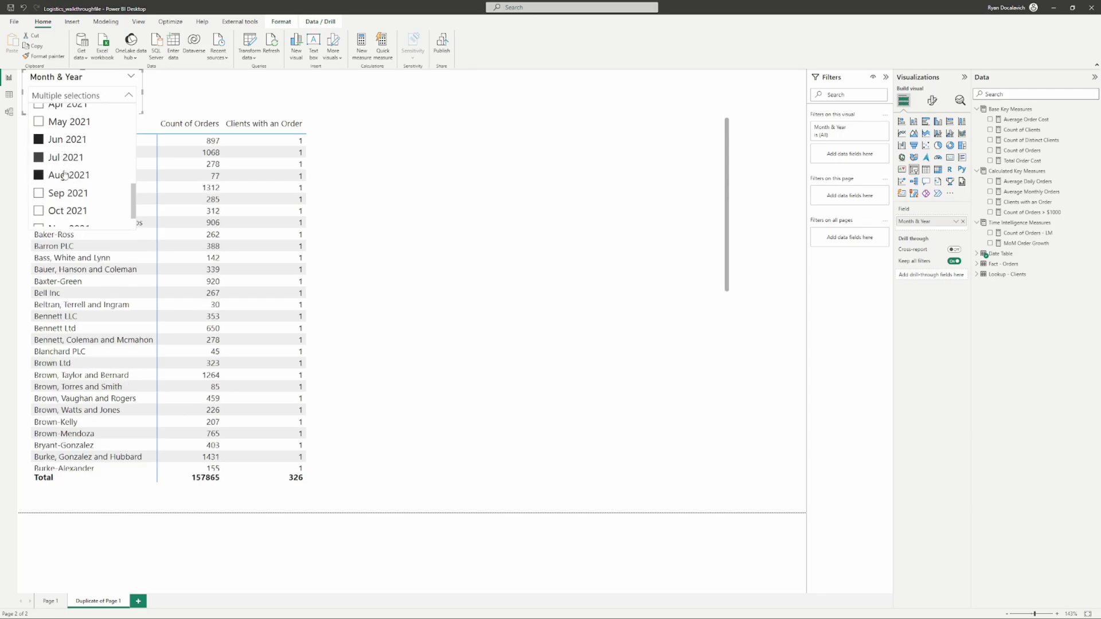
- Clear the Month & Year slicer and select four consecutive months in it
click(118, 79)
click(128, 96)
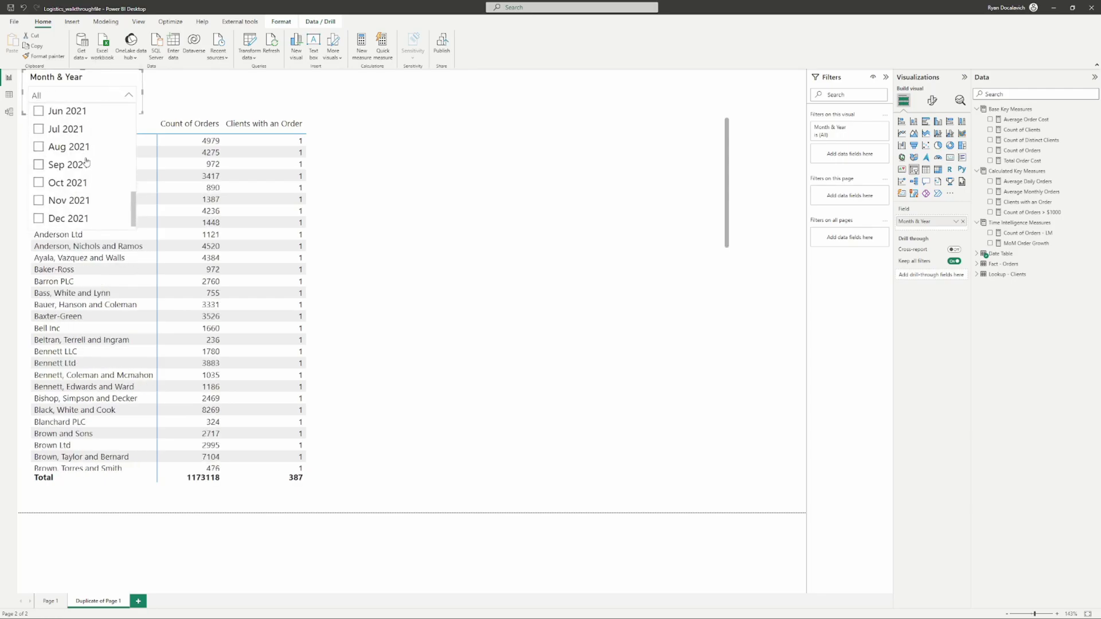
scroll(78, 156, up, 2)
click(69, 167)
ctrl+click(67, 185)
ctrl+click(66, 203)
ctrl+click(69, 221)
scroll(77, 175, up, 5)
scroll(94, 132, down, 2)
scroll(93, 132, down, 4)
scroll(78, 152, up, 1)
click(97, 82)
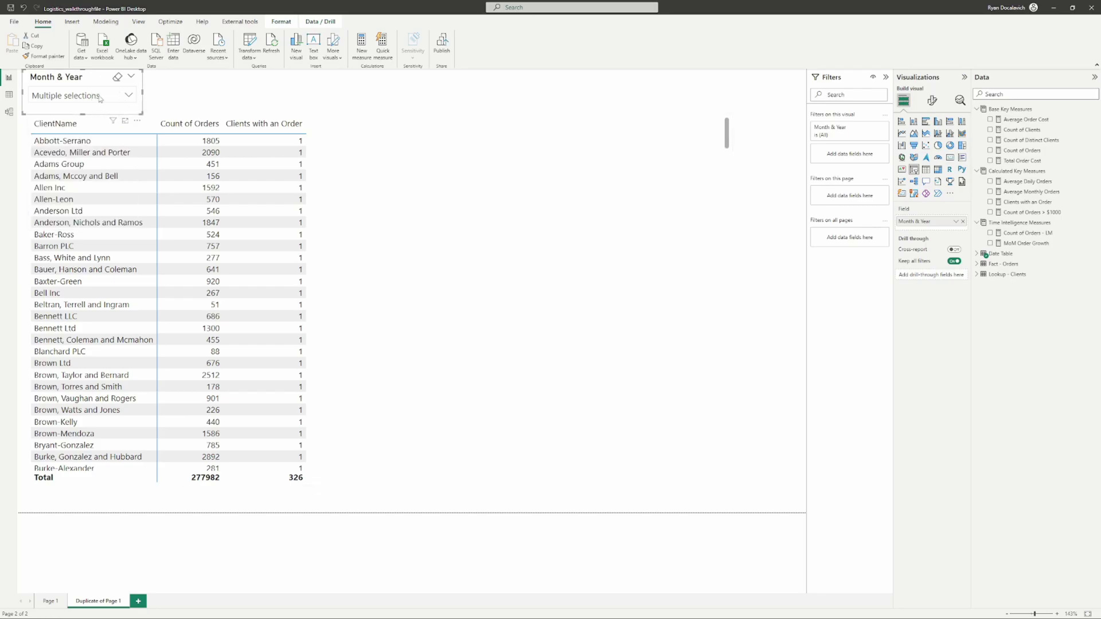
- Check which months are selected in the Month & Year slicer
click(91, 97)
scroll(90, 106, up, 5)
scroll(89, 117, down, 3)
scroll(89, 117, down, 4)
scroll(91, 115, up, 2)
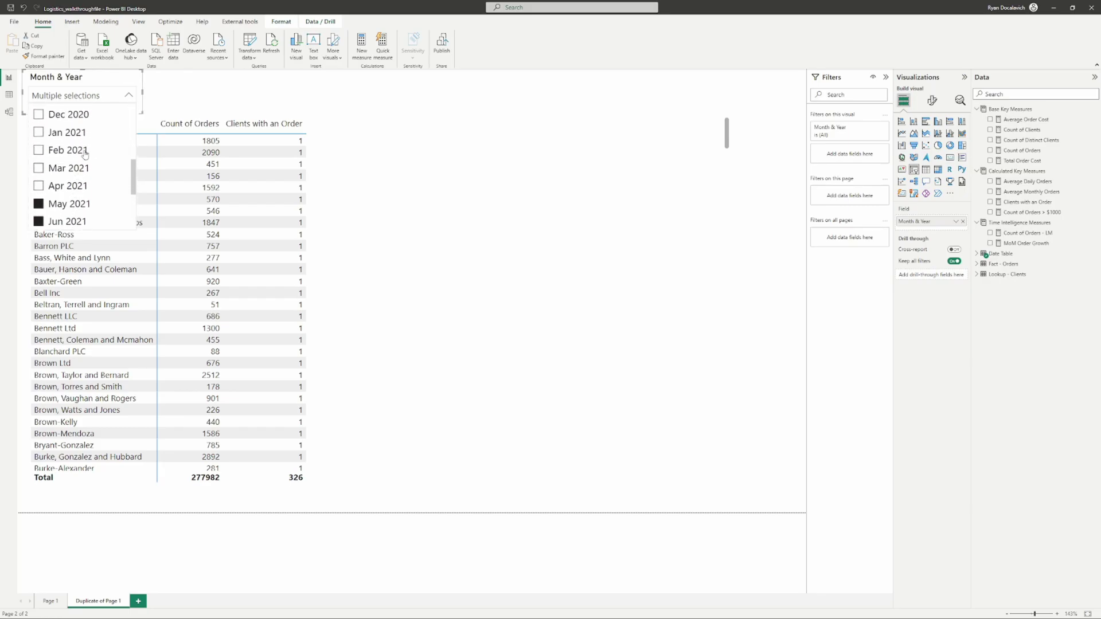
click(95, 95)
click(208, 93)
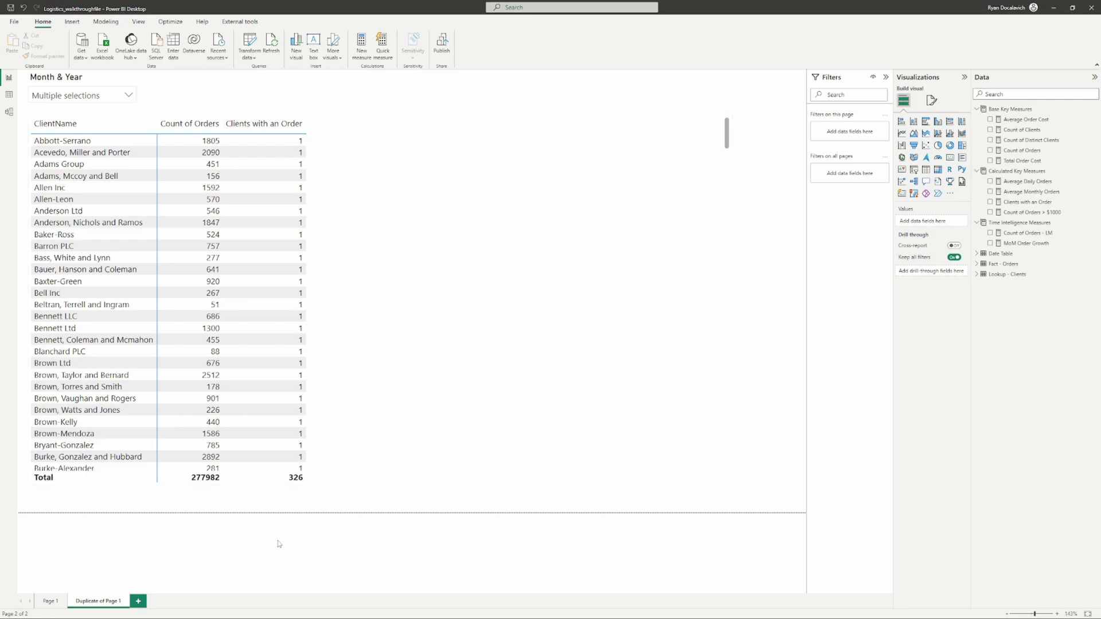
click(388, 421)
click(105, 104)
click(102, 96)
scroll(86, 156, down, 3)
scroll(86, 156, up, 1)
click(362, 165)
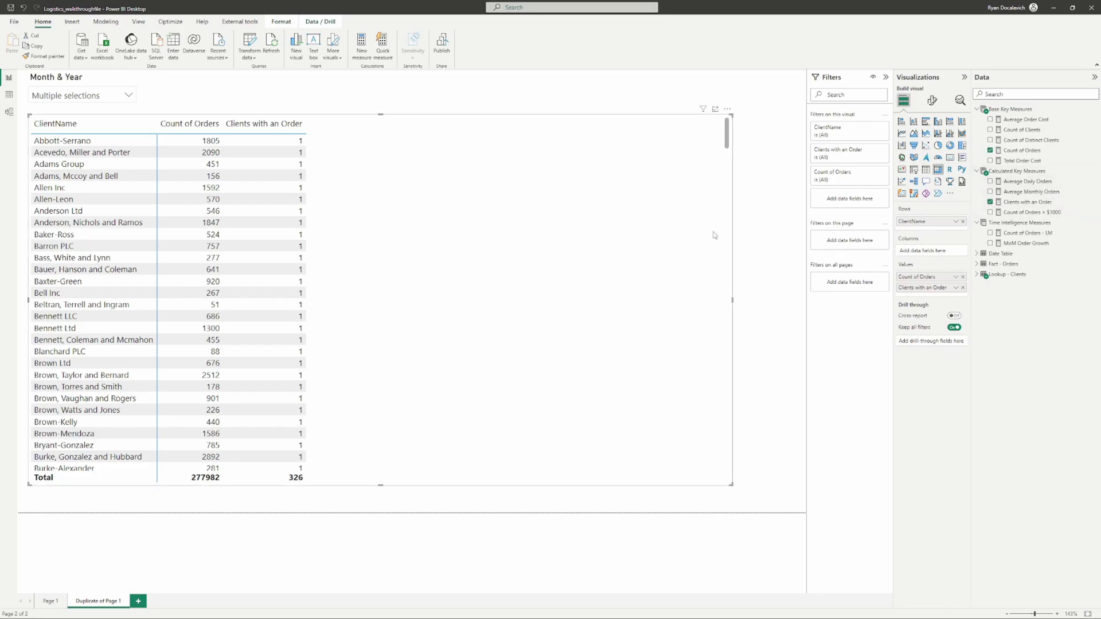
- Create a new measure named New Clients in the Calculated Key Measures table and start its formula on a new line
click(1012, 172)
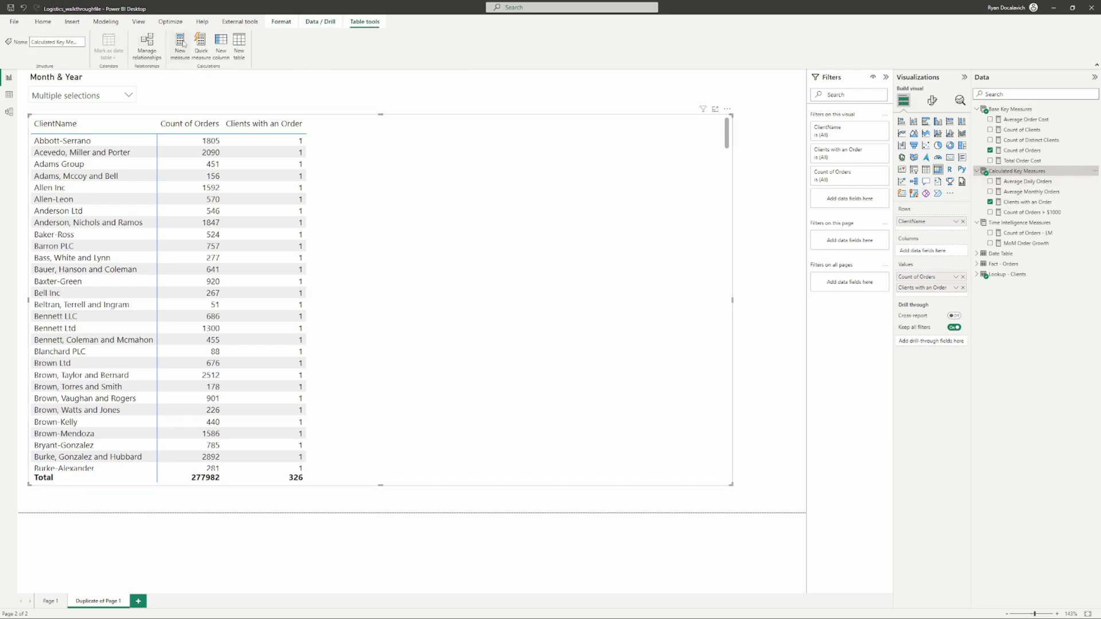
click(180, 46)
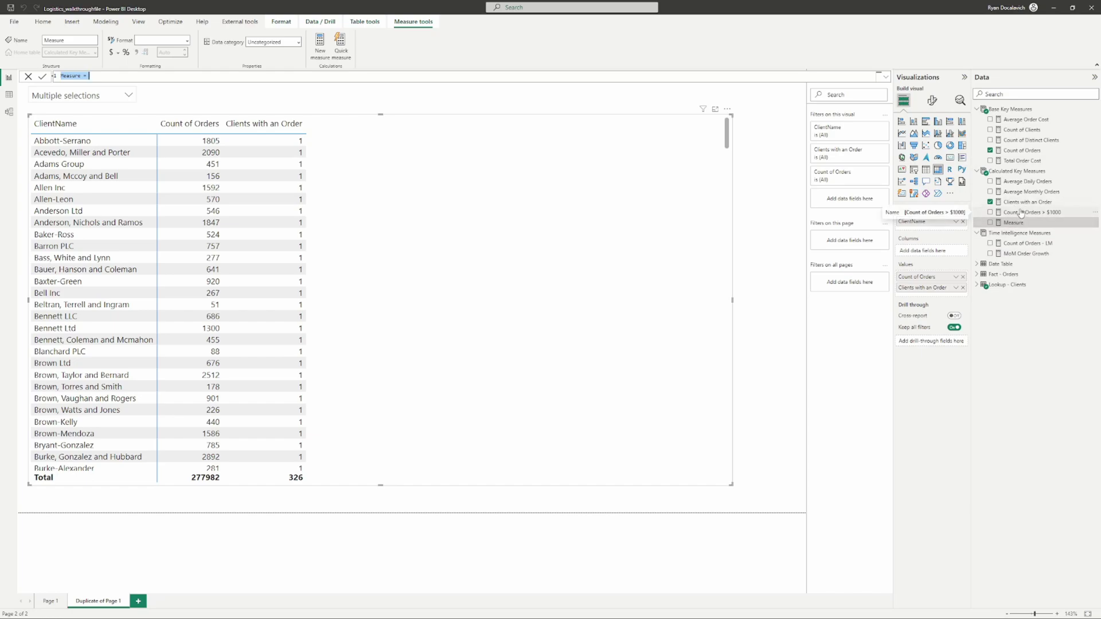
text(New Clients = /)
key(Return)
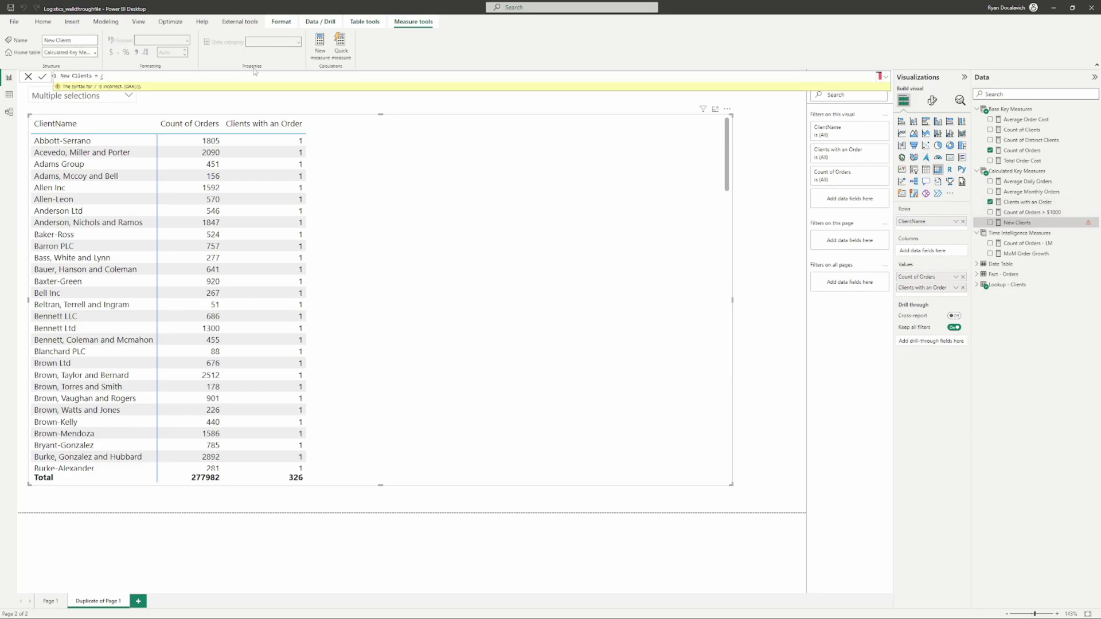
key(shift+Return)
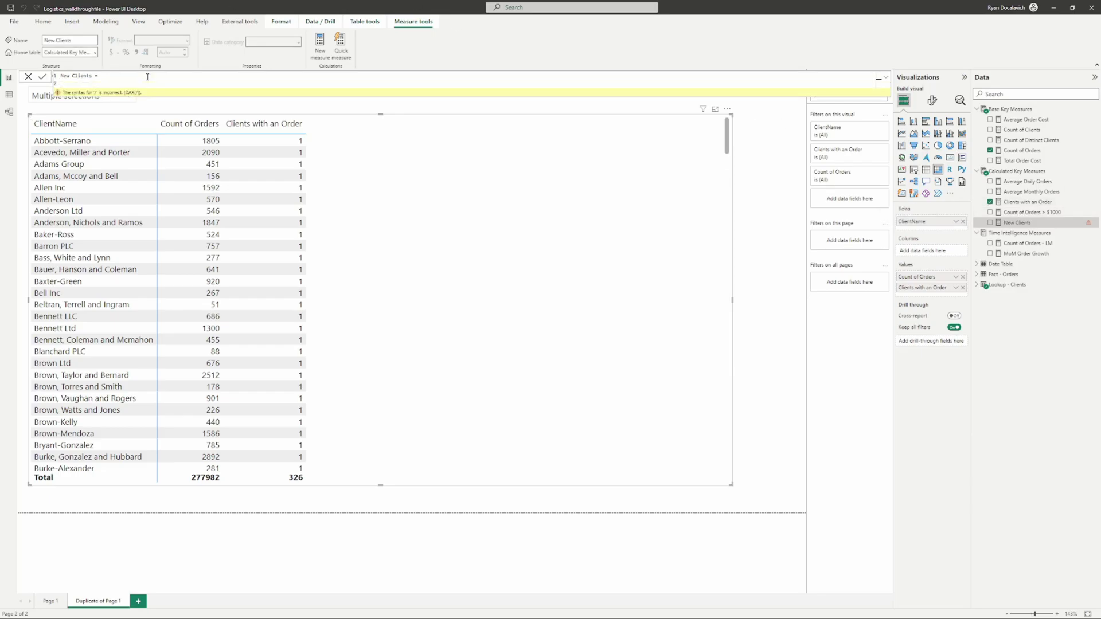
- Begin the New Clients formula with CALCULATE( [Clients with an Order], followed by a FILTER( argument on its own line
text(CALCULATE()
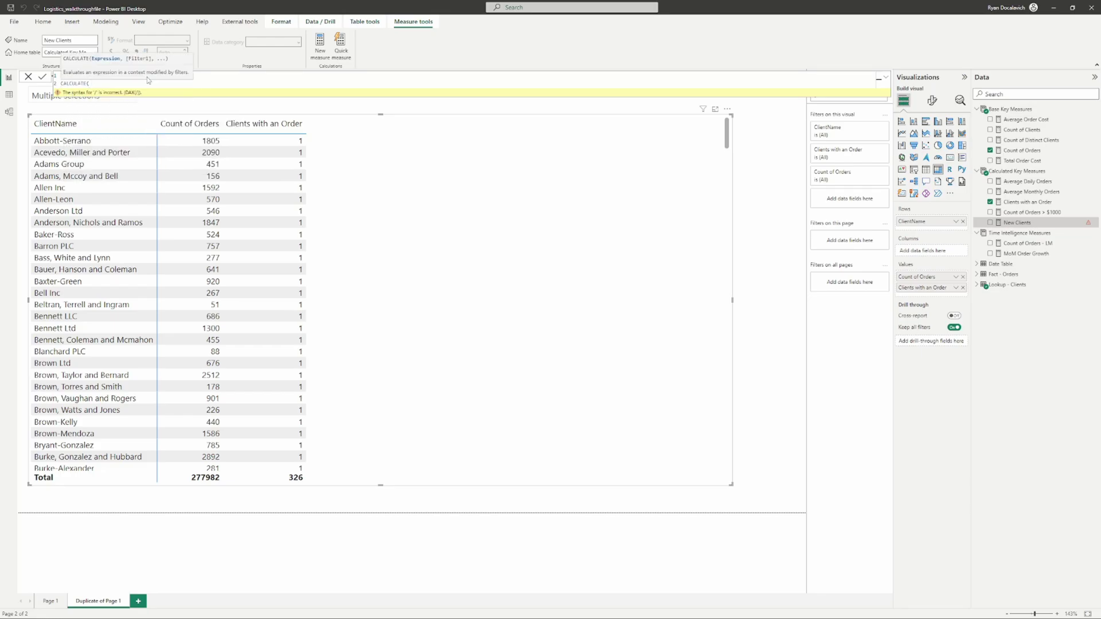
text( client)
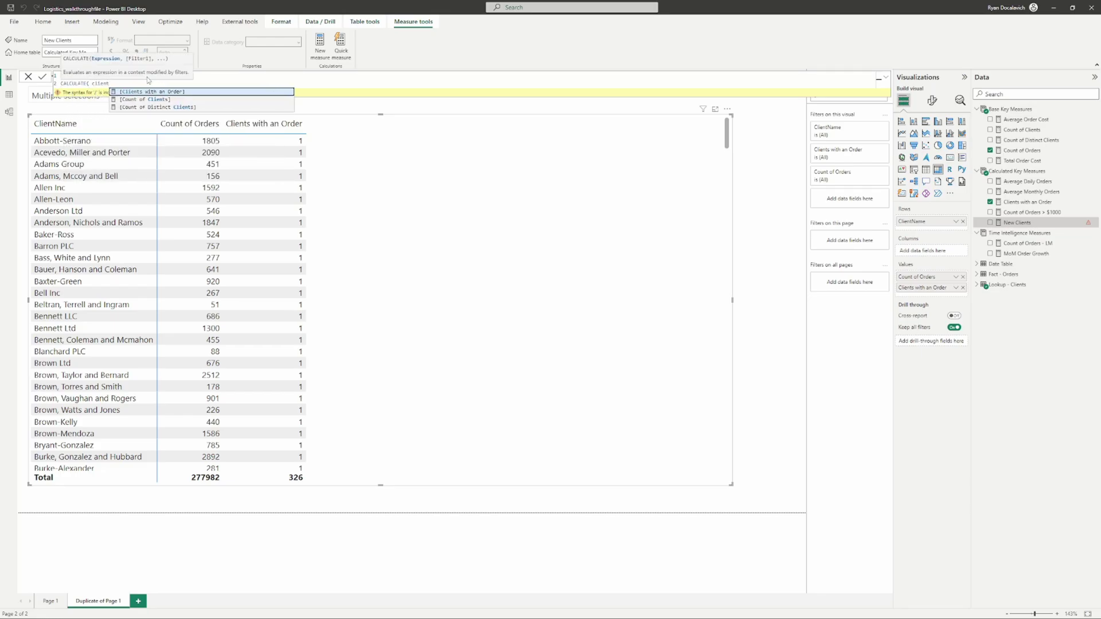
key(Tab)
text(,)
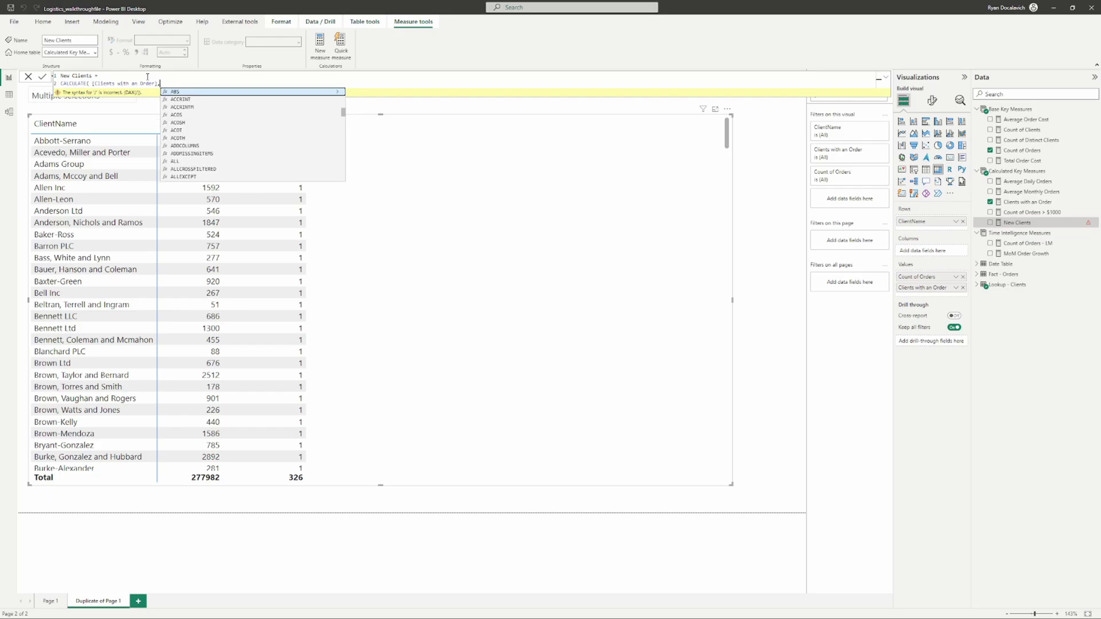
key(shift+Return)
text(FILTER()
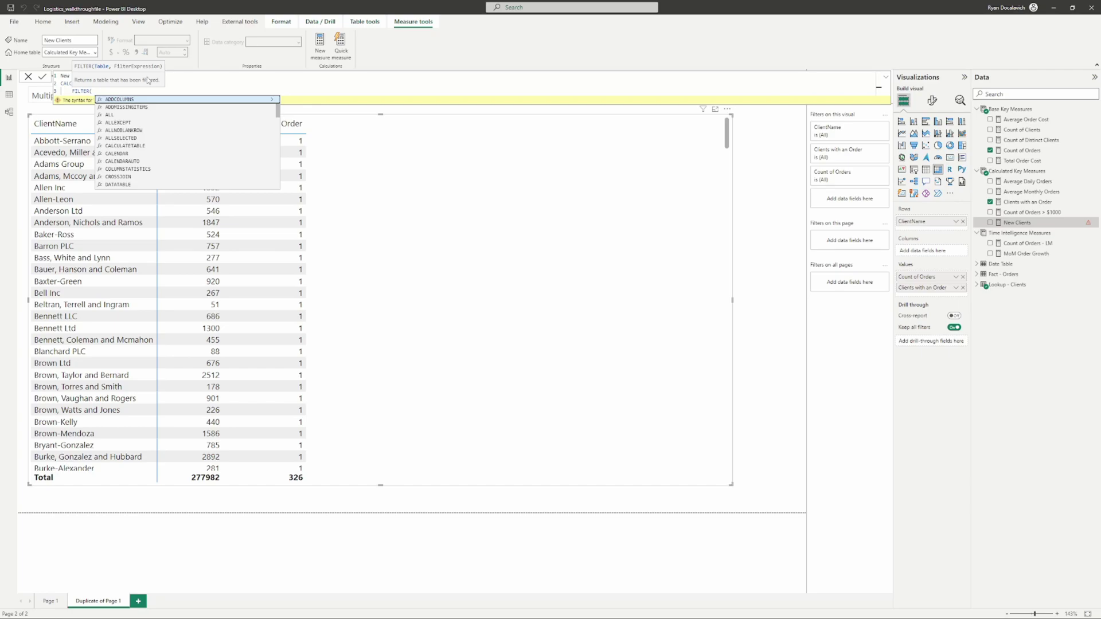
click(178, 77)
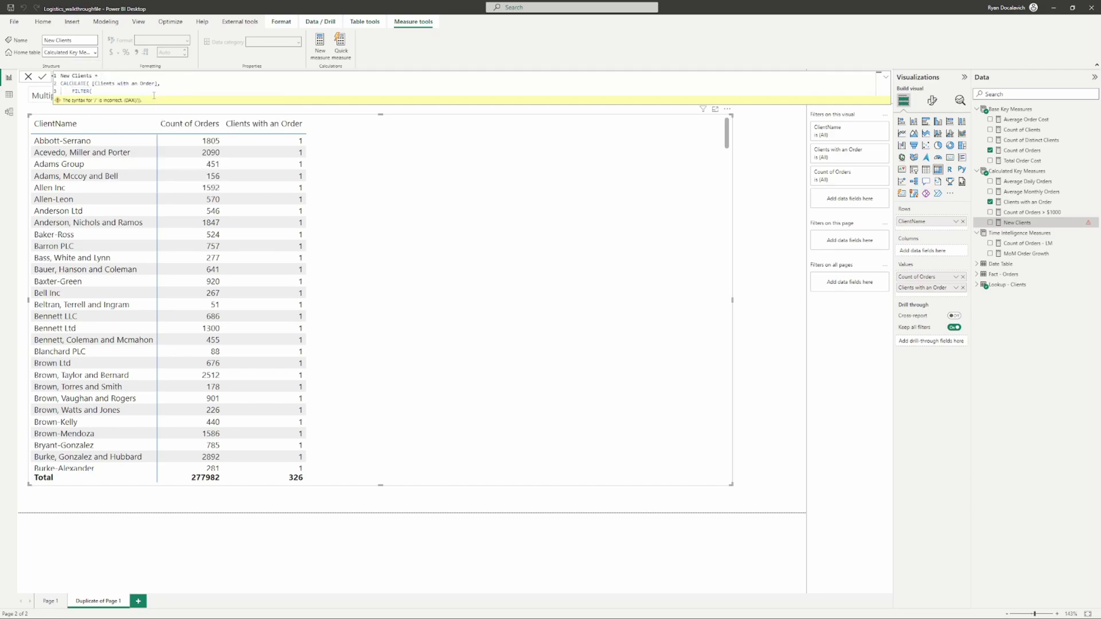
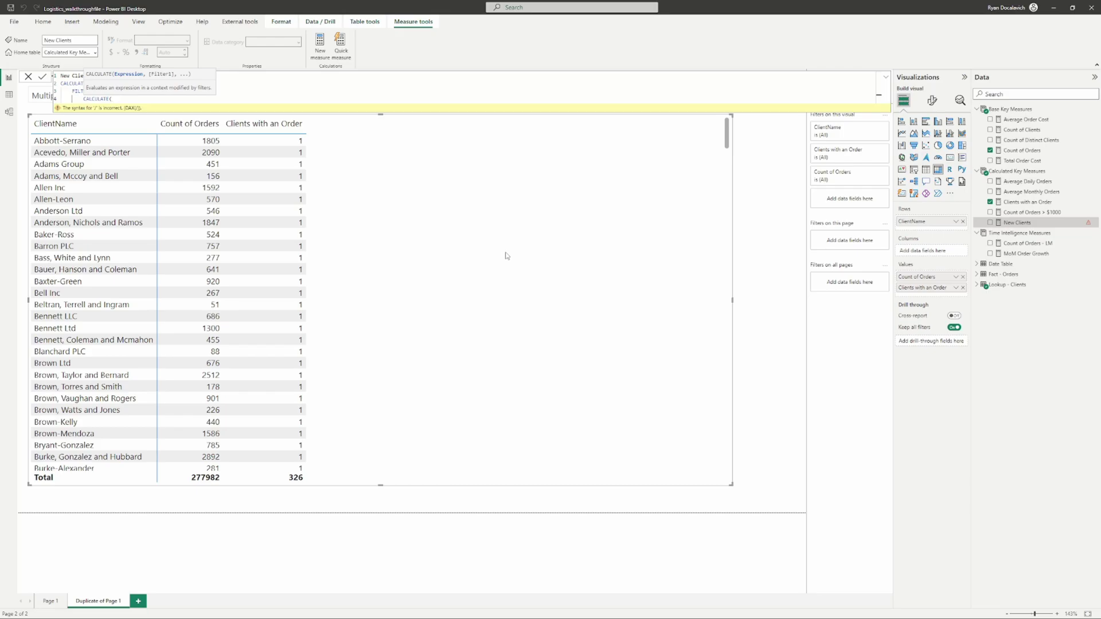
- Filter the 'Lookup - Clients' table and start an inner CALCULATE with [Count of Orders] as its expression
text(coun)
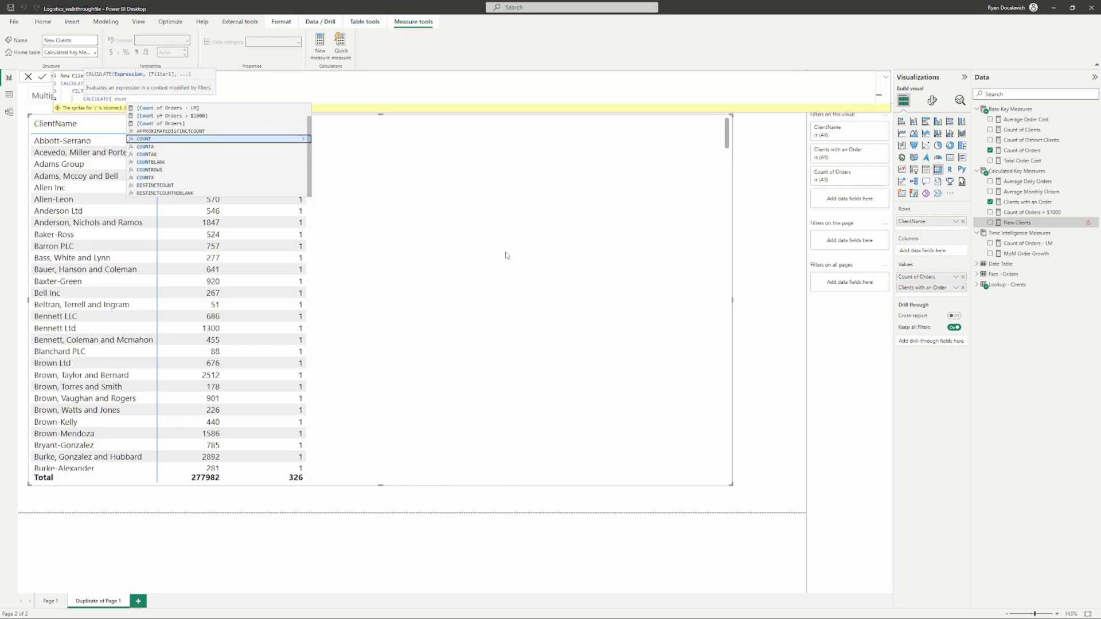
click(187, 124)
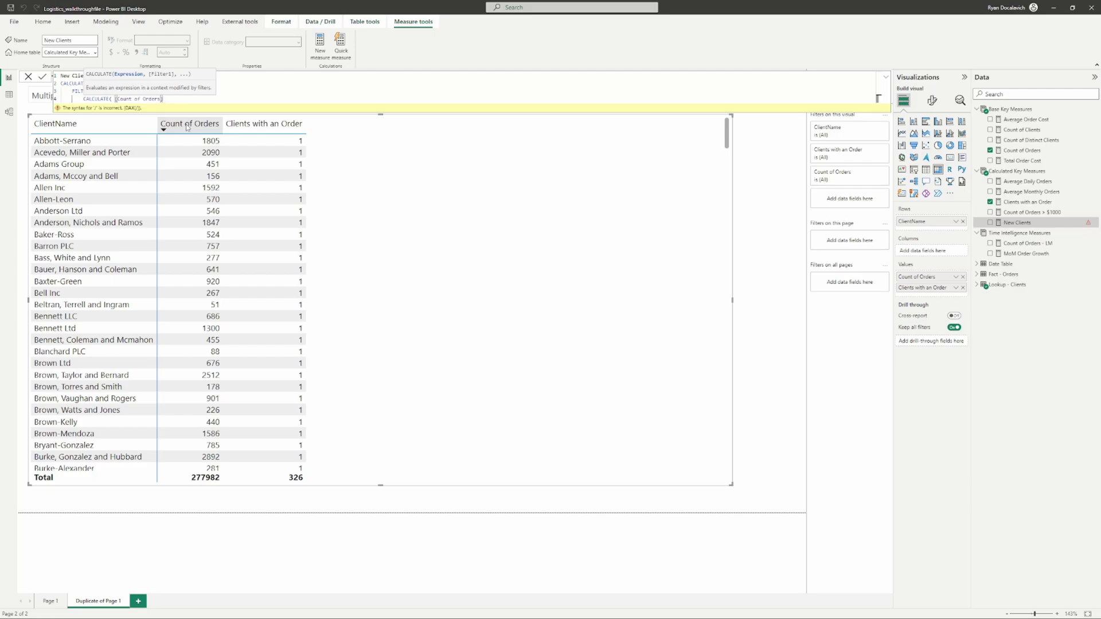
text(,)
key(shift+Return)
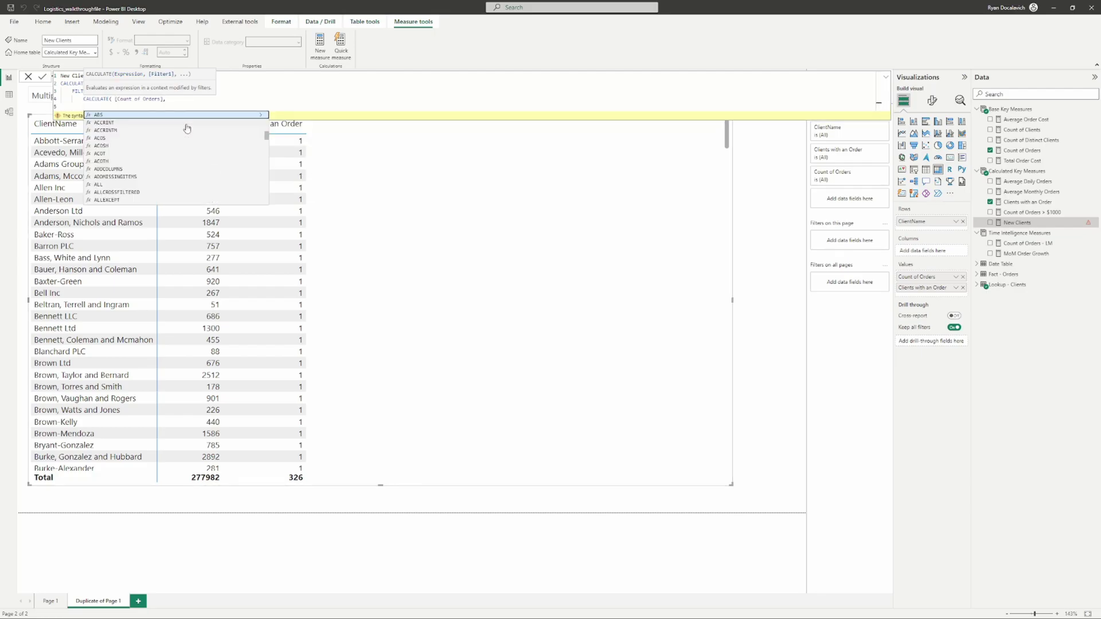
- Give the inner CALCULATE a FILTER argument over ALL( 'Date Table')
text(fil)
click(187, 129)
text(ALL( date)
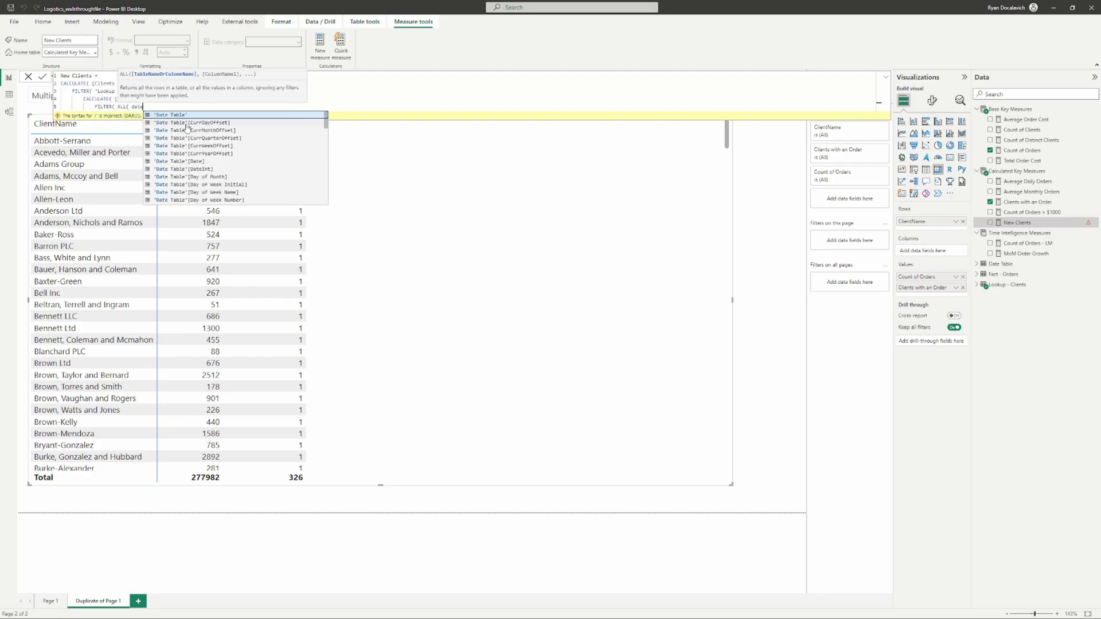
key(Tab)
text(),)
key(Return)
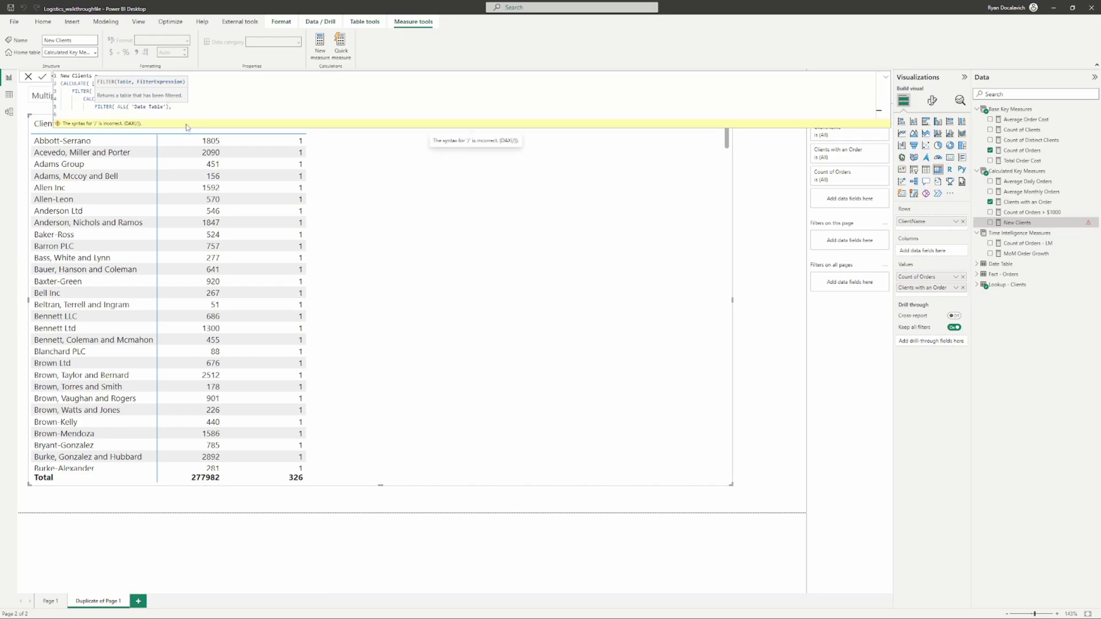
- Set the inner filter condition to 'Date Table'[Date] < MIN( 'Date Table'[Date] ) and close that FILTER
text(date)
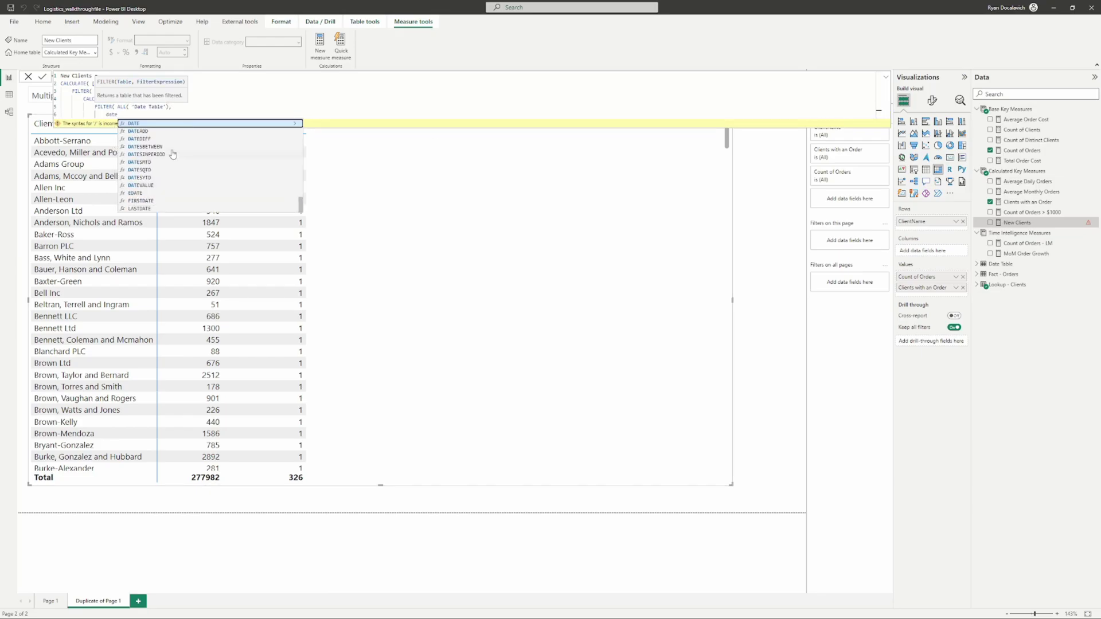
text(t)
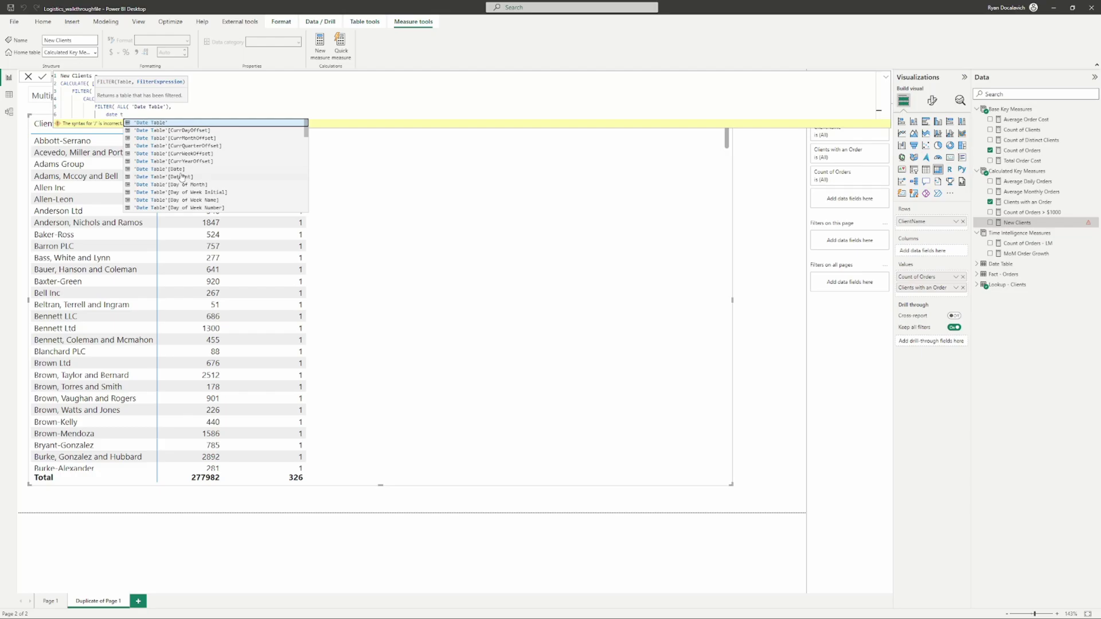
click(181, 175)
text(< min)
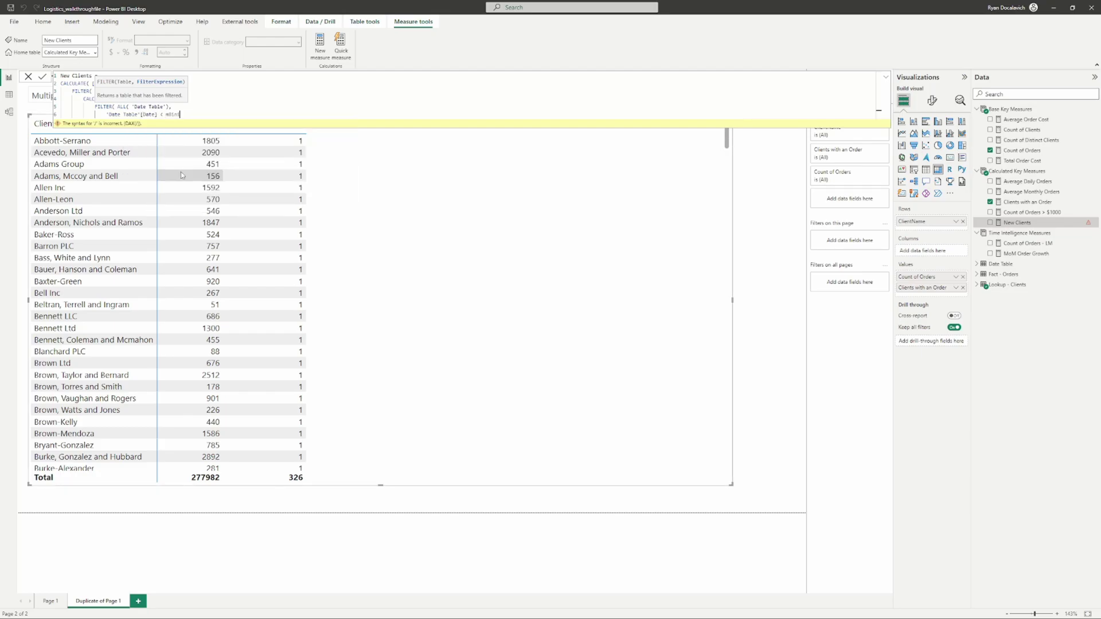
key(Tab)
text(dat)
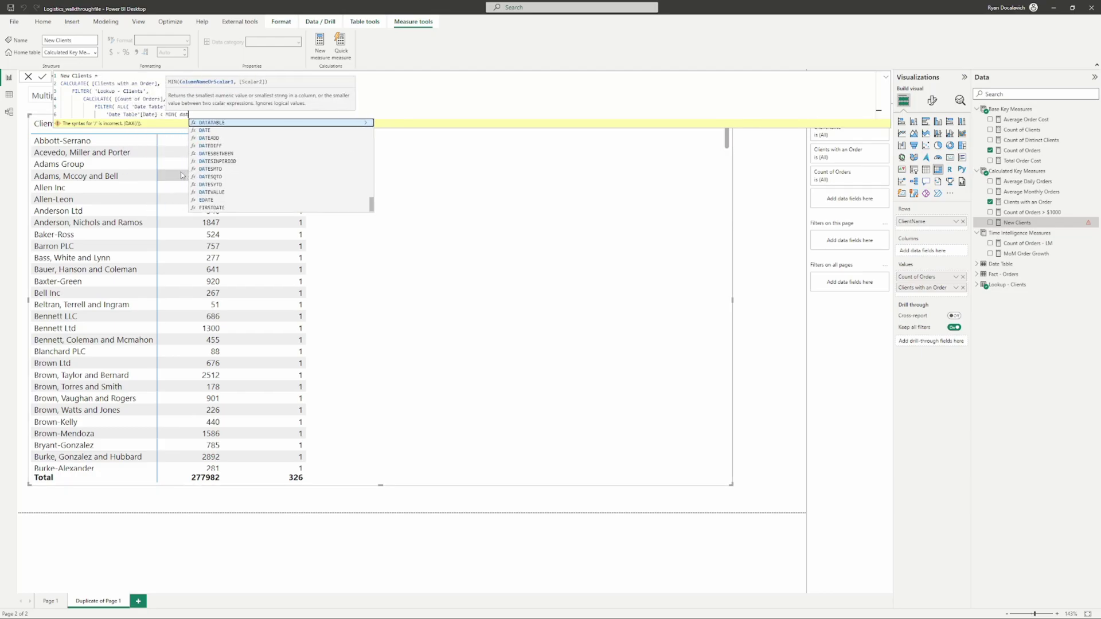
text(e t)
click(232, 174)
text())
key(shift+Return)
text())
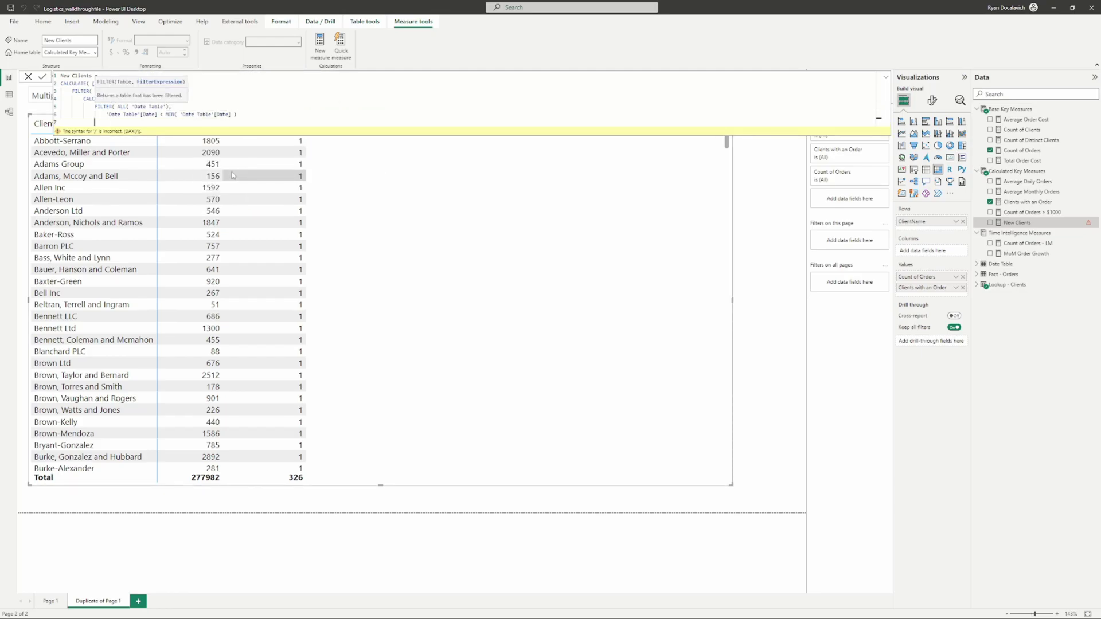
key(shift+Return)
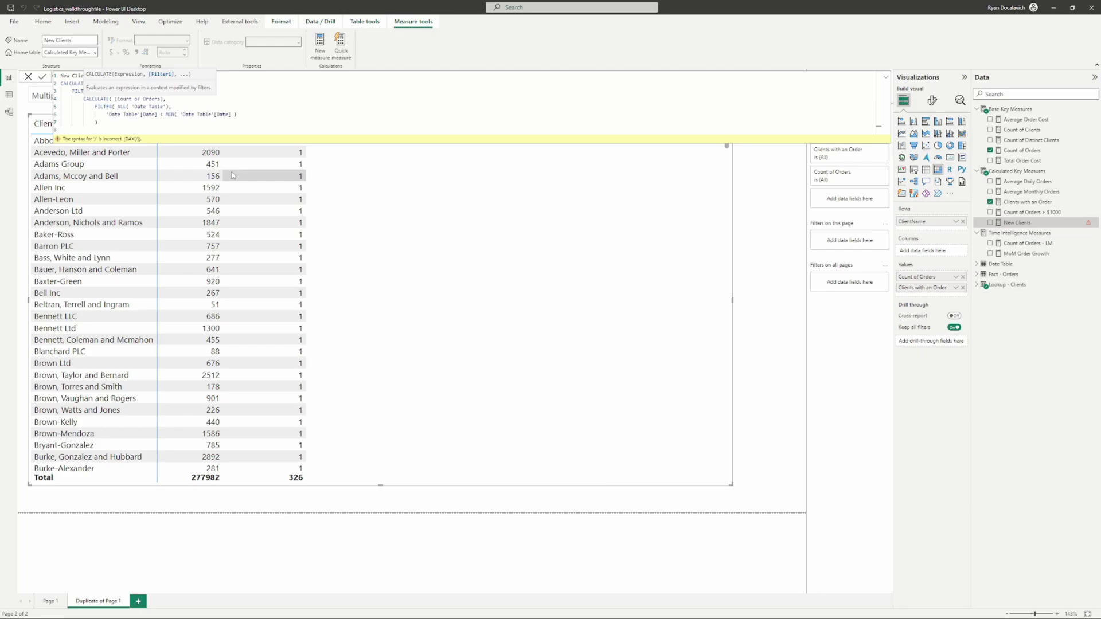
- Close the inner CALCULATE with the comparison = 0, and close the outer FILTER and CALCULATE
text() = 0)
key(shift+Return)
text())
key(shift+Return)
text())
- Review the New Clients formula part by part, from [Clients with an Order] and 'Lookup - Clients' to the inner CALCULATE and date condition
click(171, 84)
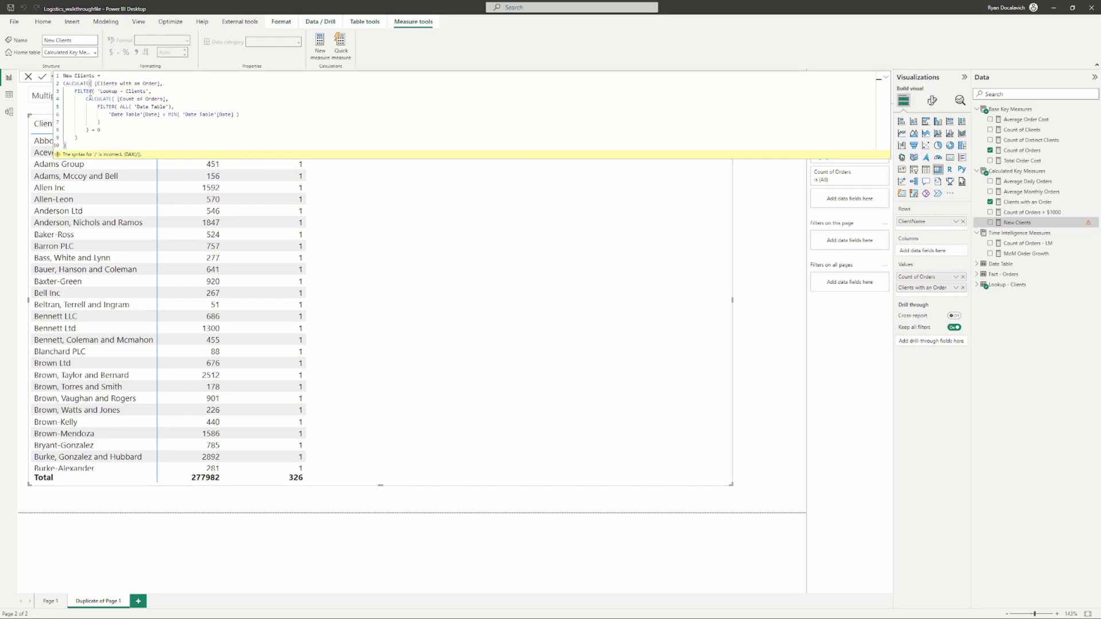
drag(96, 84, 159, 83)
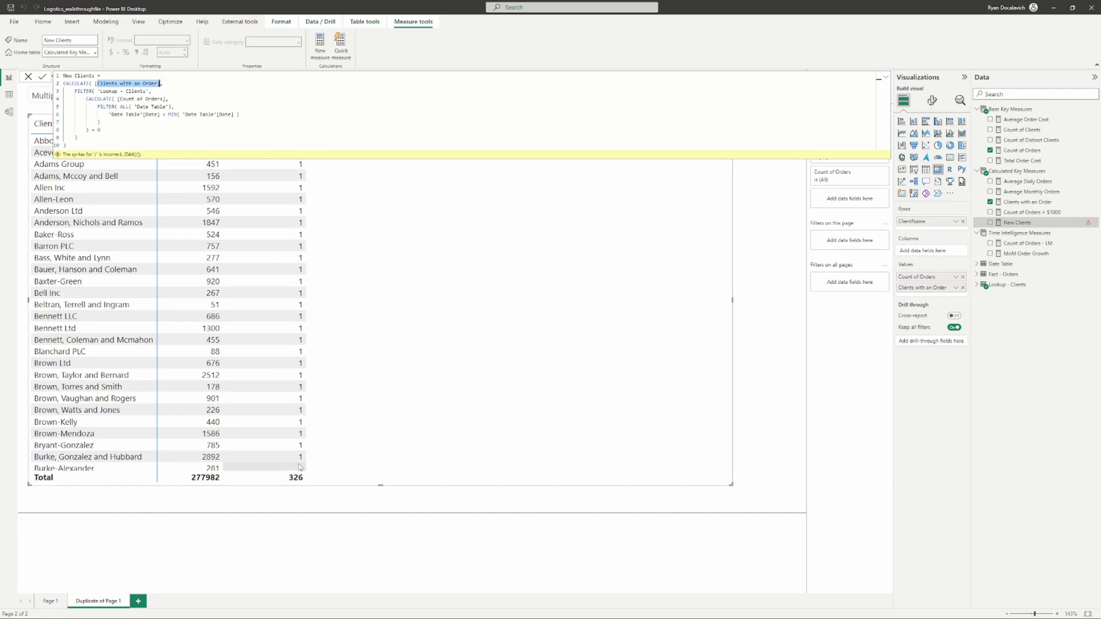
drag(98, 91, 150, 91)
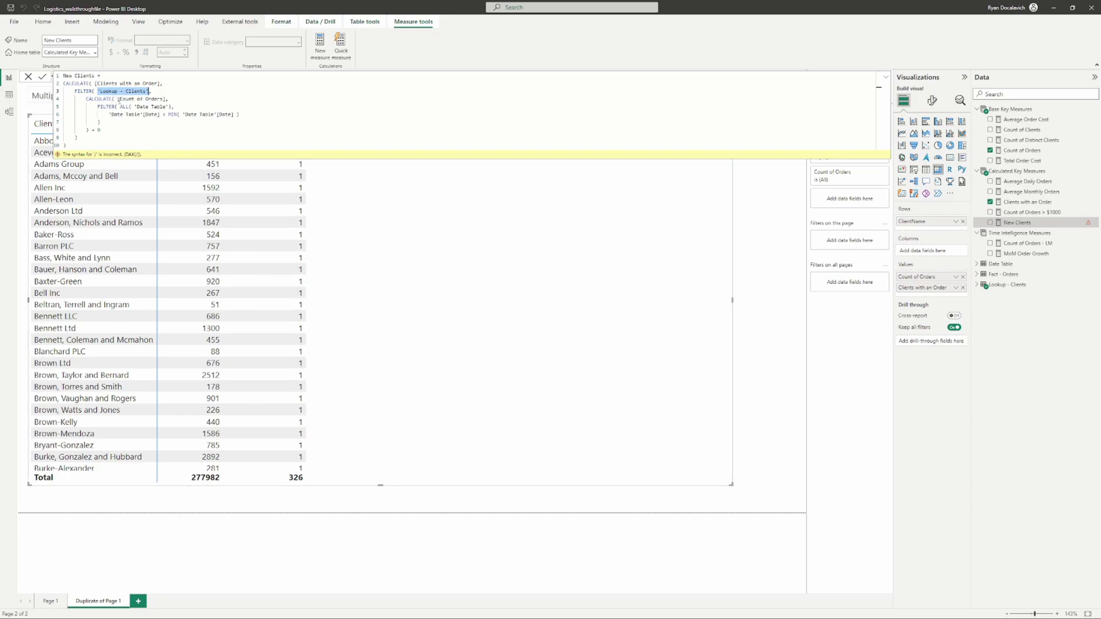
drag(87, 99, 93, 131)
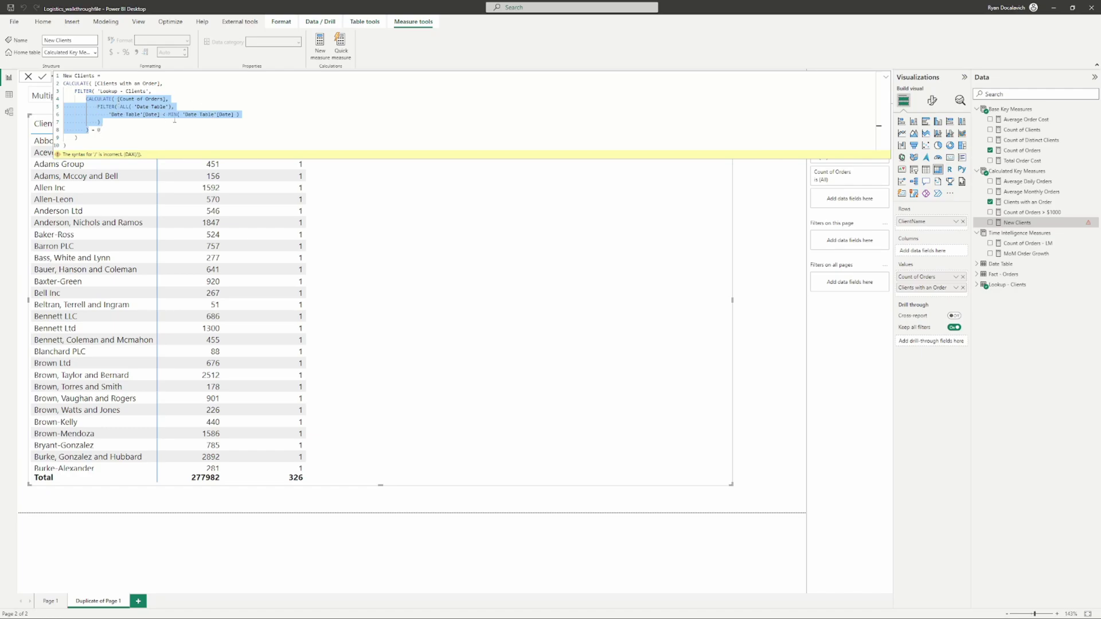
click(169, 114)
drag(235, 117, 58, 99)
click(116, 148)
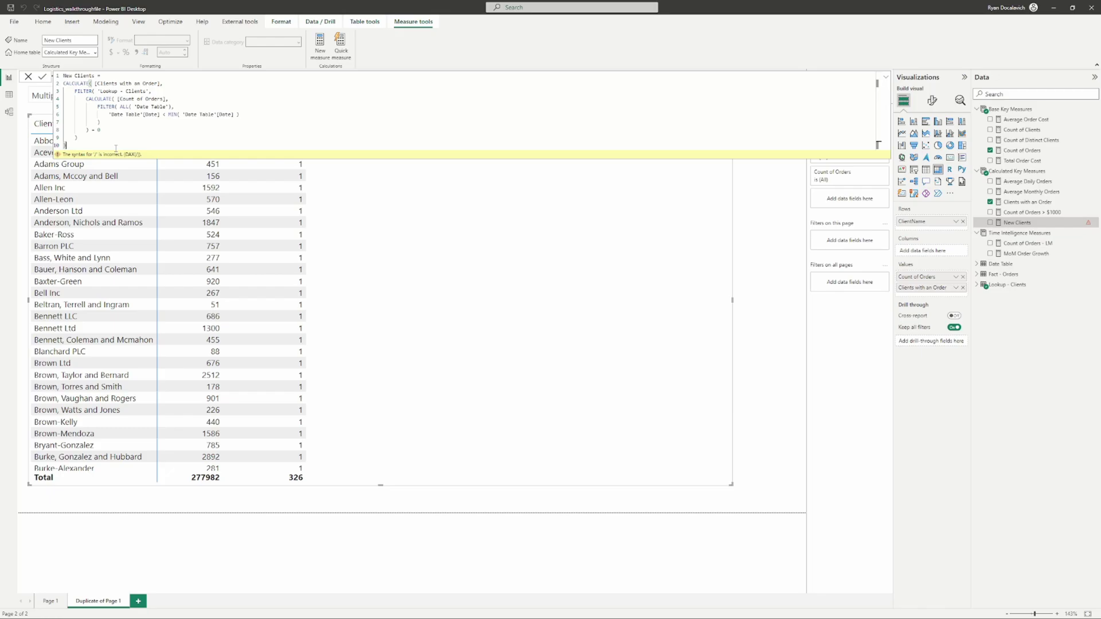
click(111, 133)
- Commit the New Clients measure, add it to the client matrix and look over the flagged clients
key(Return)
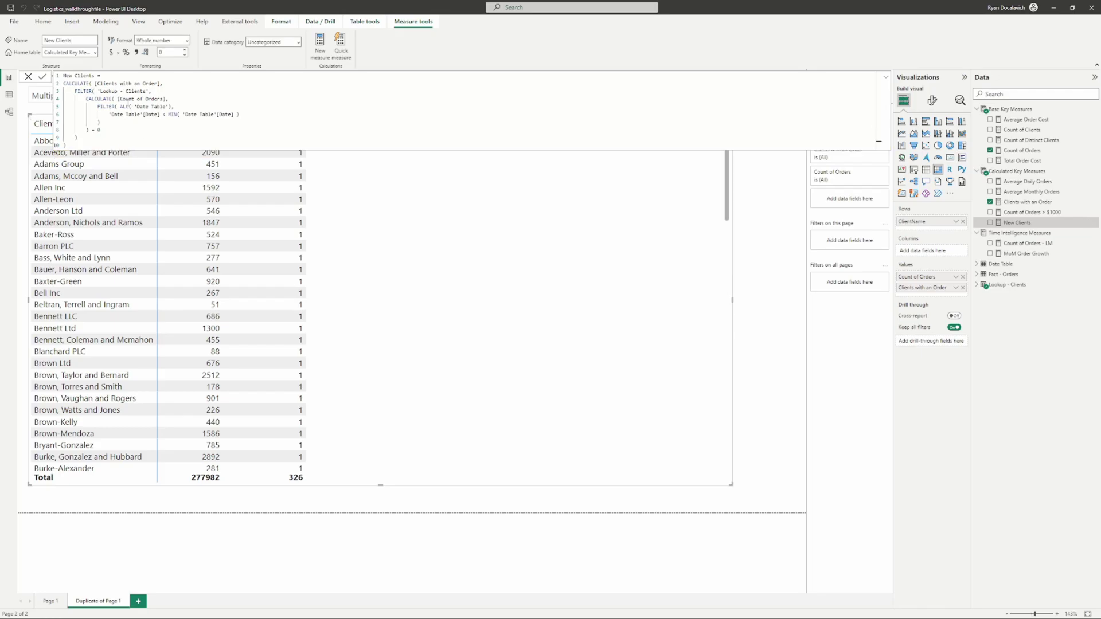
drag(1018, 222, 588, 339)
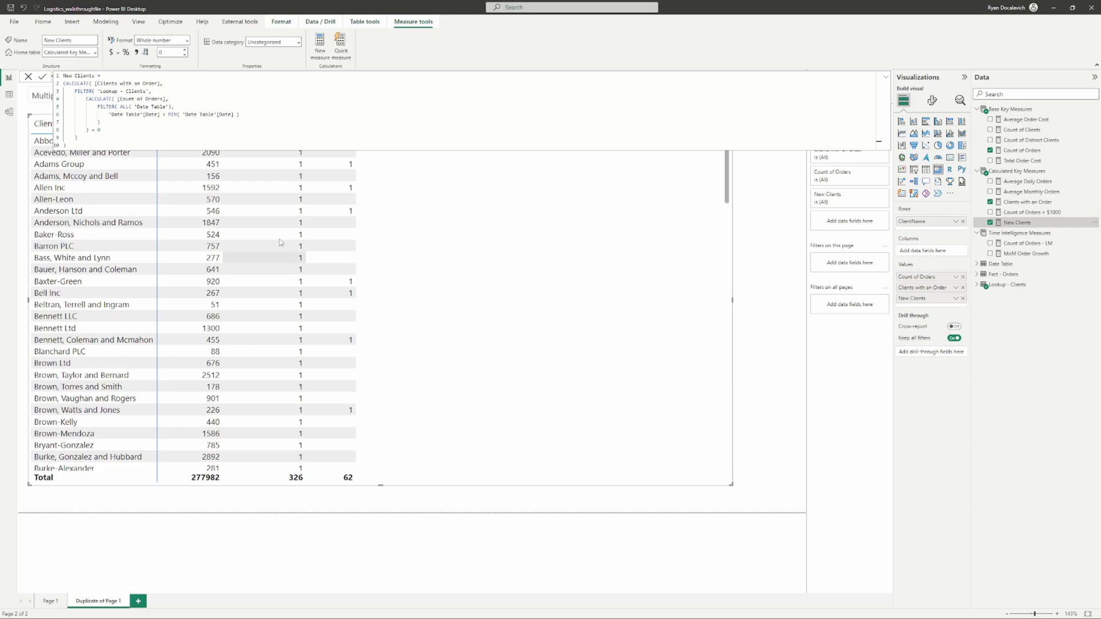
click(407, 215)
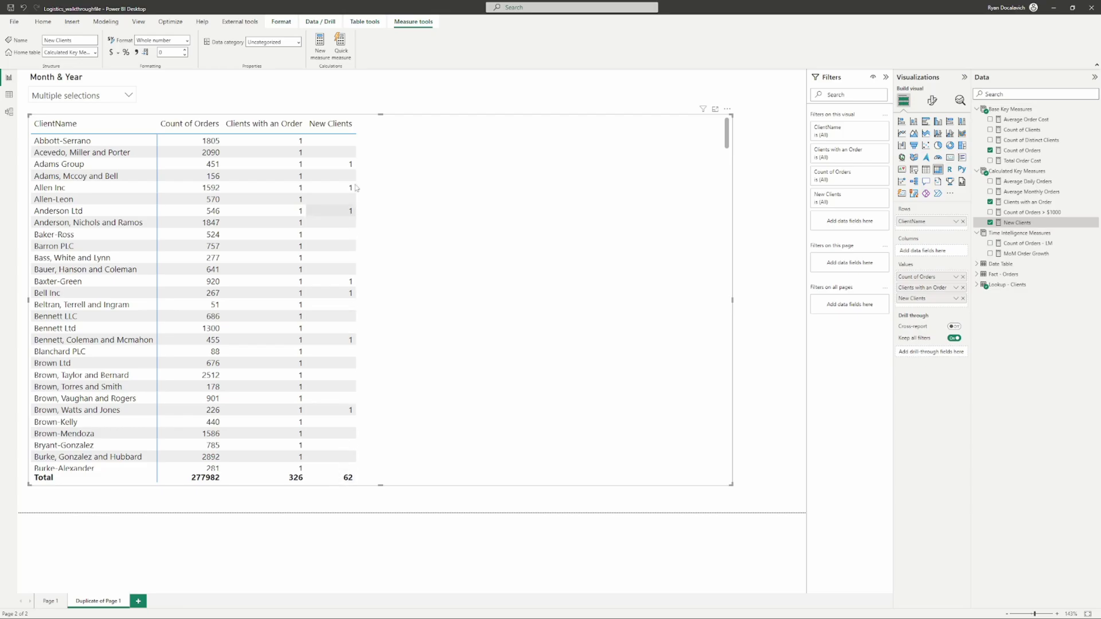
scroll(342, 168, down, 2)
scroll(275, 168, up, 2)
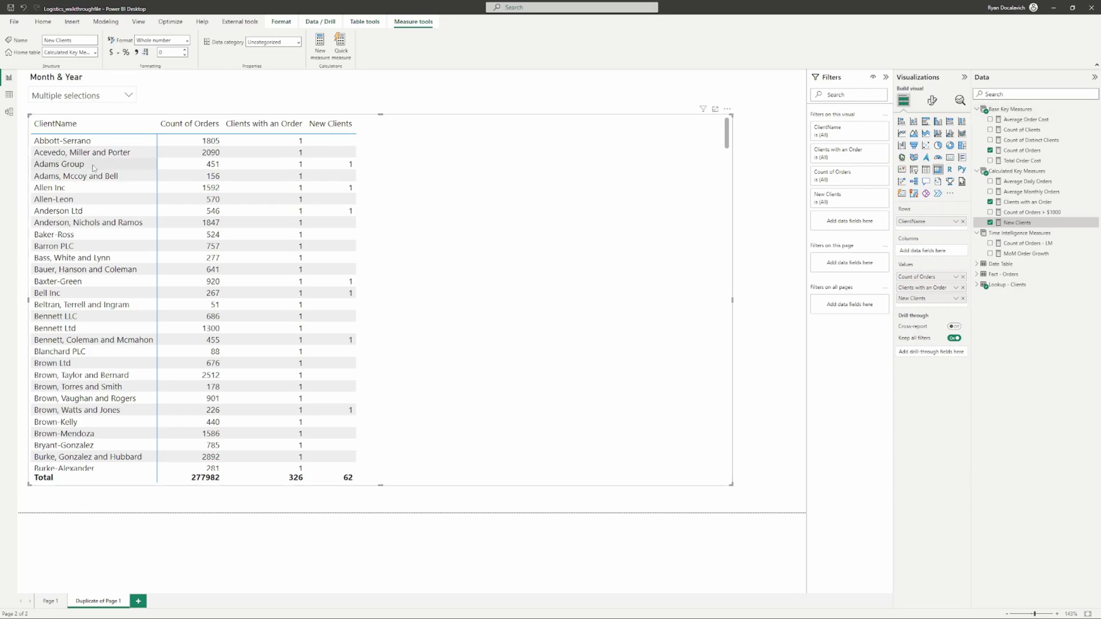
- Narrow the client matrix to fit its columns and place a copy of it in the free space beside it
drag(732, 485, 373, 496)
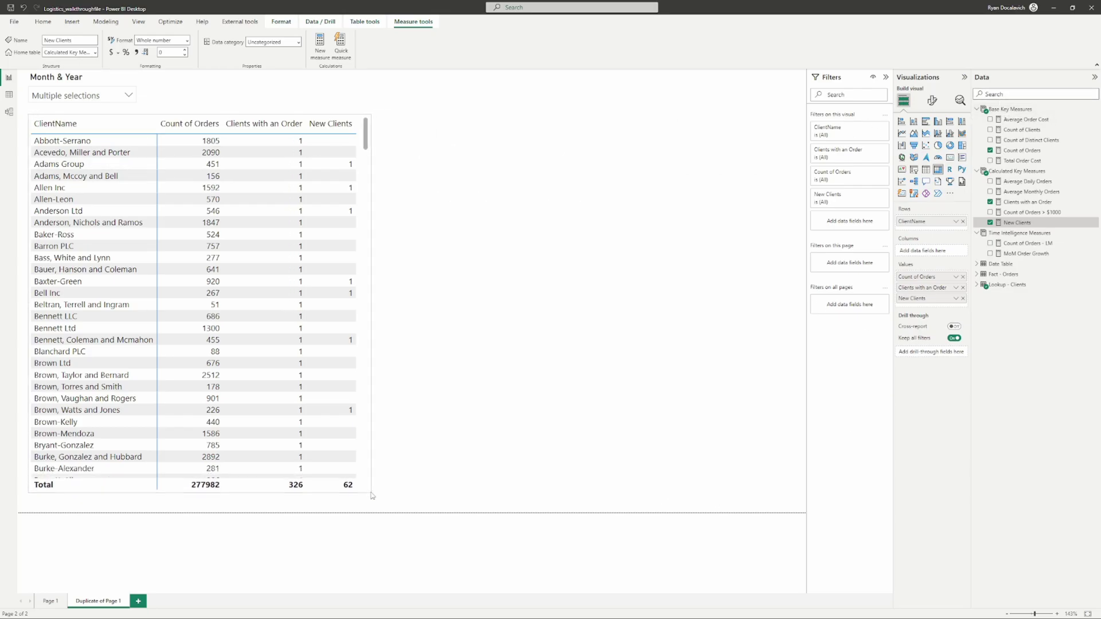
click(264, 131)
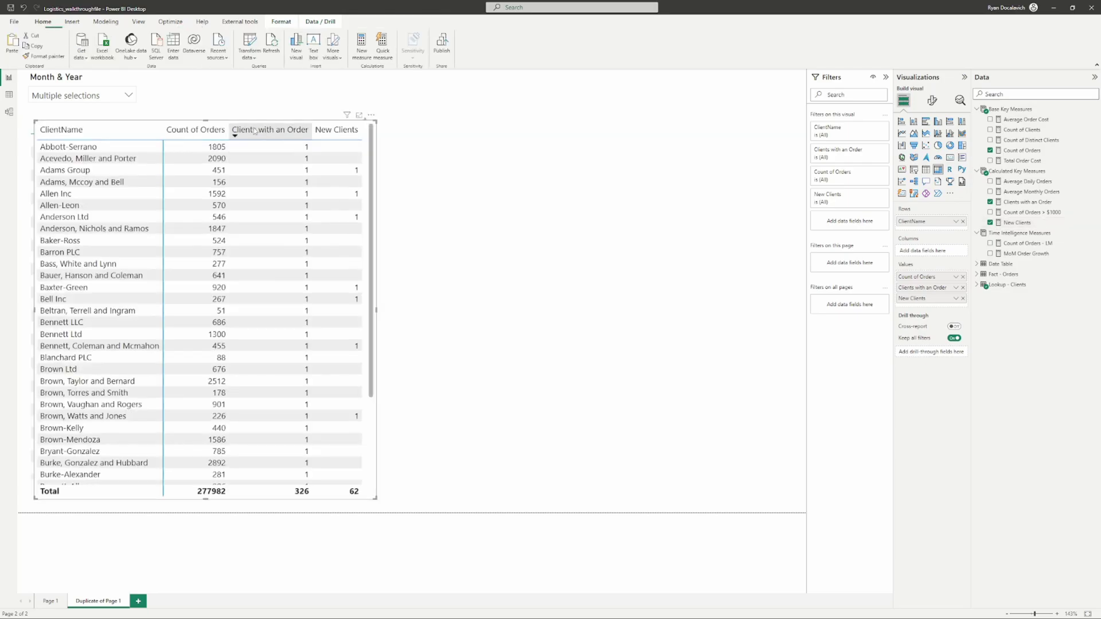
key(ctrl+c)
key(ctrl+v)
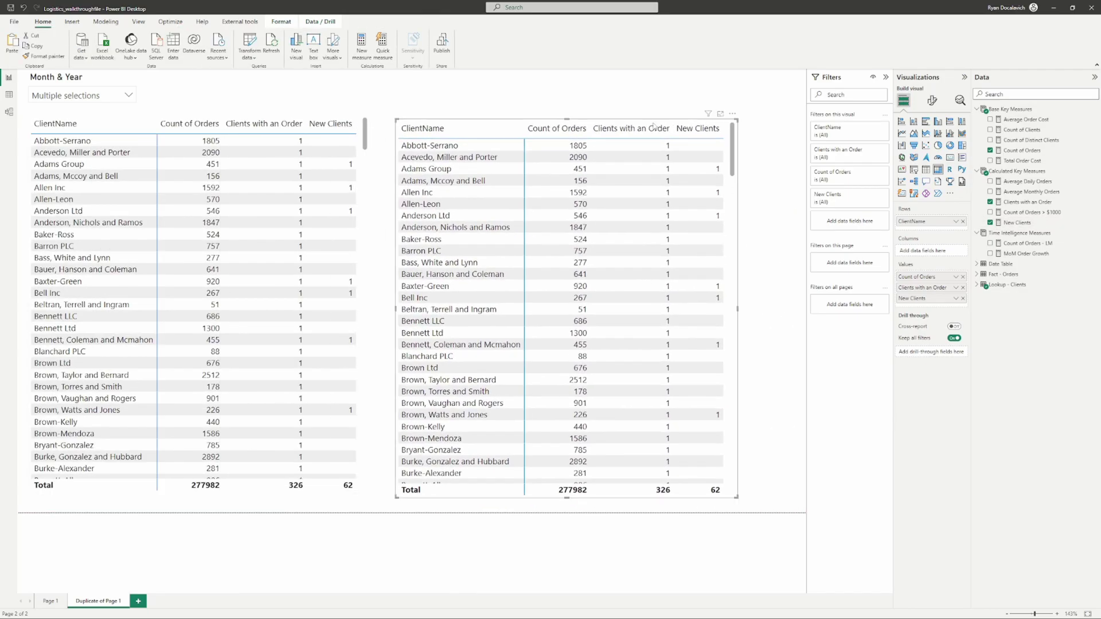
- Add Month & Year as the column field of the matrix copy and cross-filter it to Adams Group
text(month &)
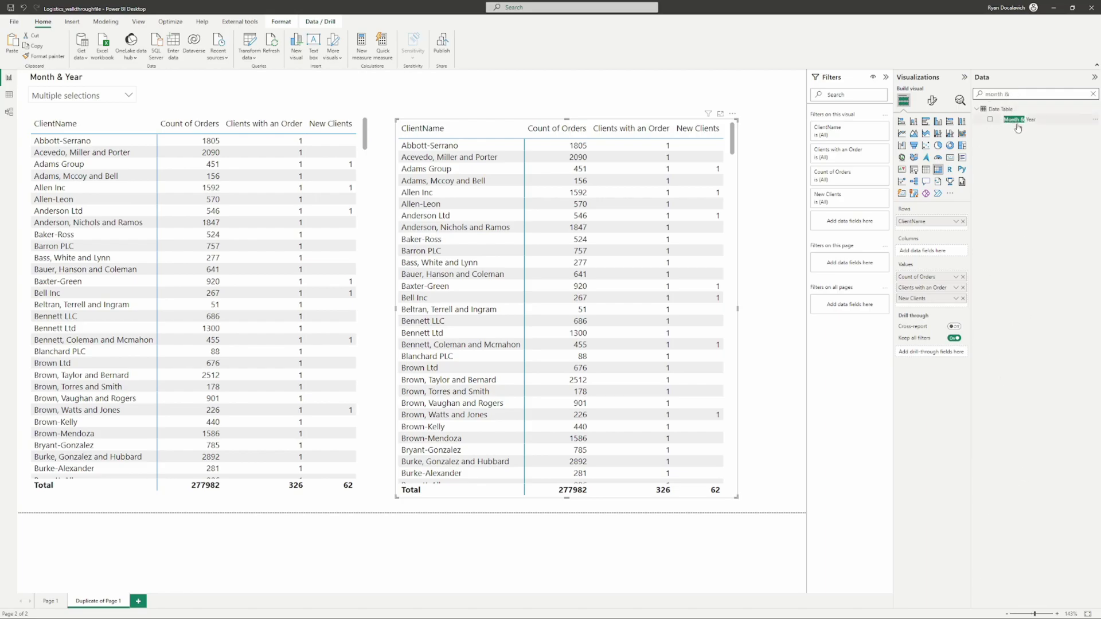
drag(1018, 128, 920, 250)
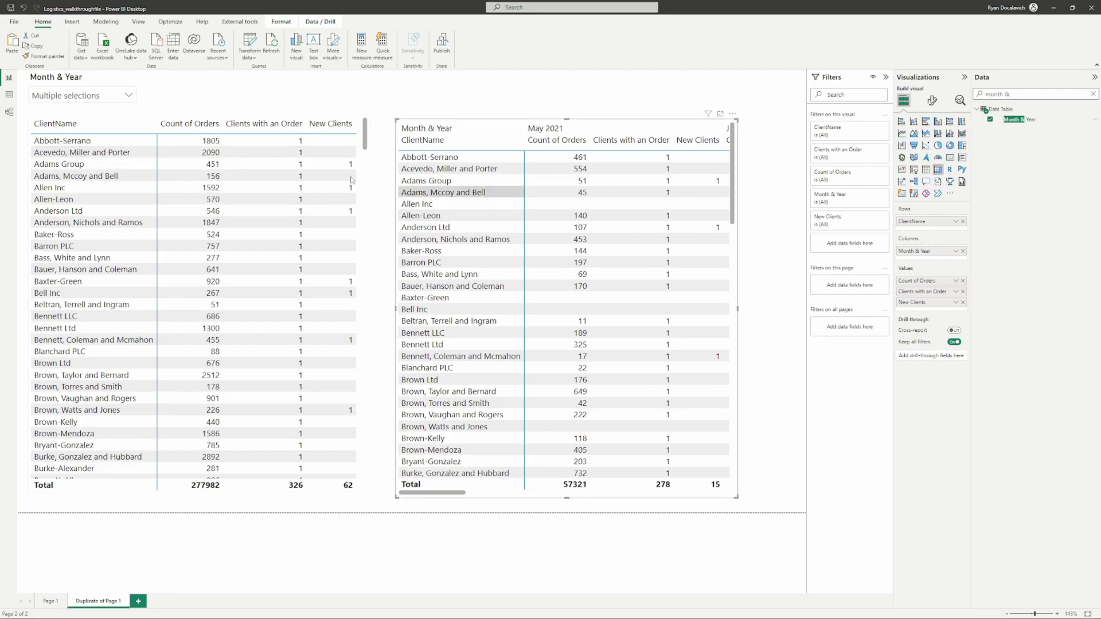
click(67, 165)
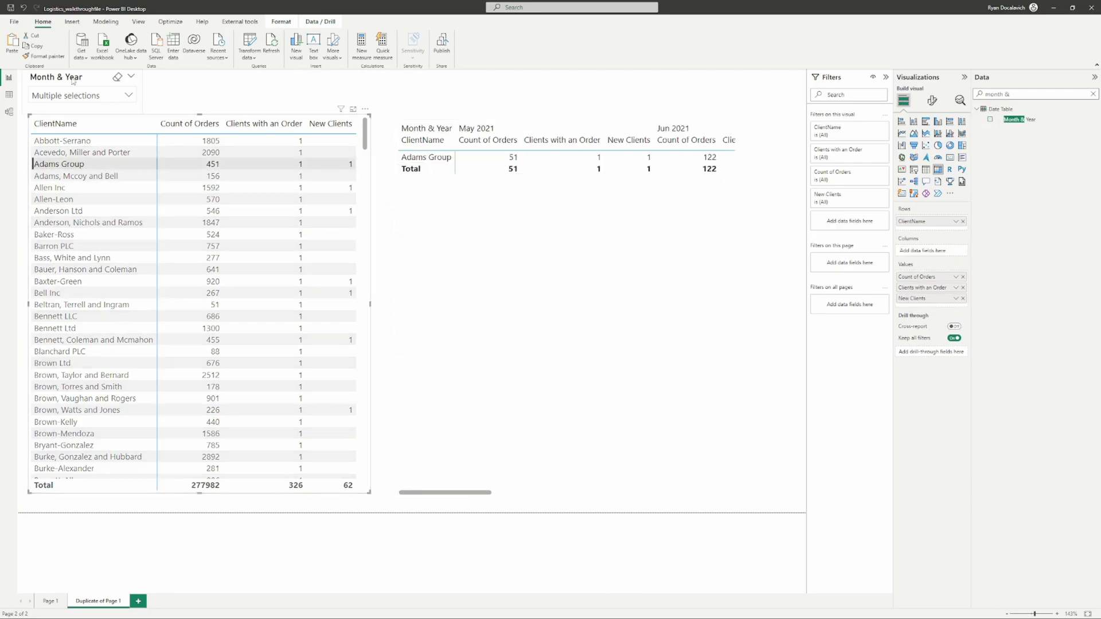
- Edit the Month & Year slicer's interactions so that it does not filter the matrix copy
click(72, 84)
click(281, 21)
click(17, 46)
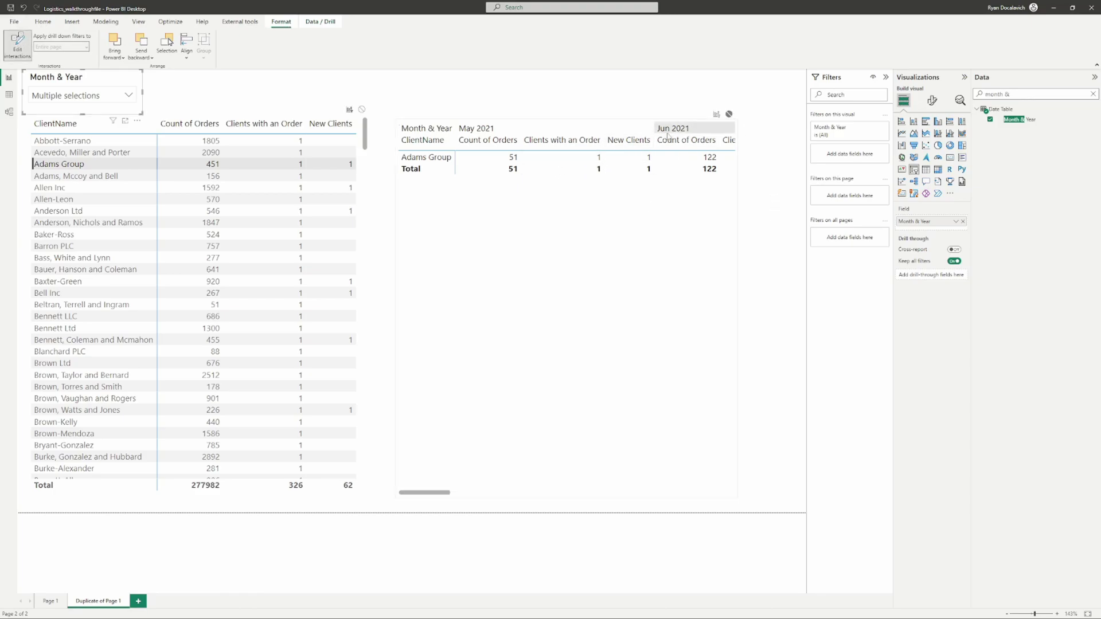
- Move Month & Year from the columns to the rows of the matrix copy and expand Adams Group
click(638, 303)
mouse_move(930, 251)
mouse_down()
mouse_move(915, 255)
mouse_move(929, 230)
mouse_up()
click(404, 146)
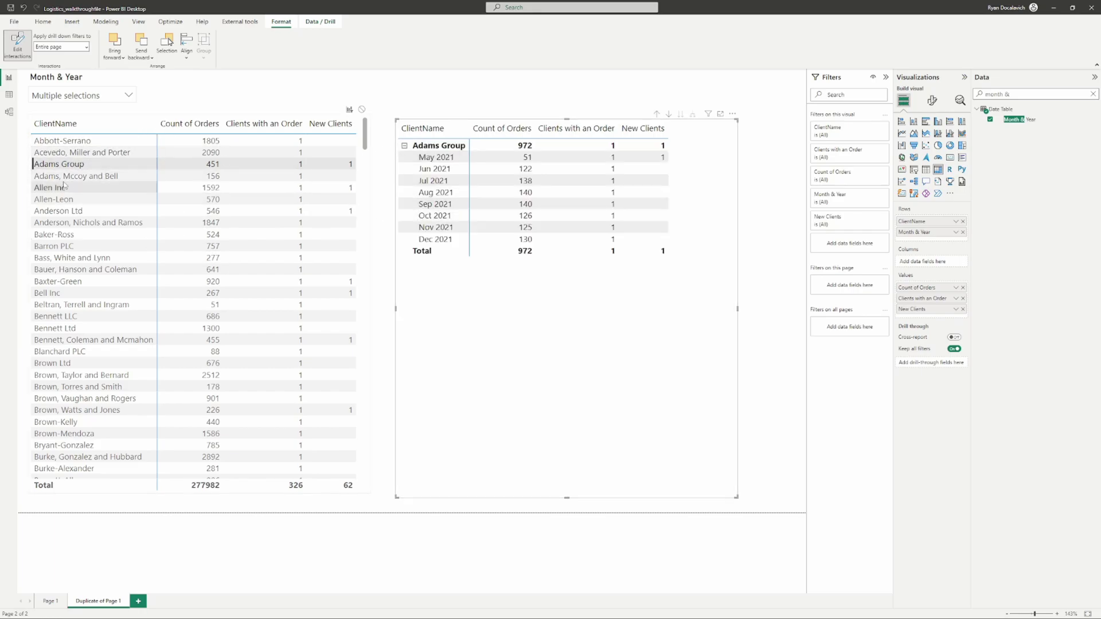
- Compare the months selected in the Month & Year slicer with Adams Group's monthly orders and new-client flag
click(89, 96)
scroll(83, 131, down, 5)
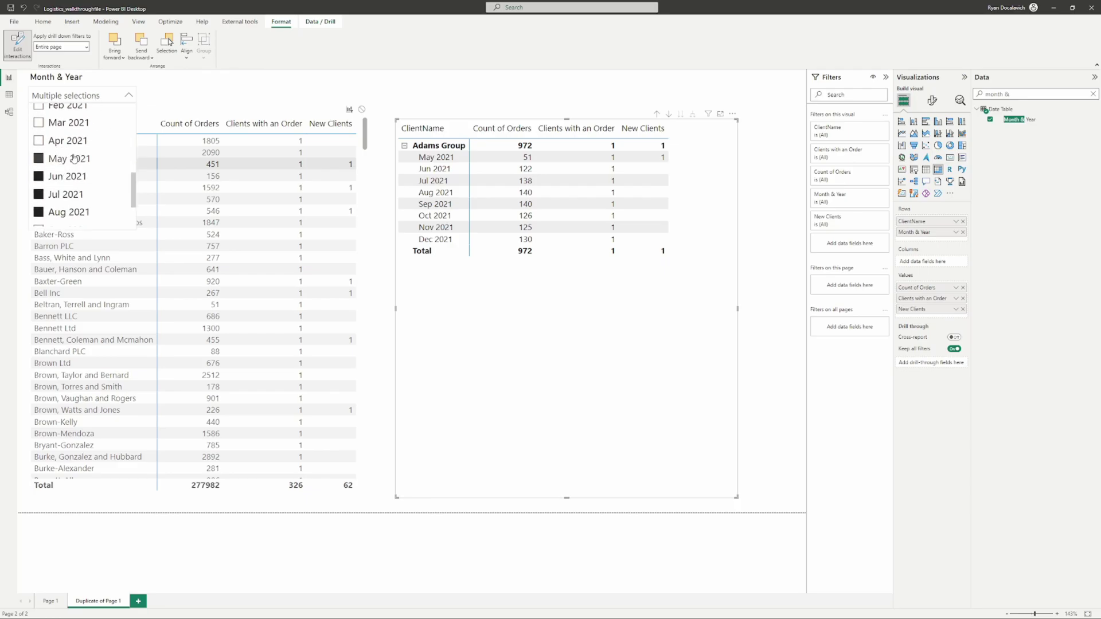
click(115, 98)
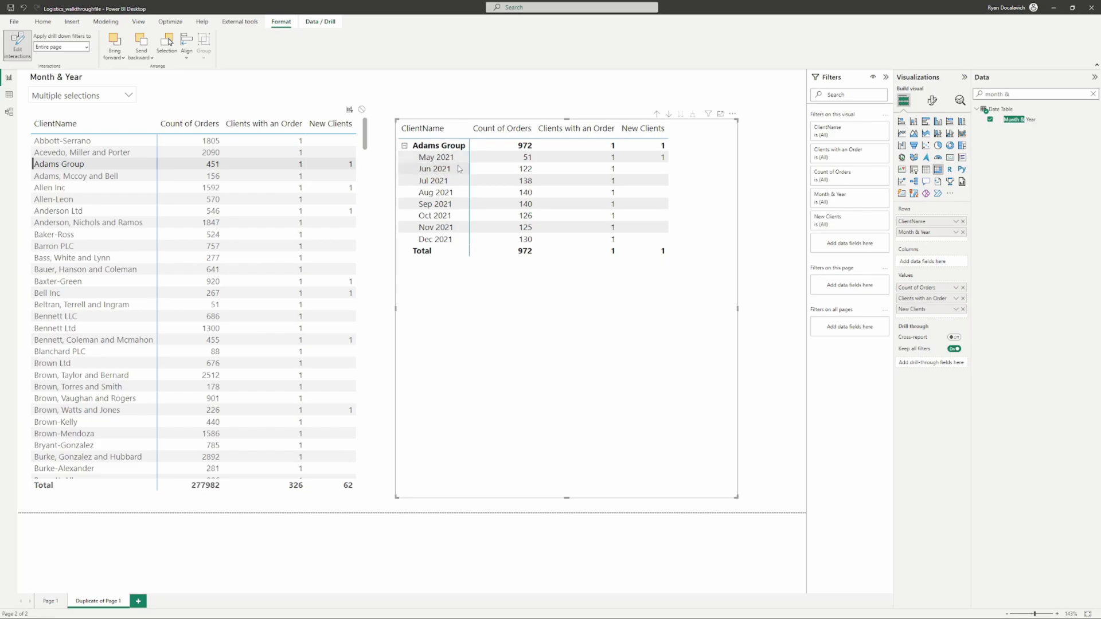
click(80, 95)
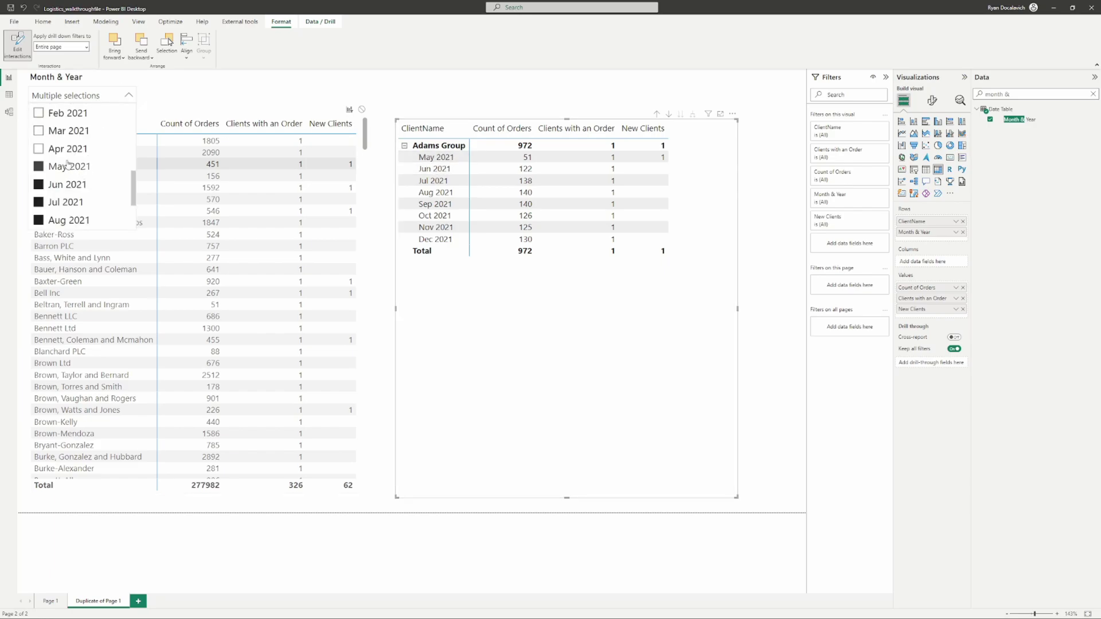
scroll(64, 151, up, 5)
scroll(89, 109, down, 3)
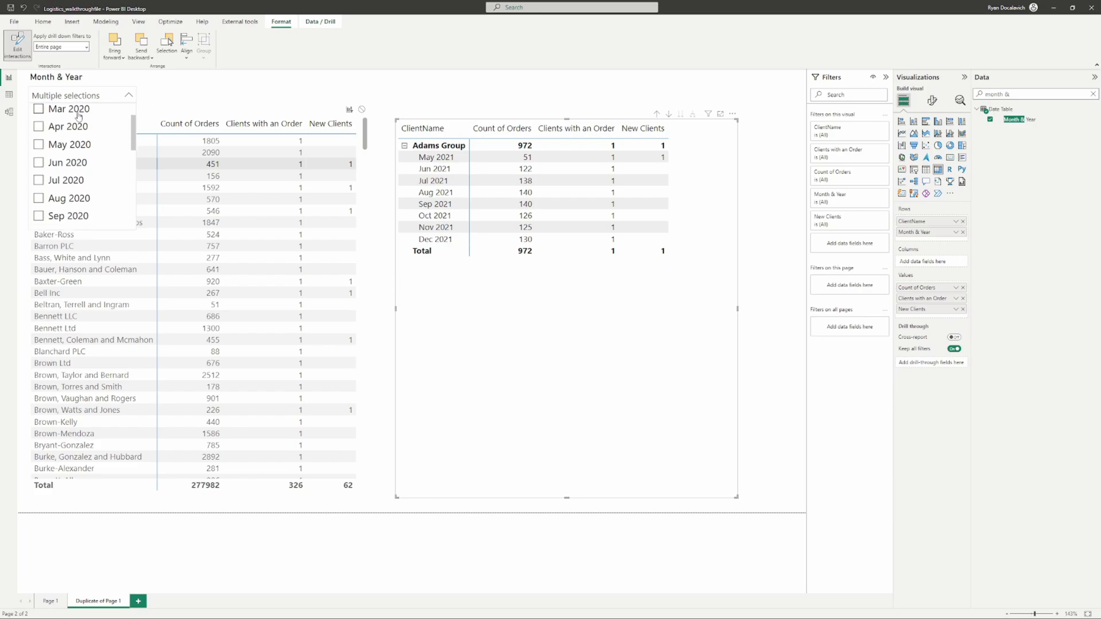
scroll(89, 109, down, 3)
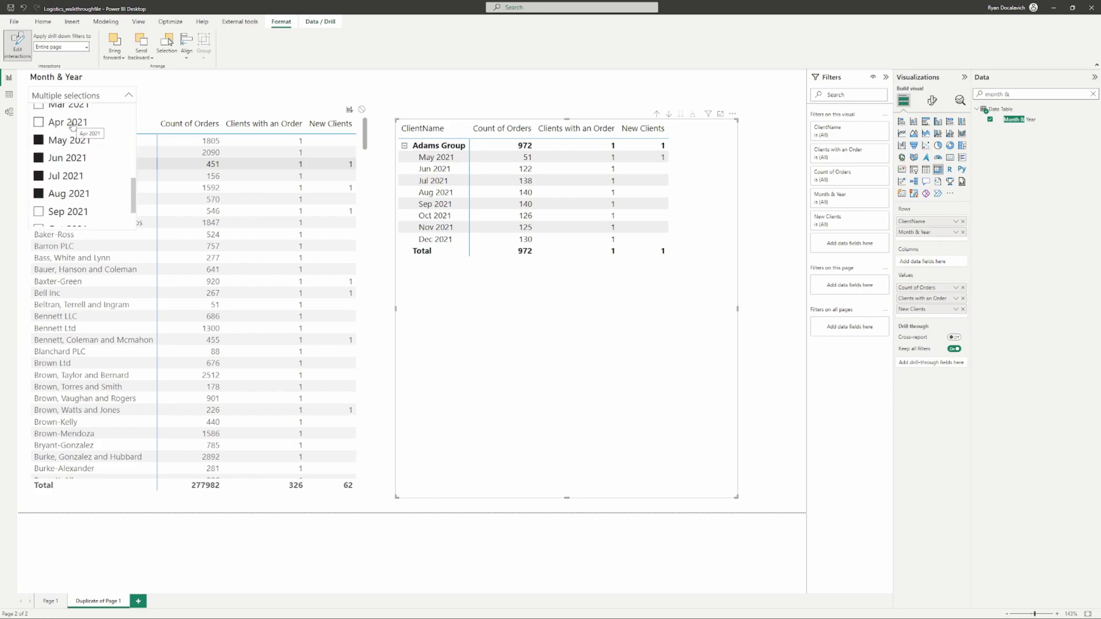
click(102, 98)
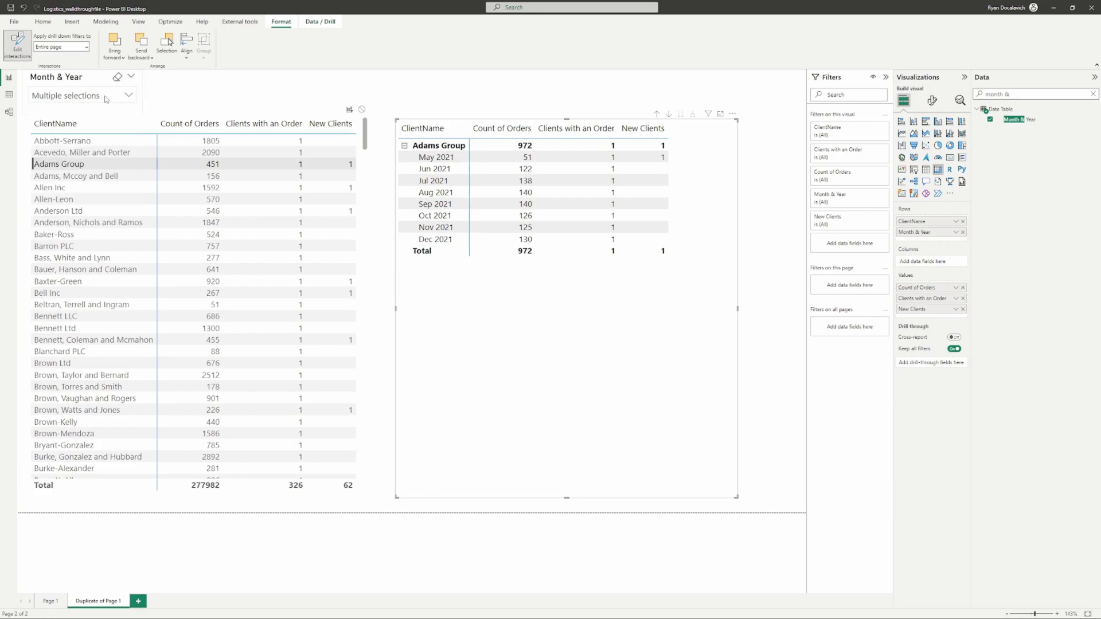
- Cross-filter the matrix copy to Allen Inc, expand all its levels and compare the months with the slicer selection
click(308, 187)
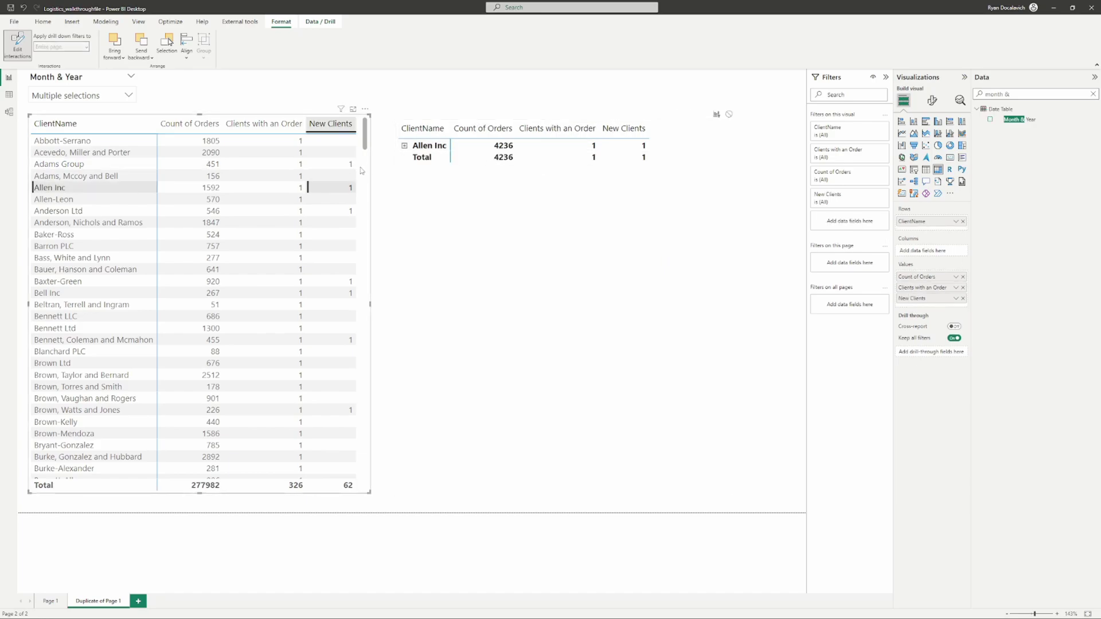
click(404, 148)
right_click(405, 147)
mouse_move(441, 152)
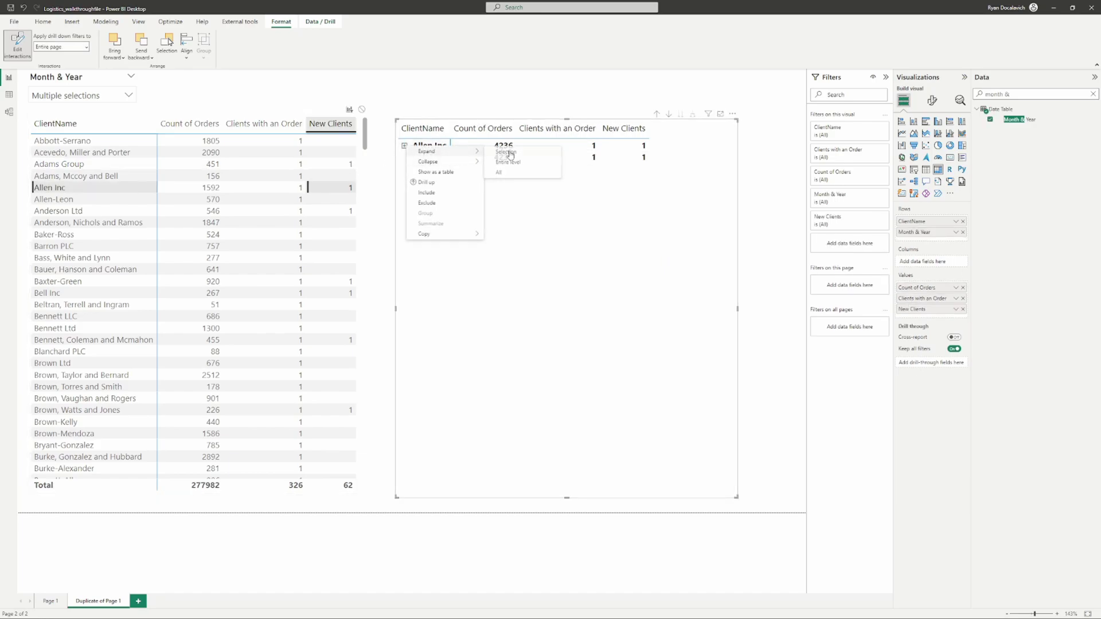
click(499, 172)
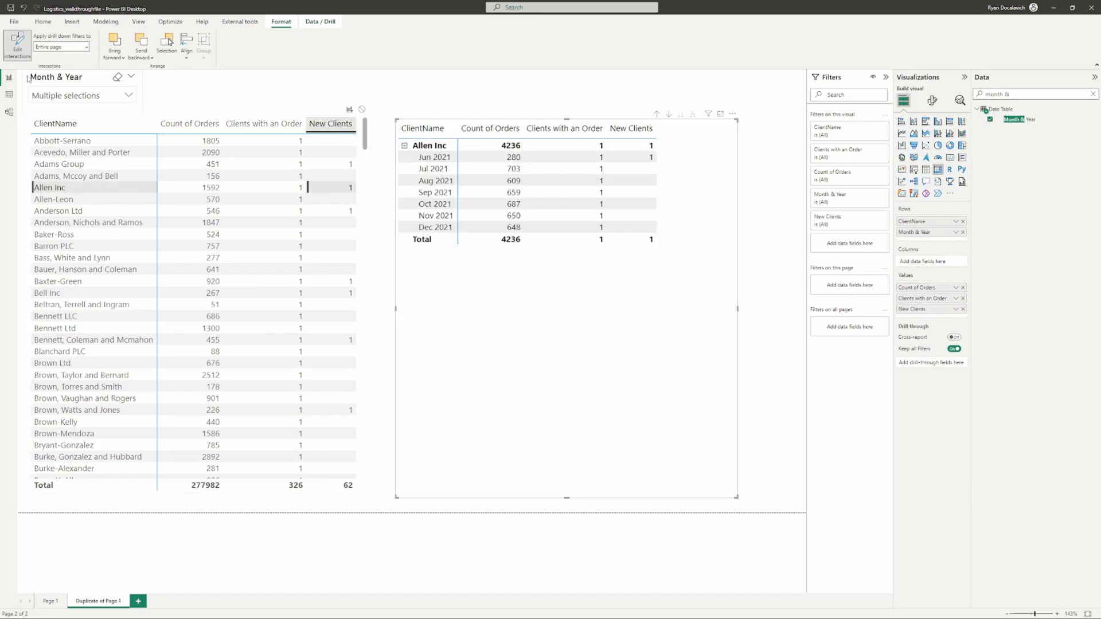
click(81, 95)
scroll(89, 168, down, 5)
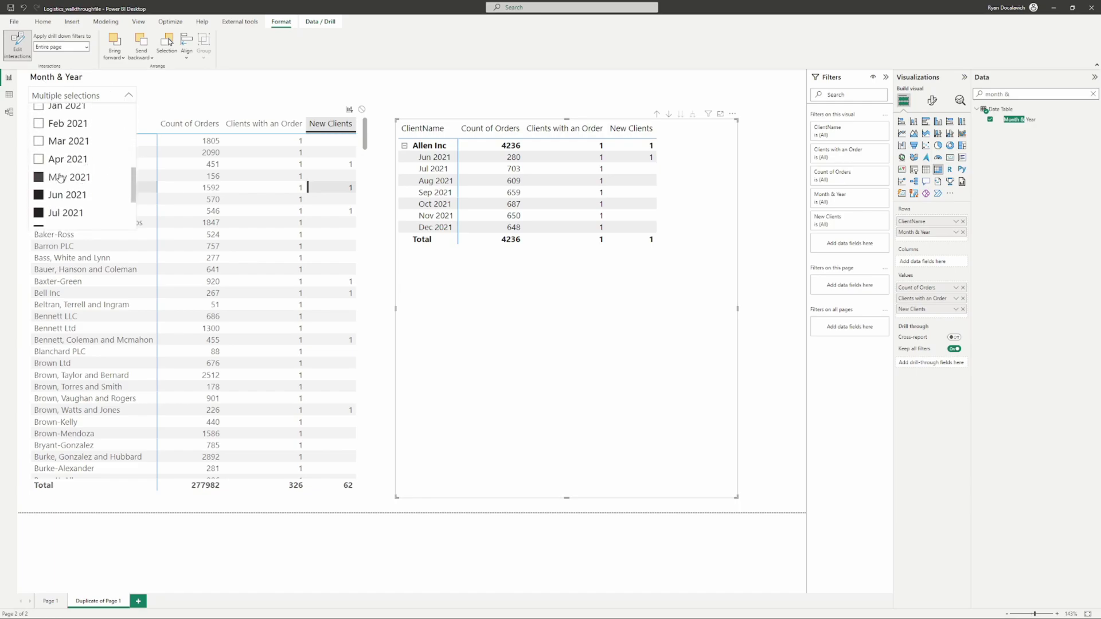
scroll(80, 183, down, 1)
- Check the first order months of the new clients Anderson Ltd, Bell Inc, Bennett, Coleman and Mcmahon, and Brown, Watts and Jones
click(326, 215)
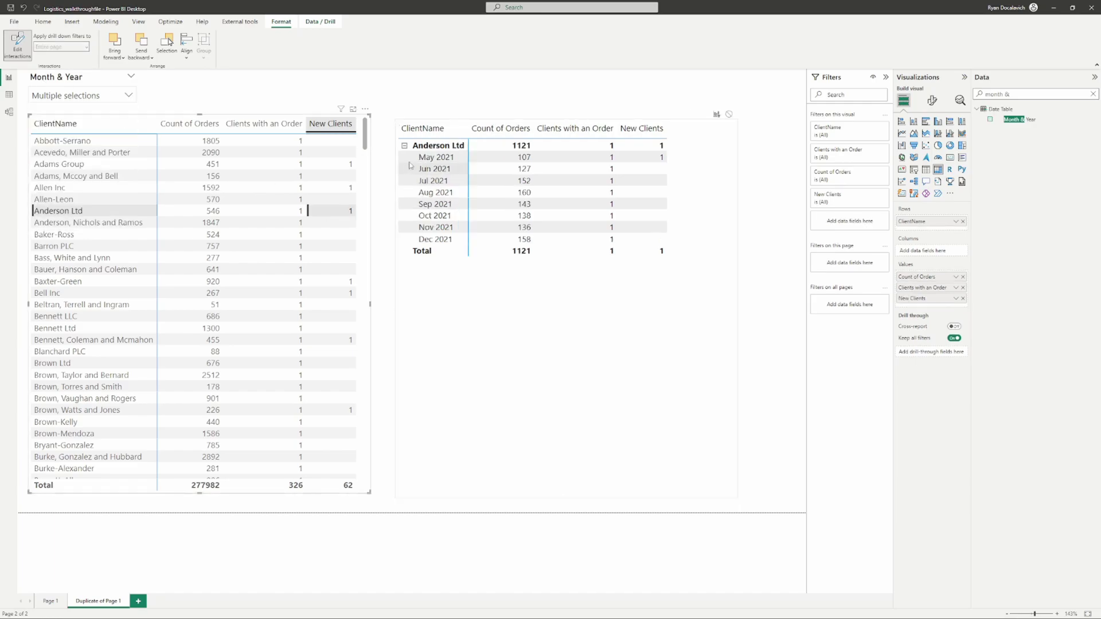
click(332, 292)
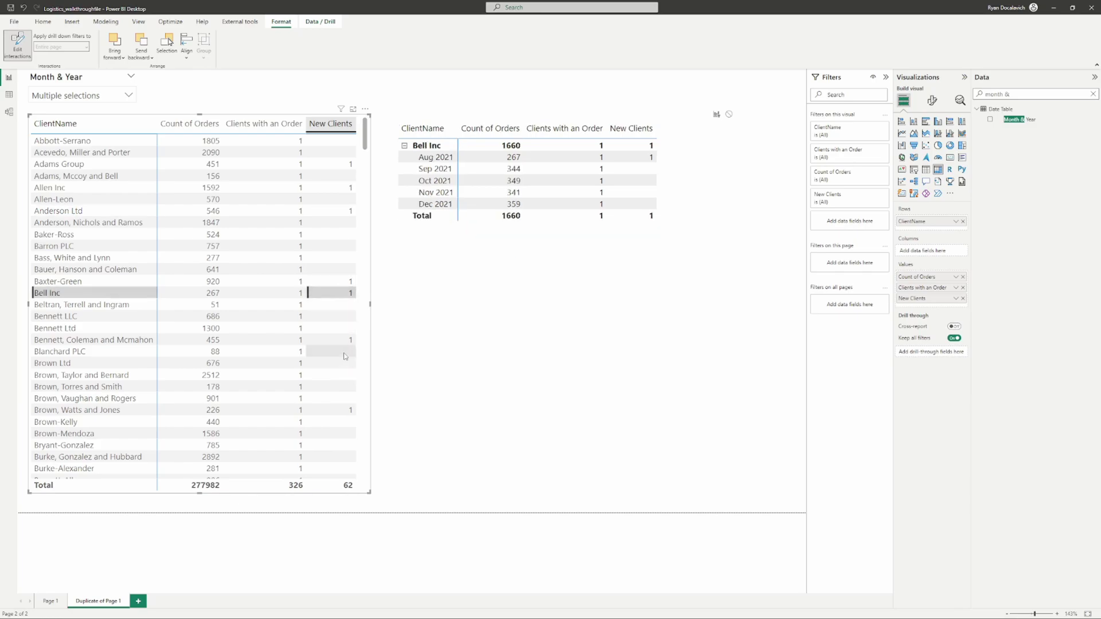
click(332, 339)
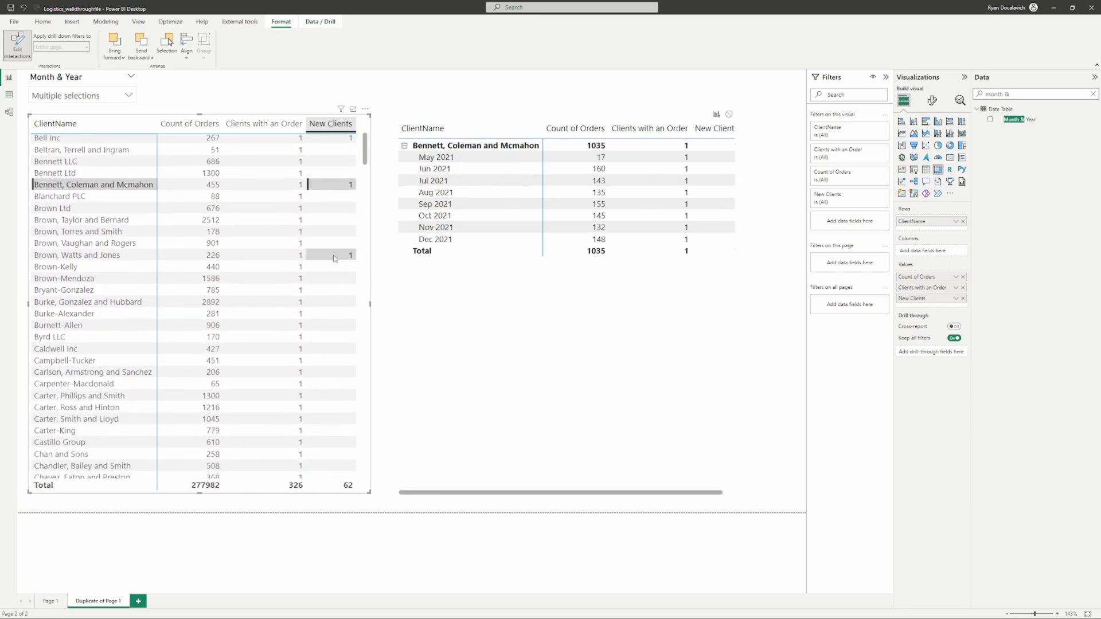
click(346, 256)
scroll(327, 181, down, 10)
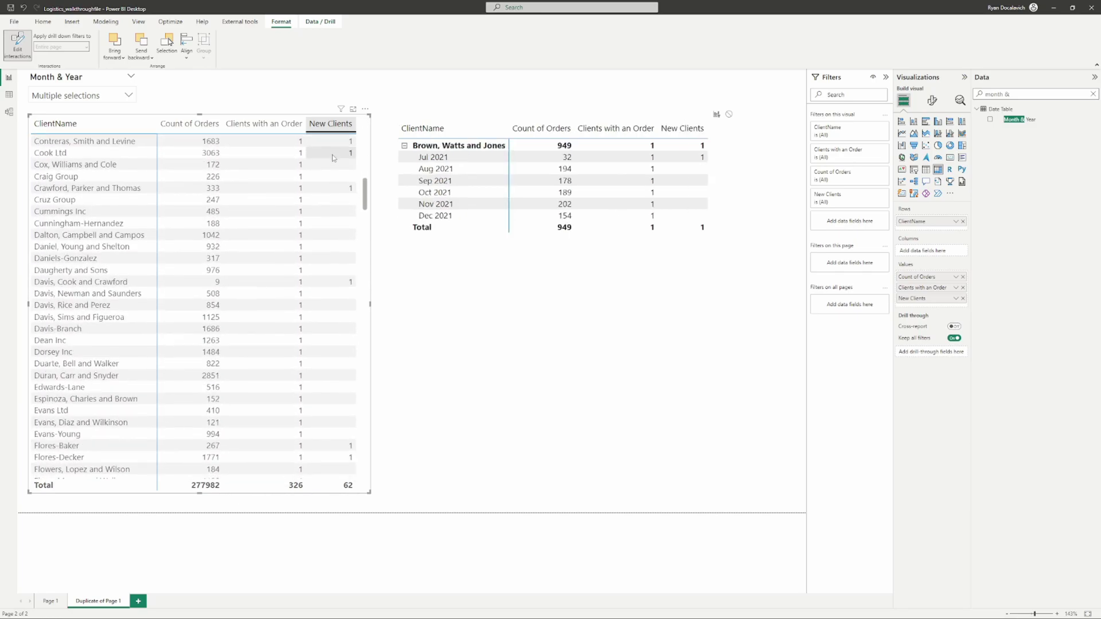
- Check the monthly breakdowns of the new clients Cook Ltd, Crawford, Parker and Thomas, and Davis, Cook and Crawford
click(334, 154)
click(332, 189)
click(343, 282)
scroll(343, 287, down, 5)
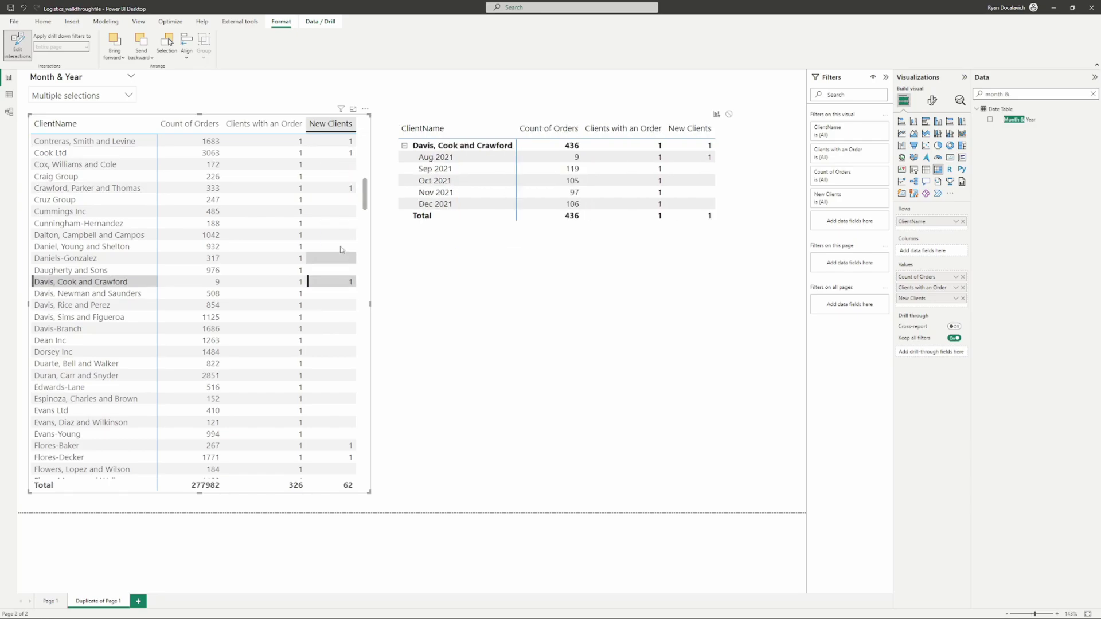
- Check the monthly breakdowns of the new clients Flores-Baker, Flores-Decker, Fuentes Ltd and Fuentes-Miller
click(342, 291)
click(346, 302)
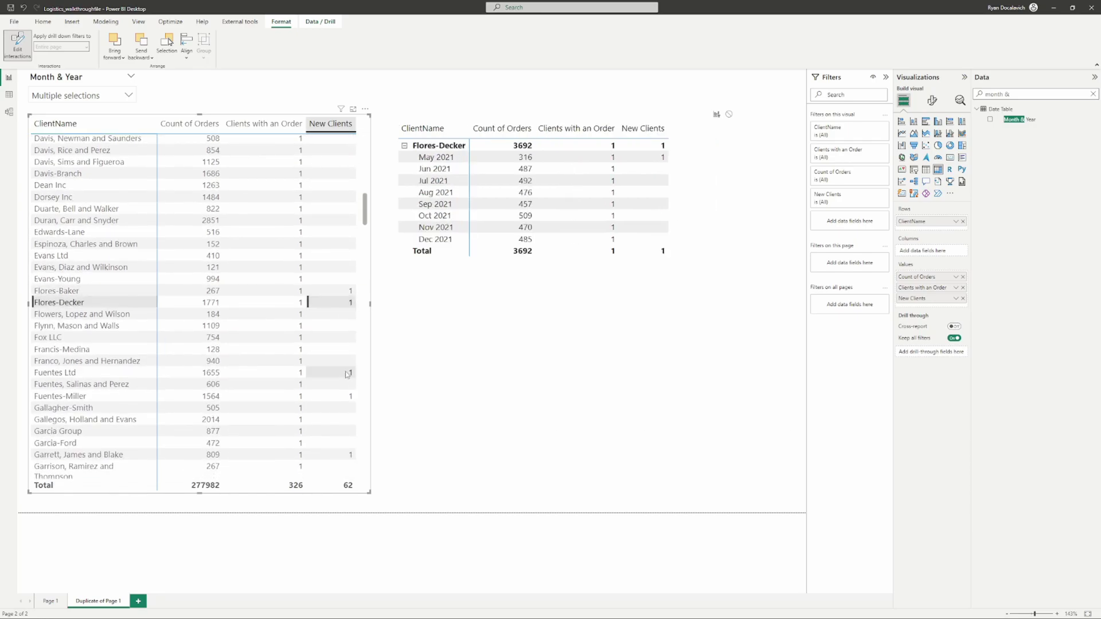
click(336, 372)
click(328, 402)
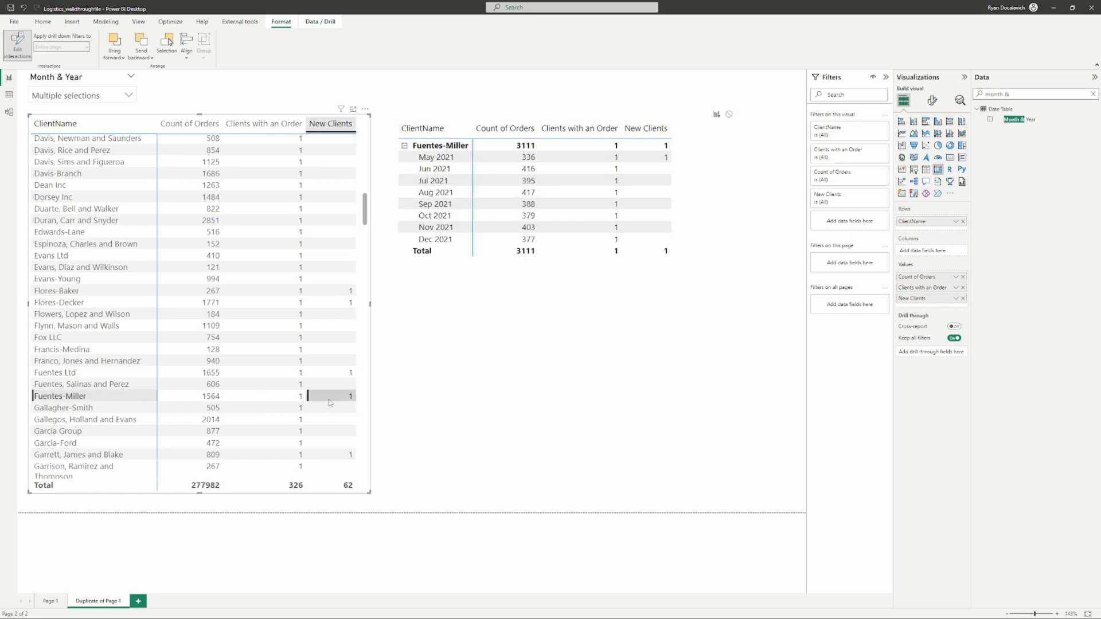
- Clear the Fuentes-Miller cross-filter and delete the matrix copy with the monthly breakdown
click(331, 402)
click(736, 251)
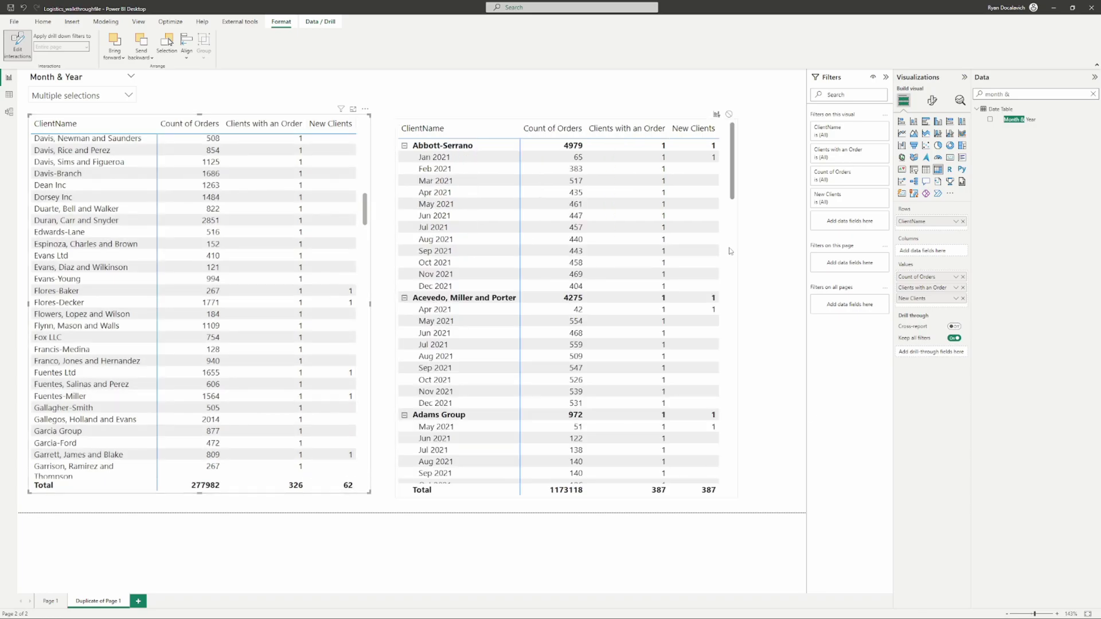
scroll(736, 251, down, 5)
key(Delete)
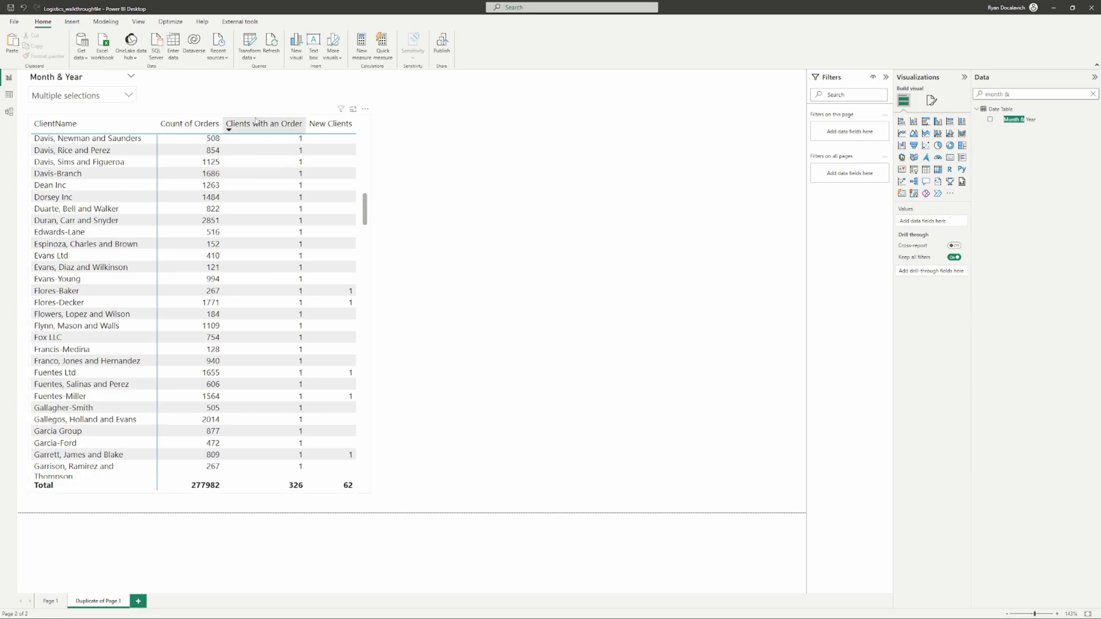
- Turn off interaction editing and widen the remaining client matrix
click(257, 118)
click(279, 22)
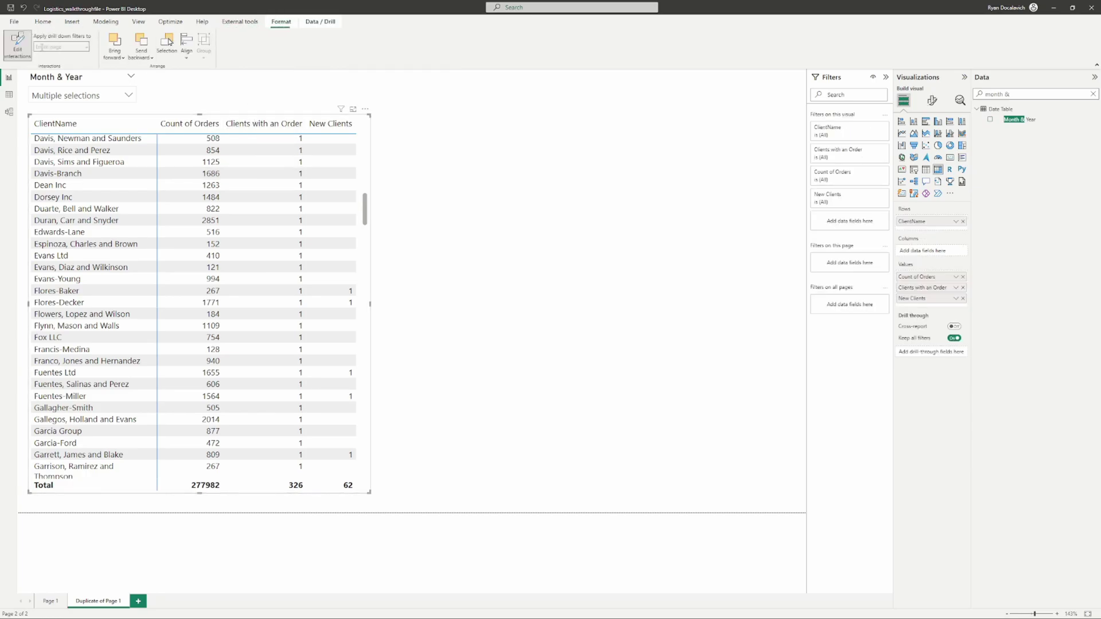
drag(371, 303, 478, 304)
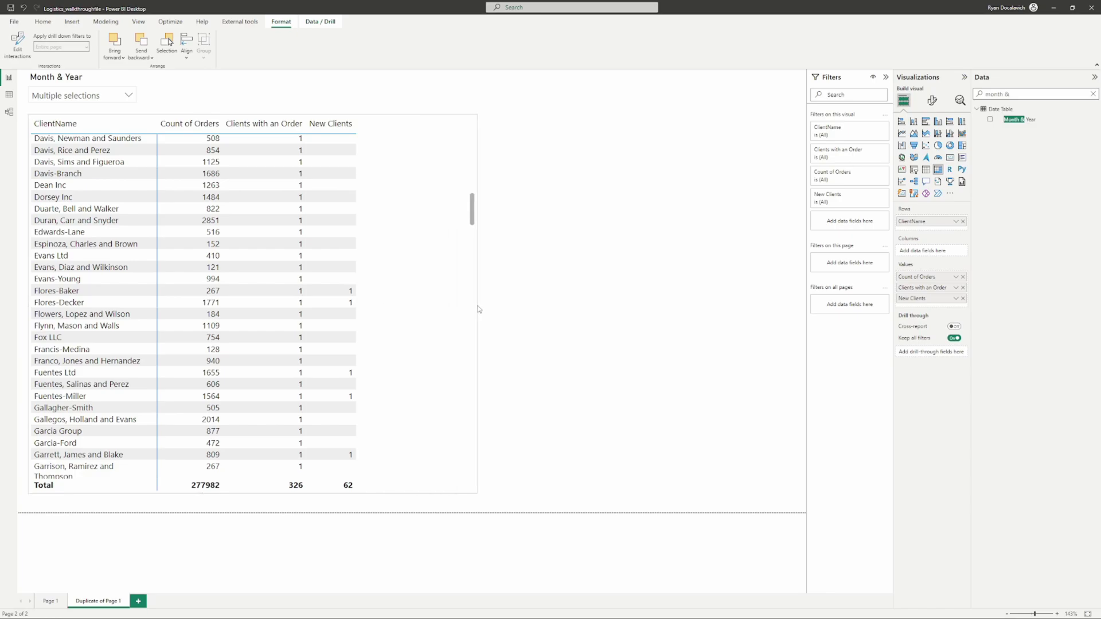
- Clear the field search and review the New Clients measure's formula
click(1094, 95)
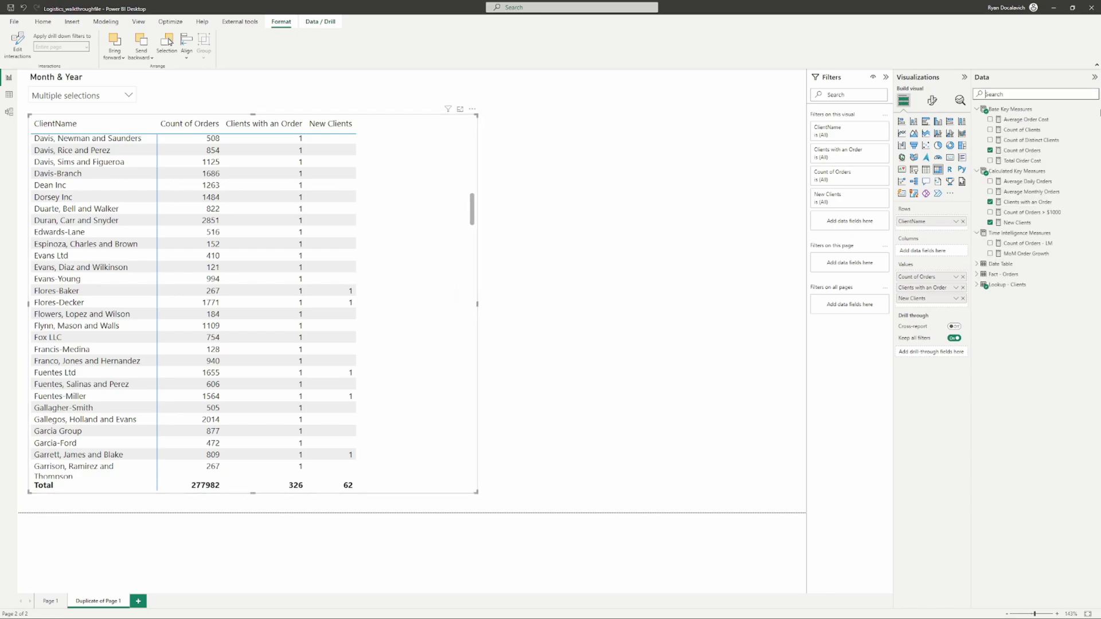
click(1032, 223)
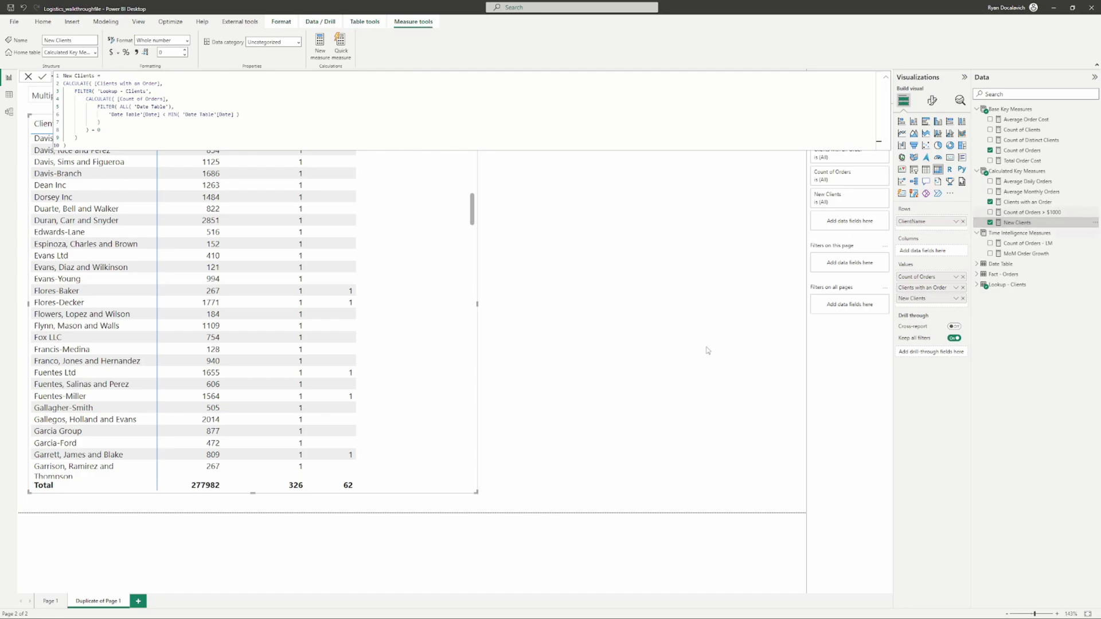
click(621, 398)
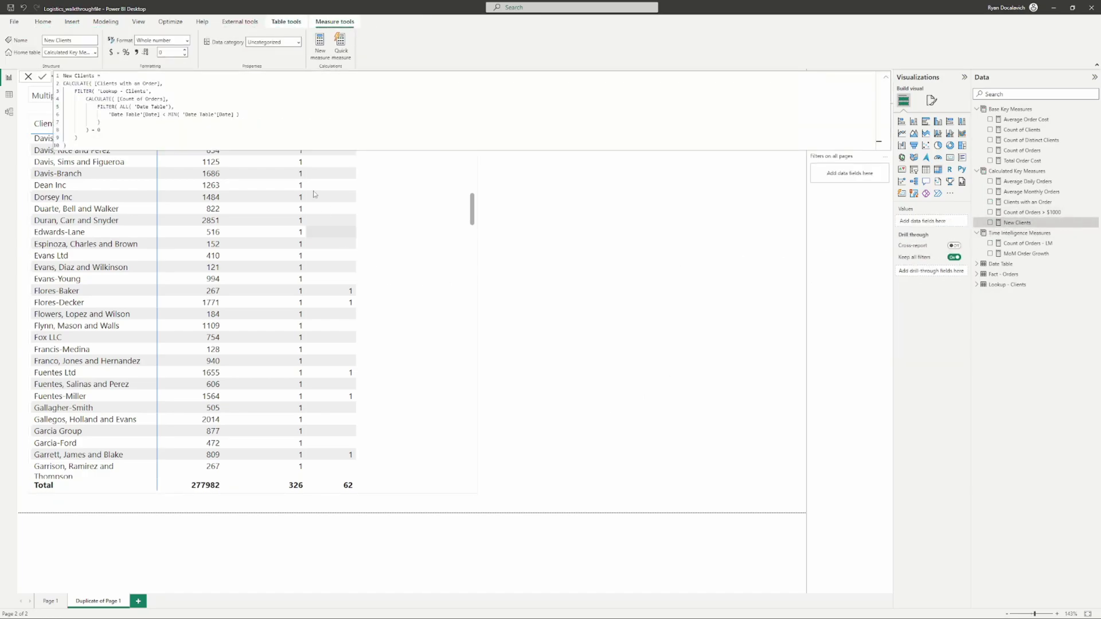
click(623, 306)
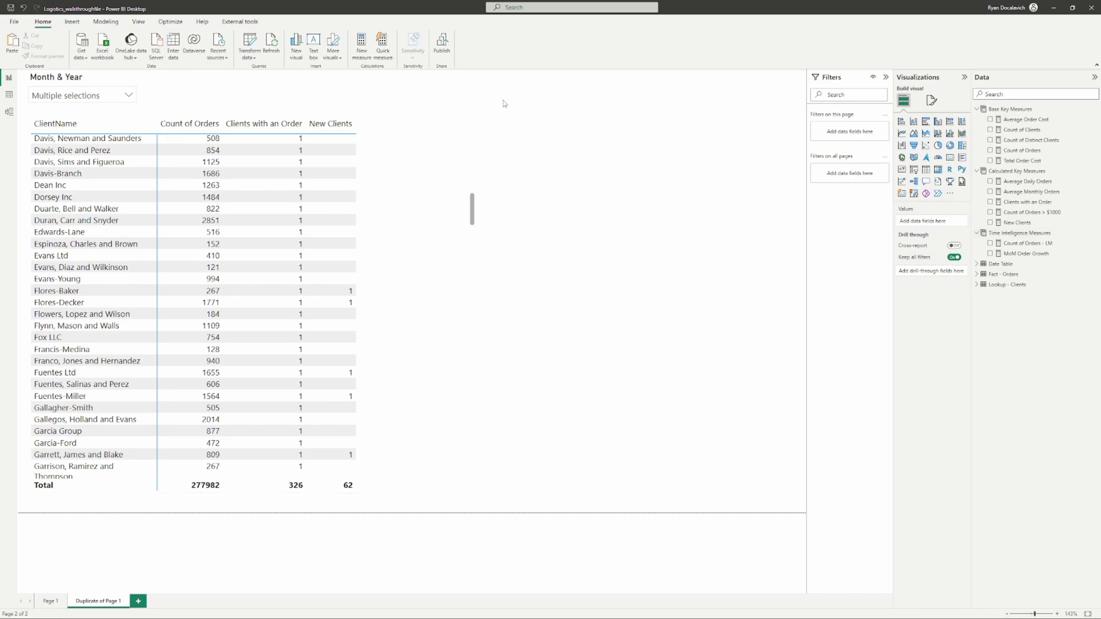
- Create a new measure named Returning Clients and start its formula on a new line
click(369, 50)
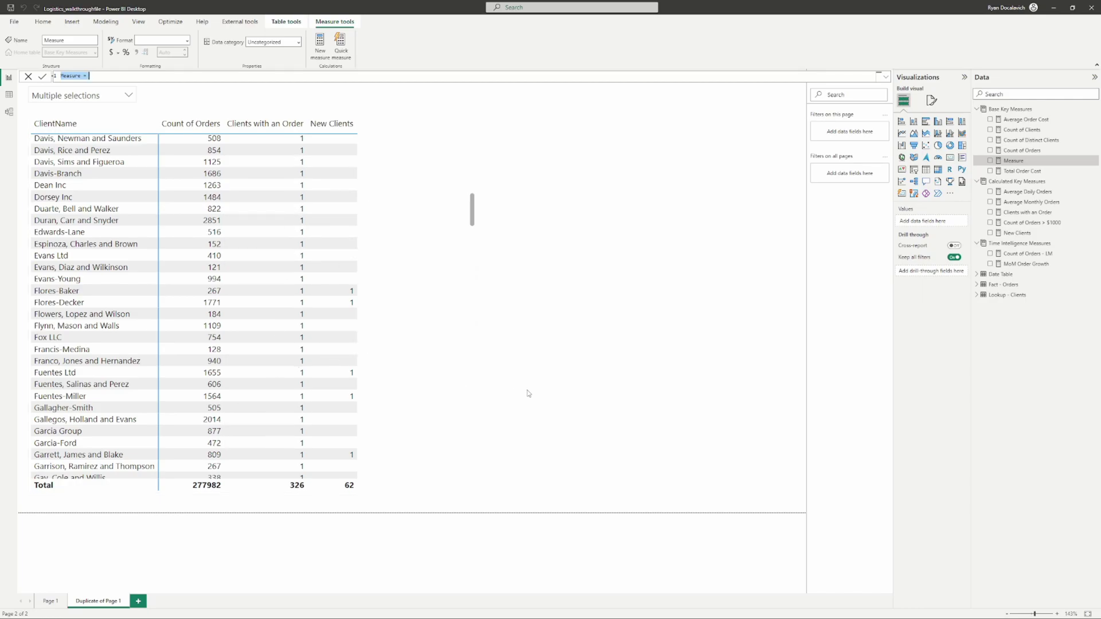
text(S)
key(shift+Return)
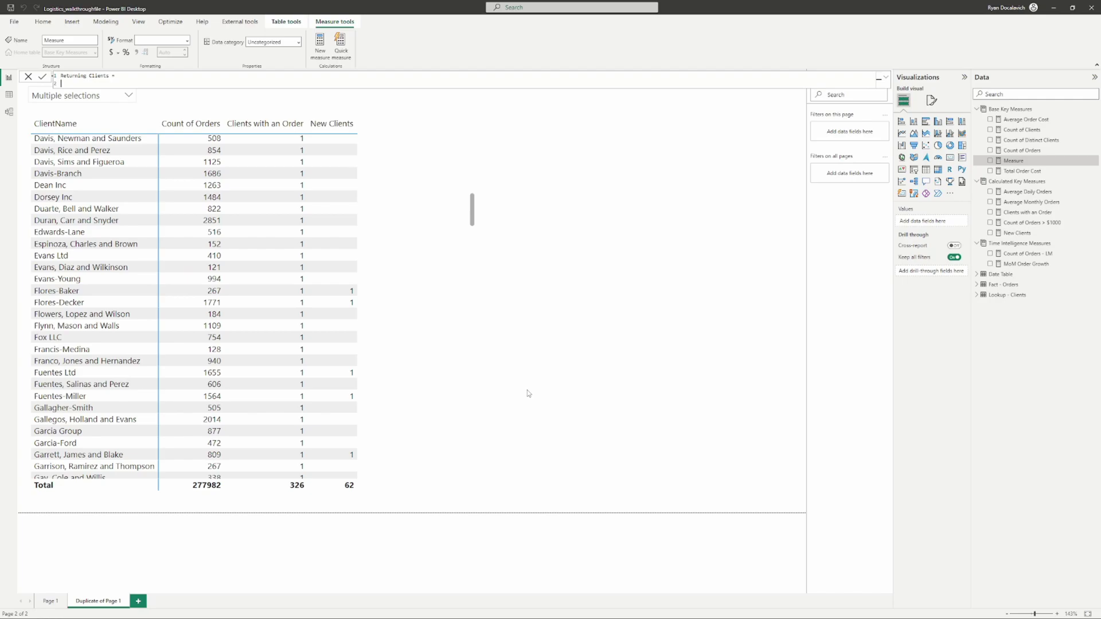
- Define Returning Clients as [Clients with an Order] - [New Clients] and add the measure to the client matrix
text([Clients with an Order])
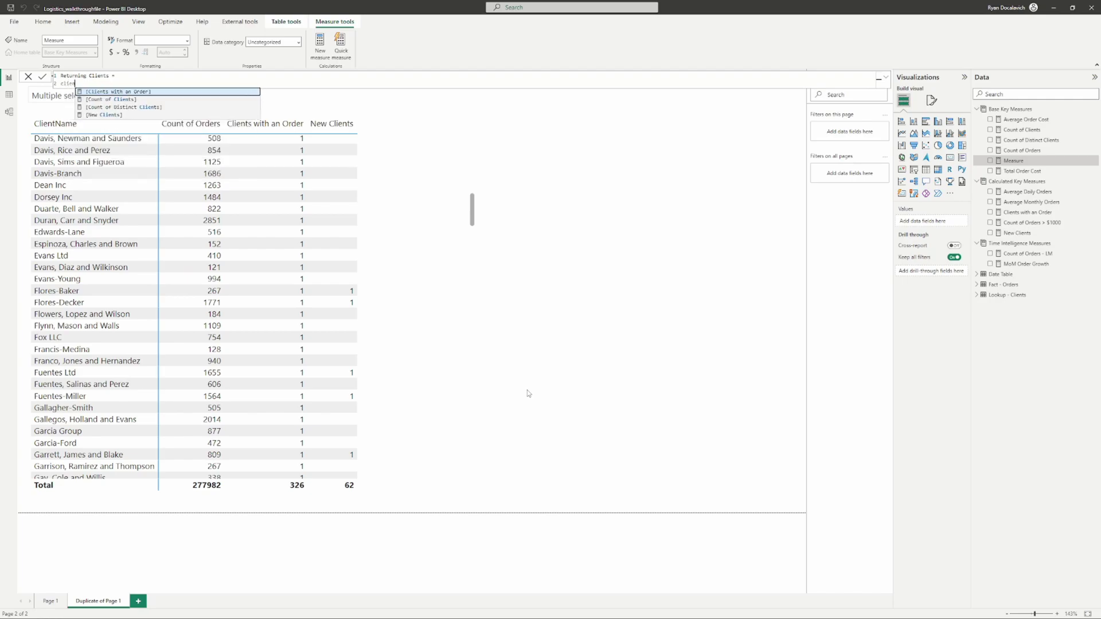
text( - [New Clients])
key(Return)
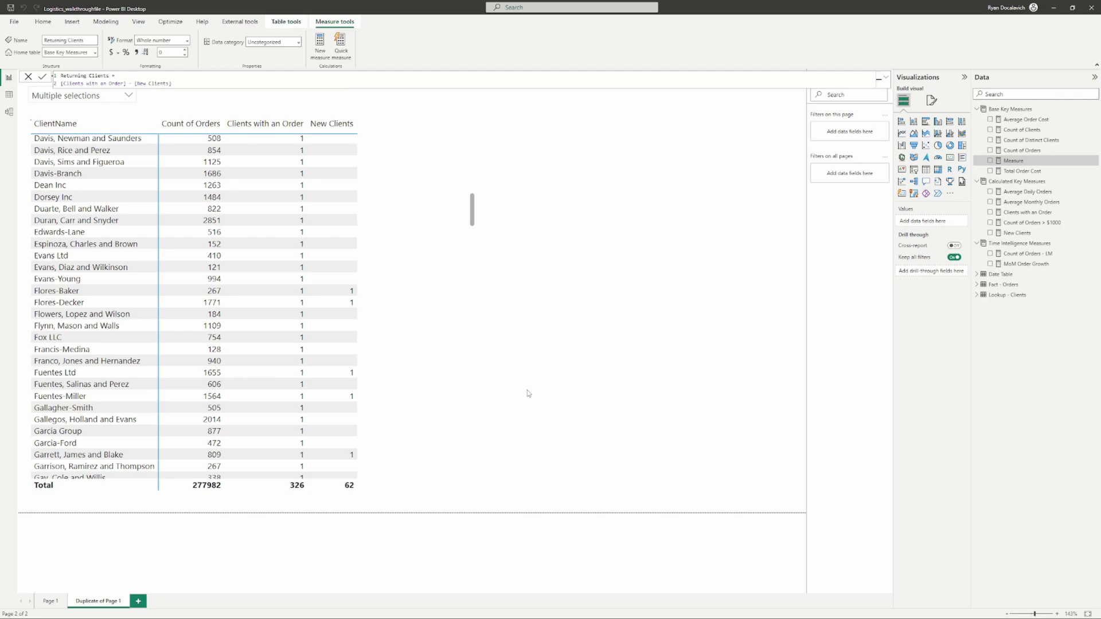
drag(1017, 163, 378, 310)
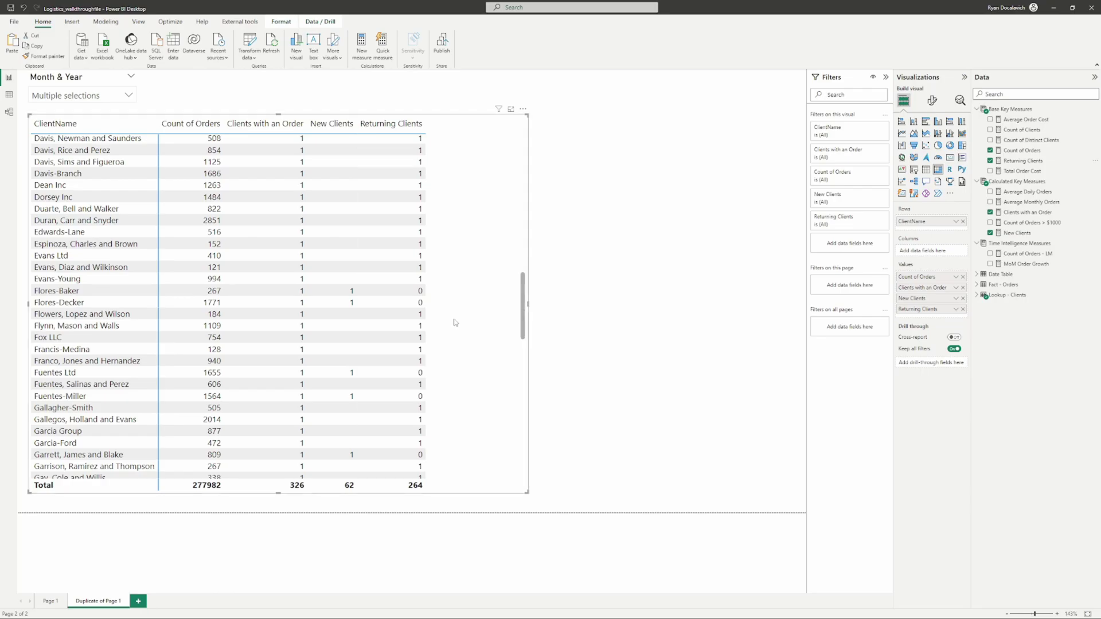
scroll(416, 338, up, 15)
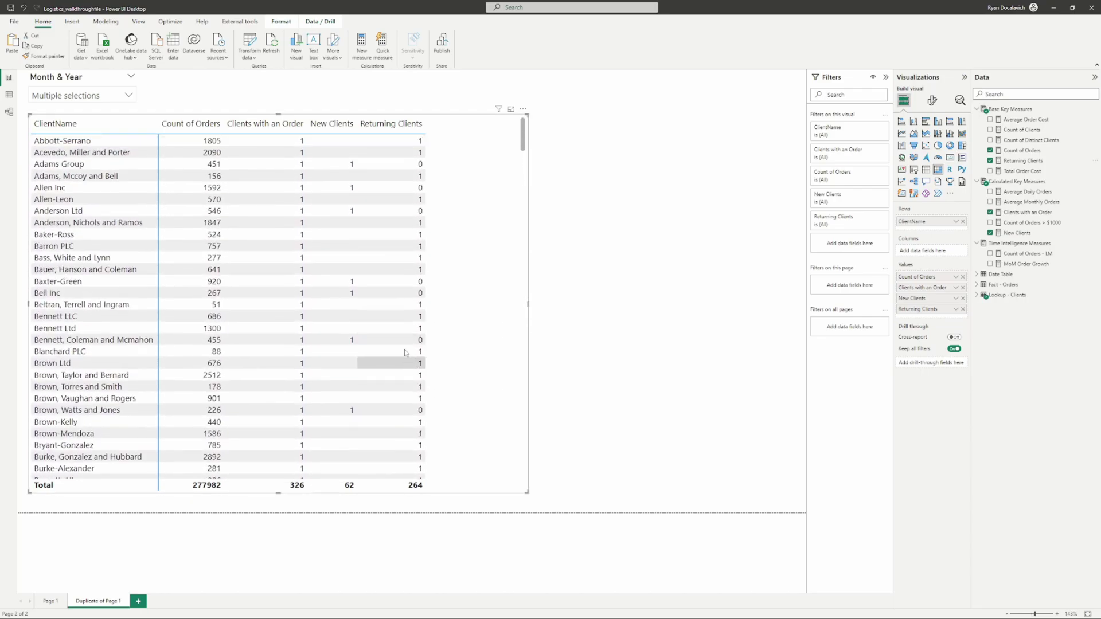
- Compare the New Clients and Returning Clients values in the Adams Group row and narrow the matrix to fit its columns
click(399, 167)
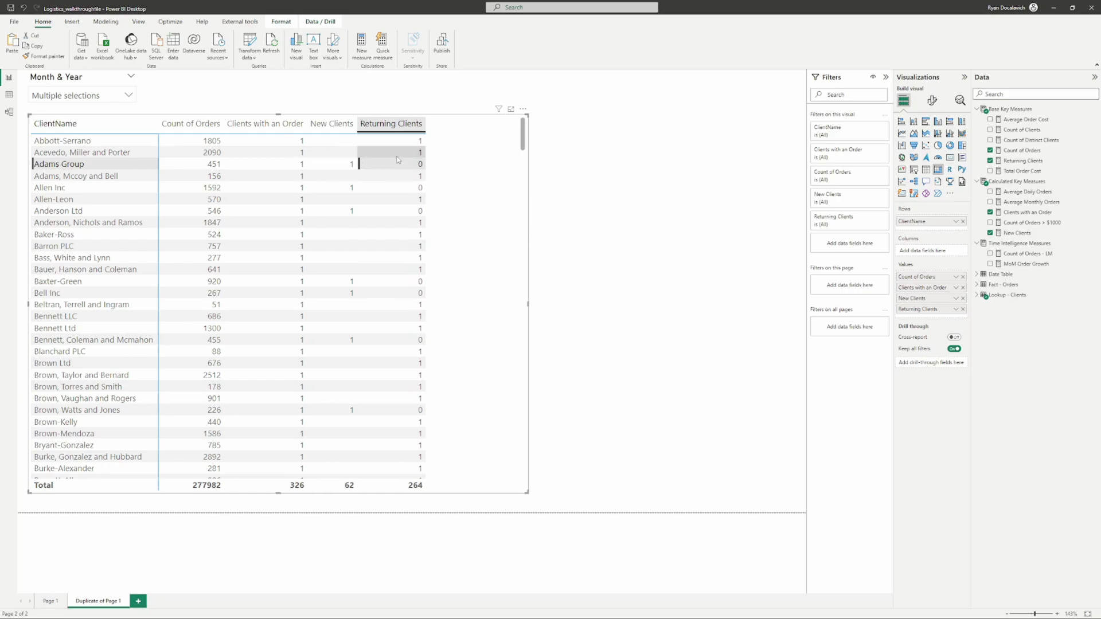
click(352, 164)
click(352, 165)
click(384, 167)
click(394, 156)
click(394, 156)
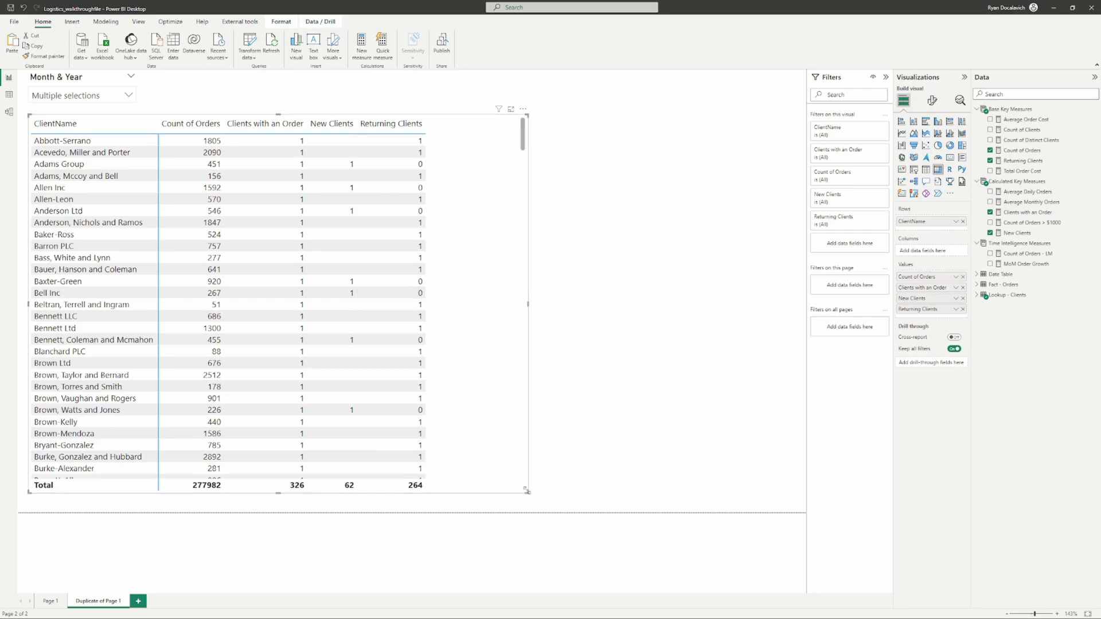
drag(526, 490, 439, 493)
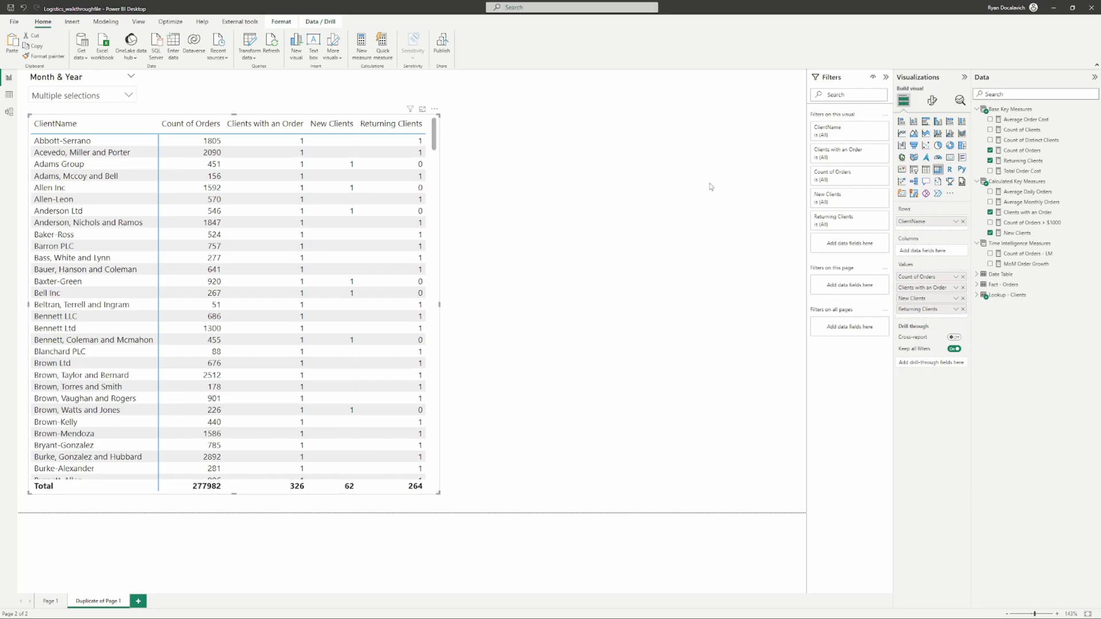
- Copy the Count of Orders - LM formula into a new time intelligence measure and name it Count of New Clients - LM
click(1013, 234)
click(1024, 254)
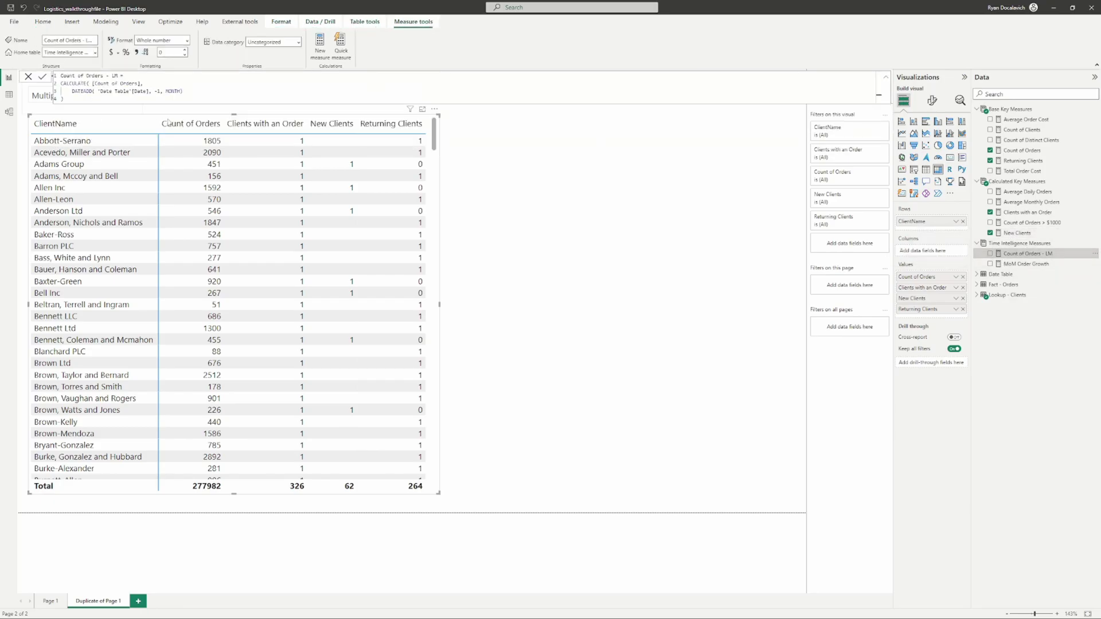
click(319, 51)
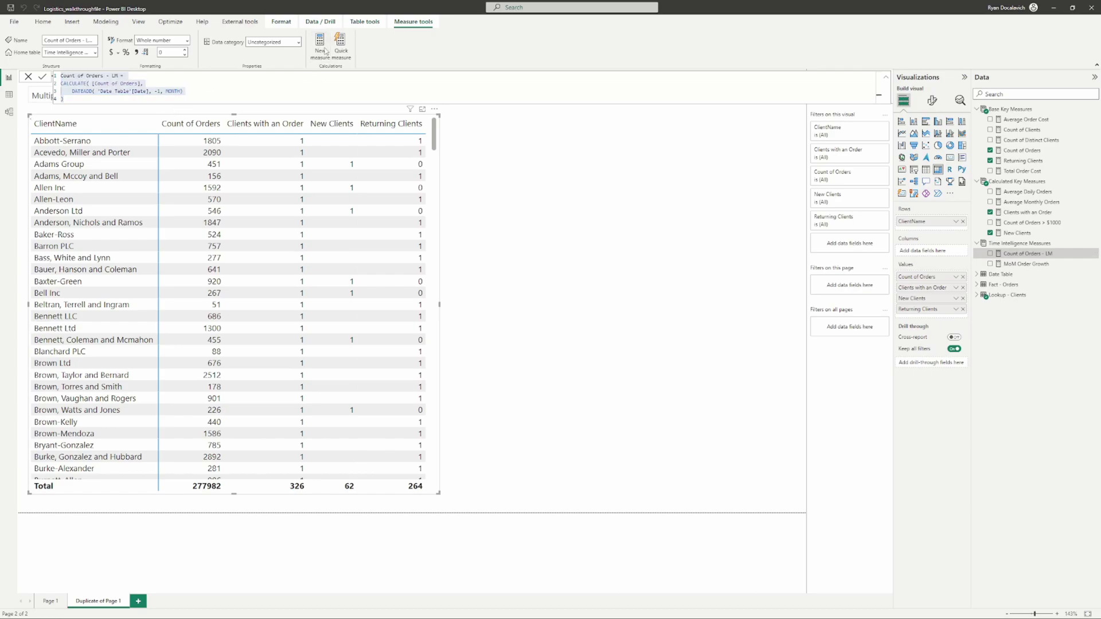
text(Count of Orders - LM = CALCULATE( [Count of Orders],     DATEADD( 'Date Table'[Date], -1, MONTH) ))
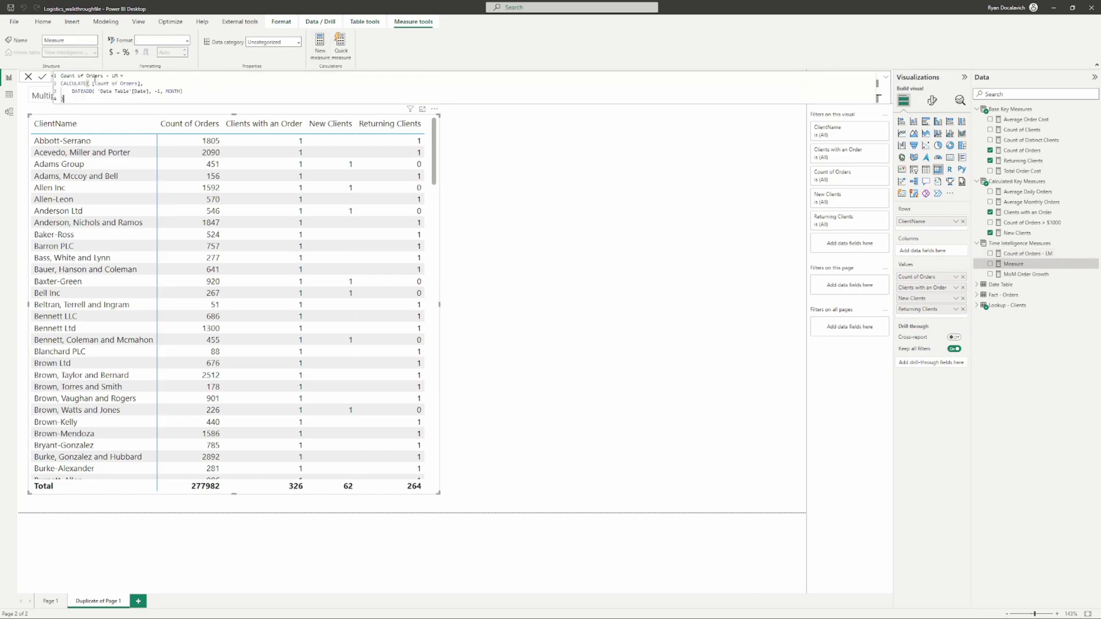
drag(105, 75, 83, 75)
text(New Clients)
- Replace [Count of Orders] with [New Clients] in the new measure's CALCULATE expression and commit the formula
drag(92, 83, 133, 83)
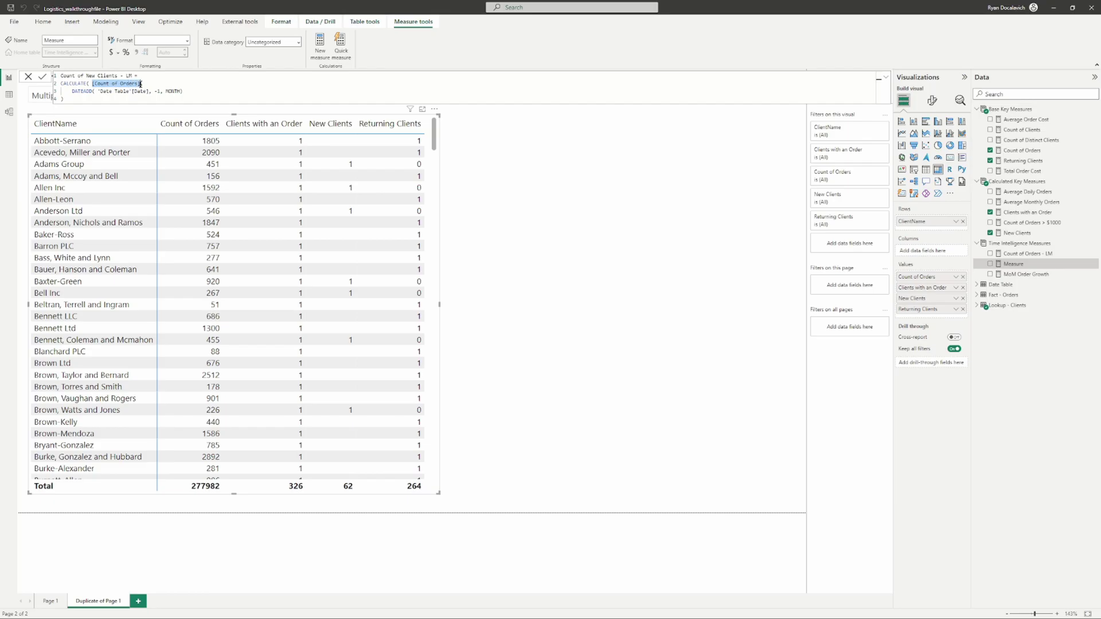
text(client,)
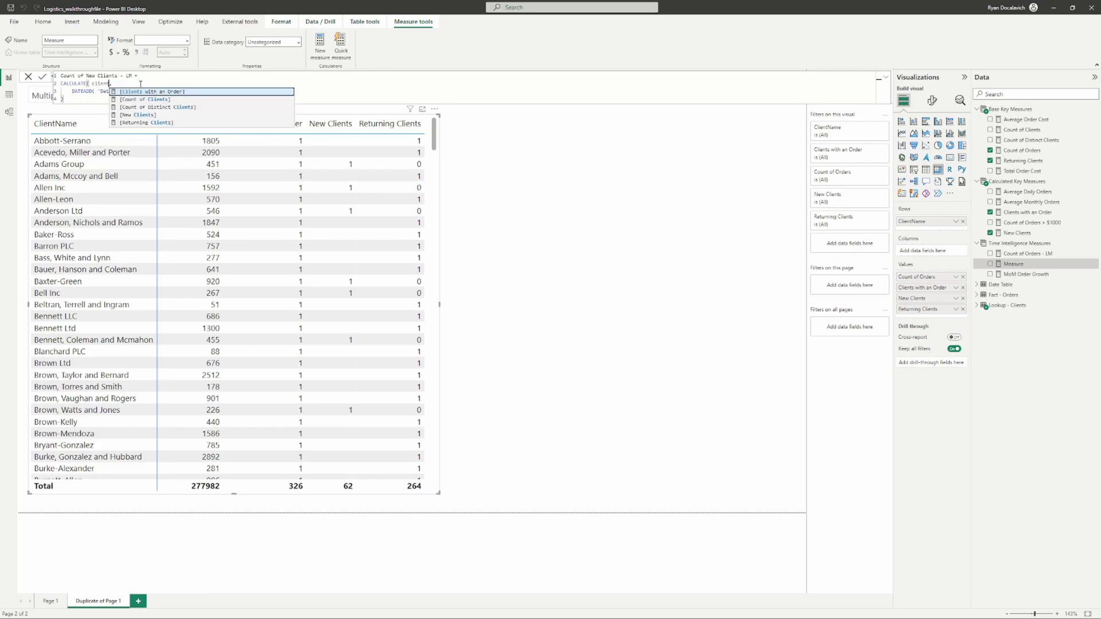
key(Down)
key(Down)
key(Down)
key(Tab)
text(,)
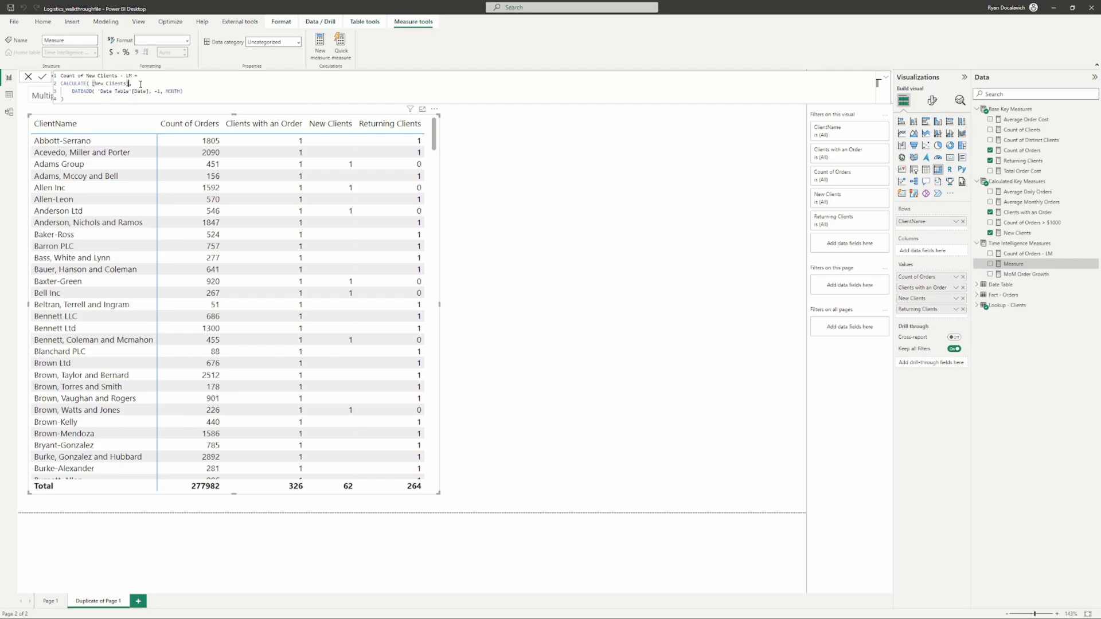
key(Return)
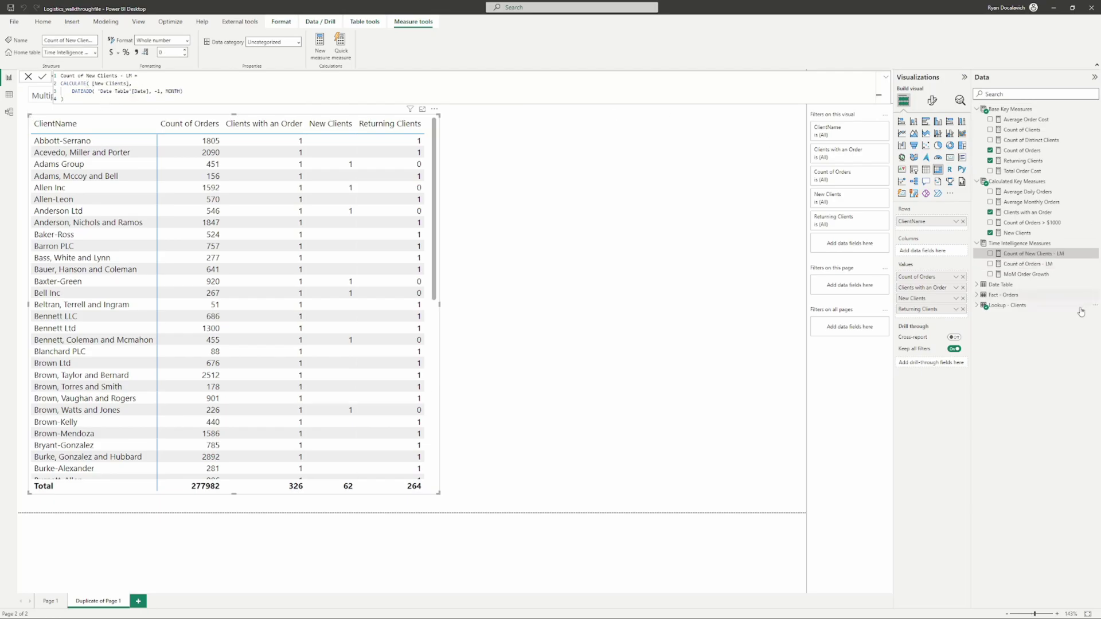
- Copy the MoM Order Growth formula into a new measure and name it MoM New Client Growth
click(1026, 274)
click(264, 107)
key(ctrl+a)
key(ctrl+c)
click(320, 46)
key(ctrl+v)
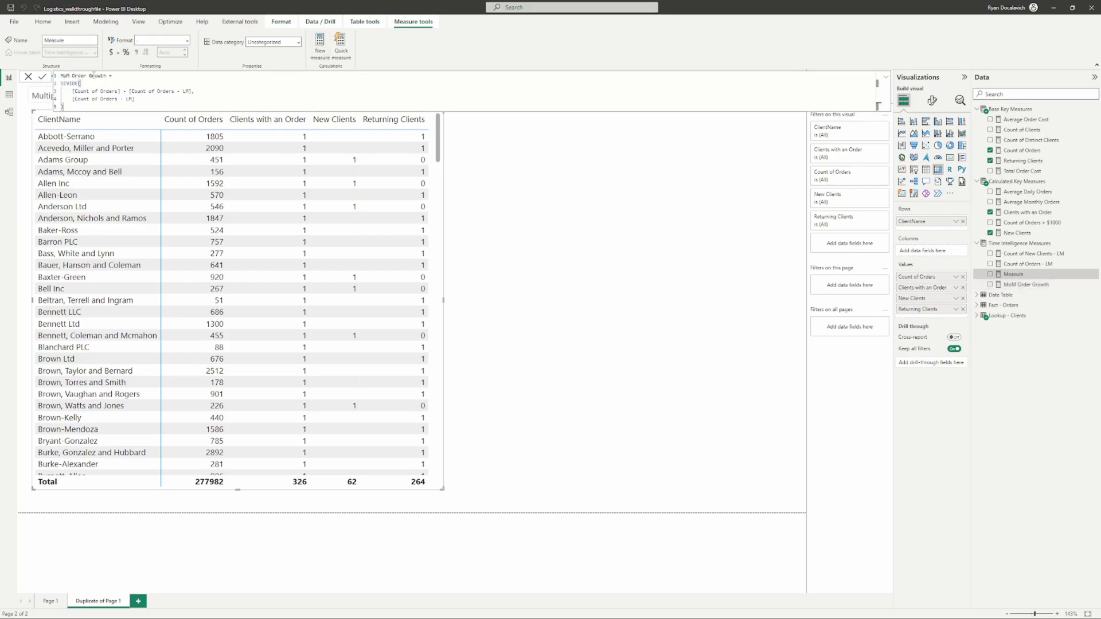
double_click(78, 76)
text(New Clients)
- Change the DIVIDE arguments to [New Clients] - [Count of New Clients - LM] over [Count of New Clients - LM] and commit the measure
drag(72, 91, 123, 92)
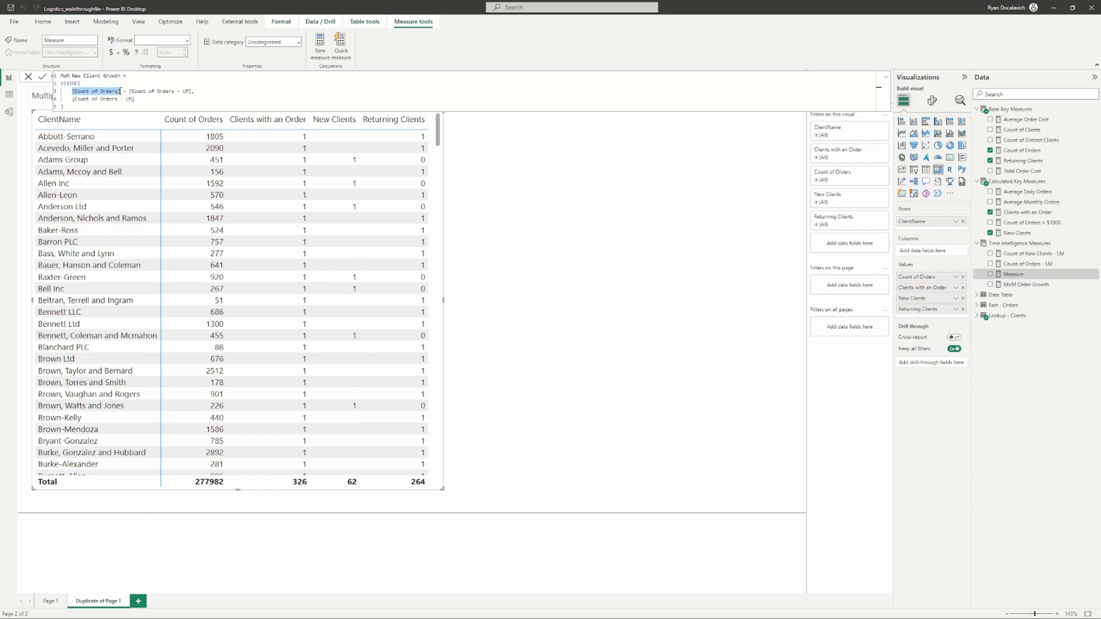
text(new c)
key(Tab)
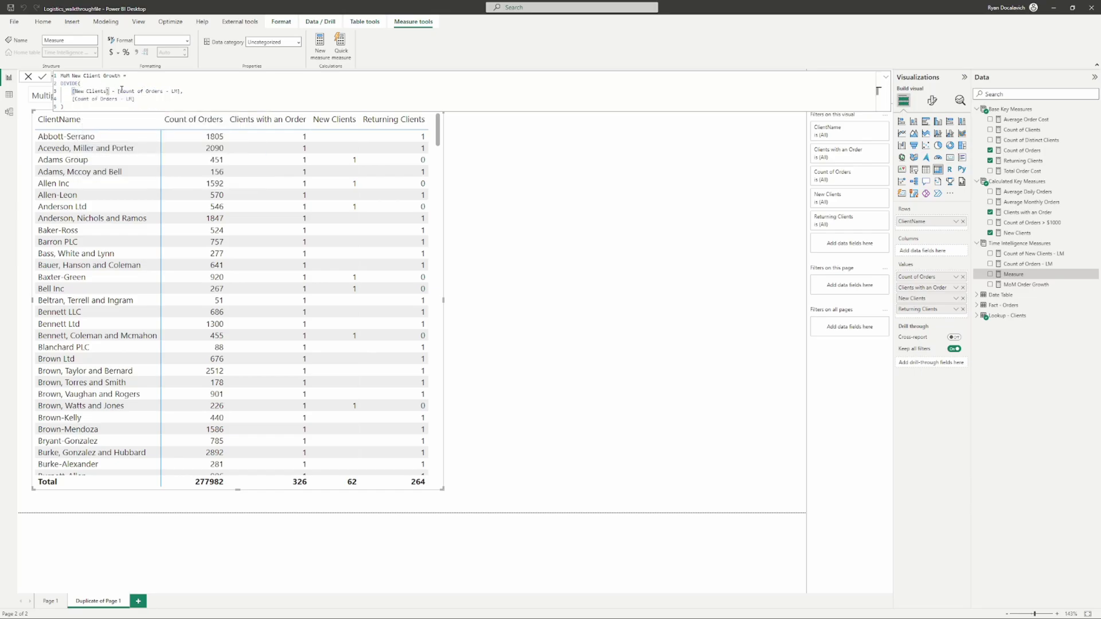
drag(118, 91, 180, 92)
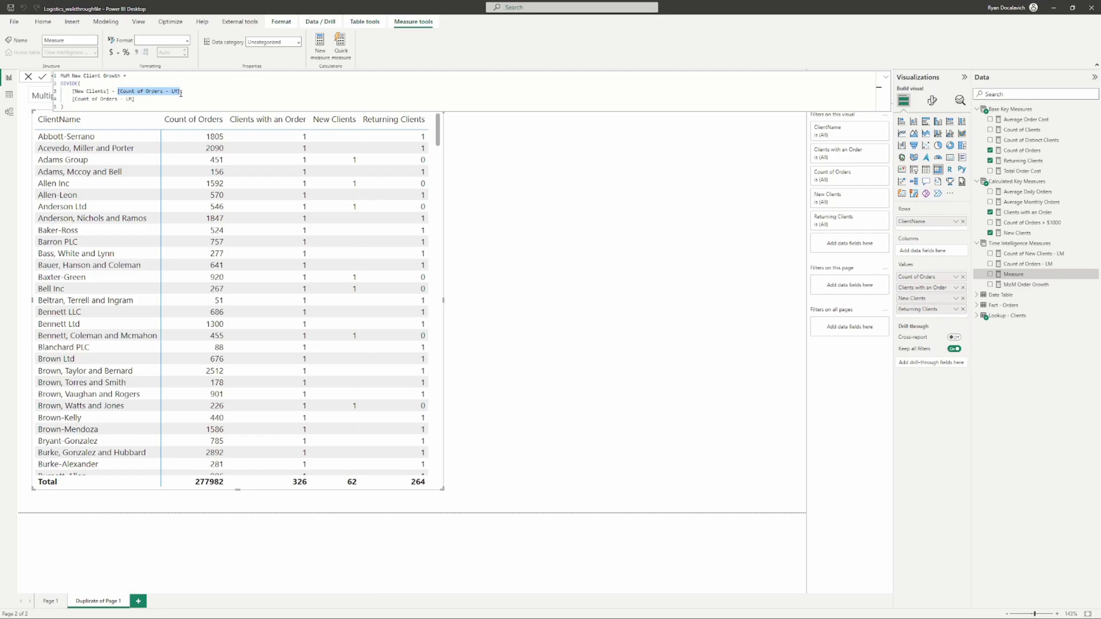
text(lm,)
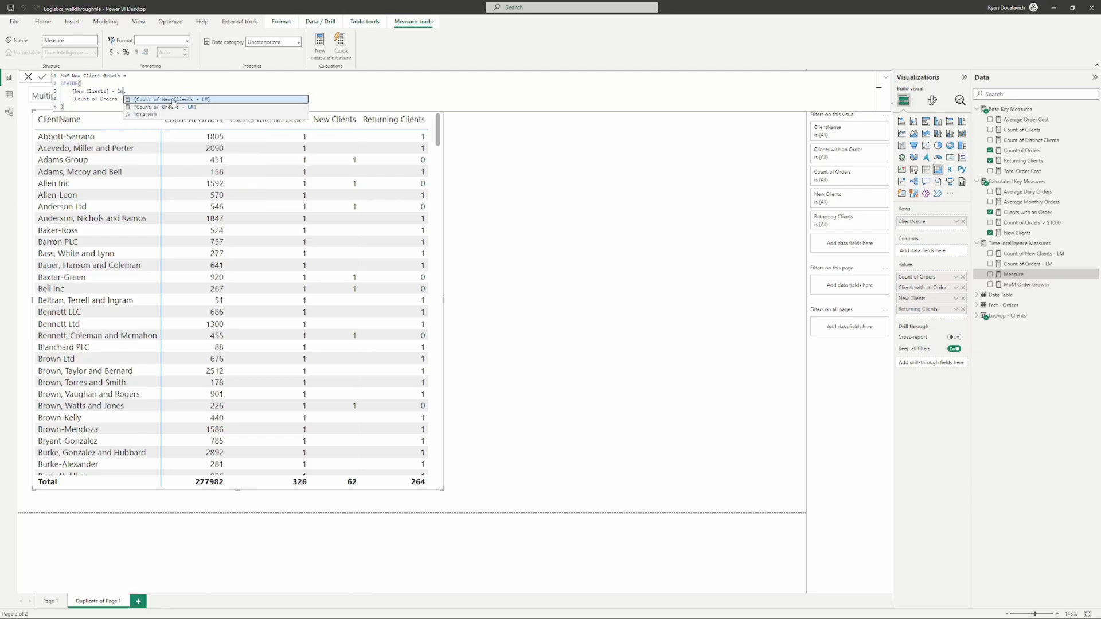
key(Tab)
drag(135, 99, 72, 100)
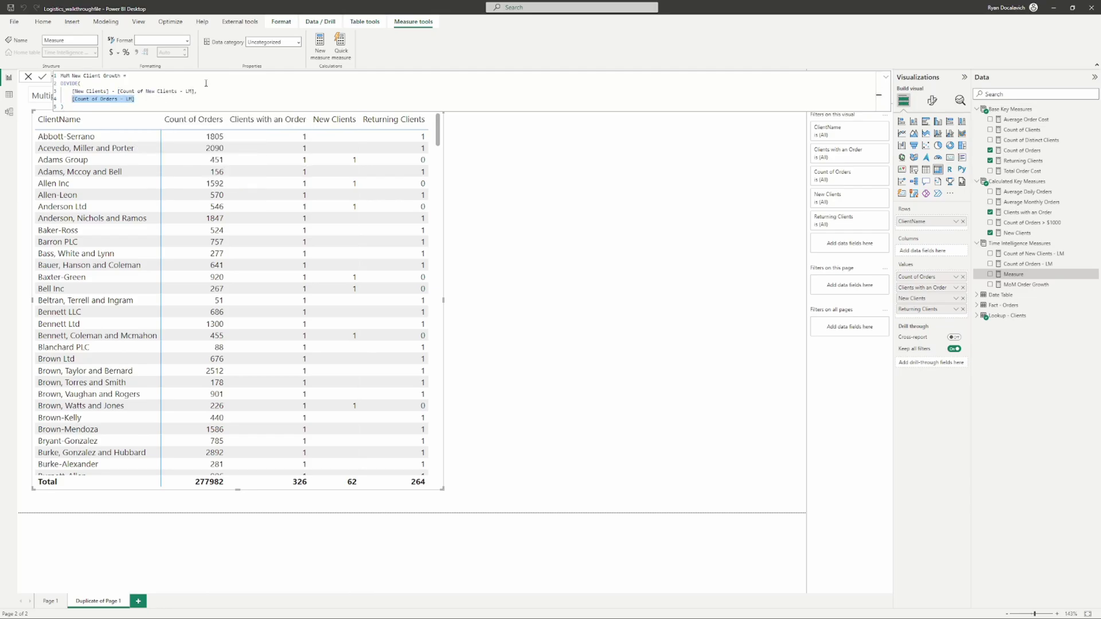
text(lm)
key(Tab)
key(Return)
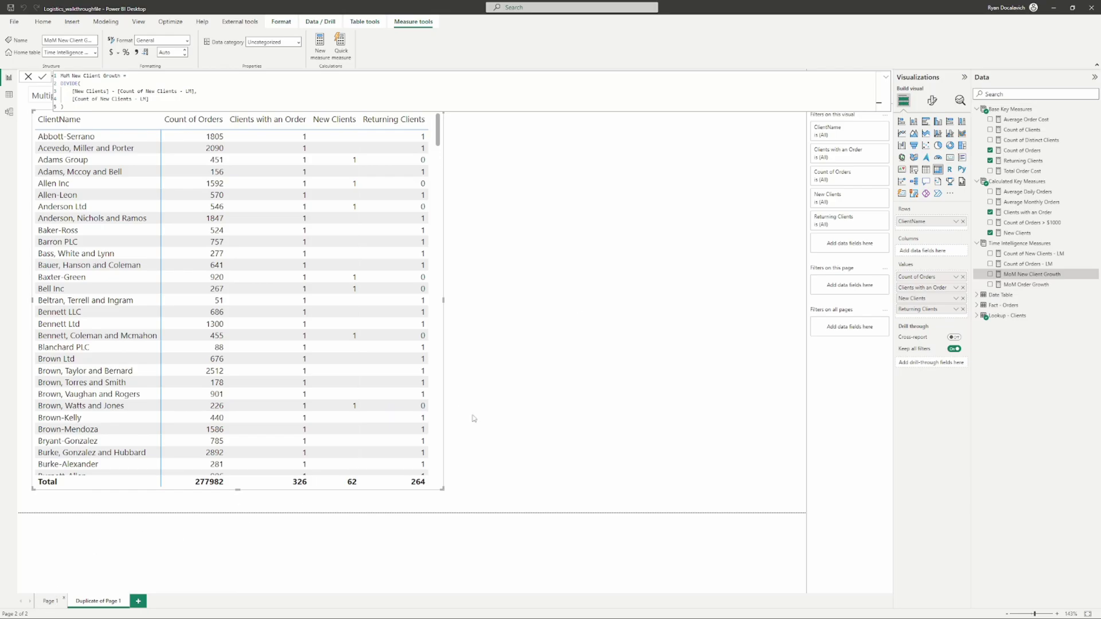
- Copy Page 1's order growth chart to Duplicate of Page 1 and plot New Clients as columns with MoM New Client Growth as the line
click(50, 601)
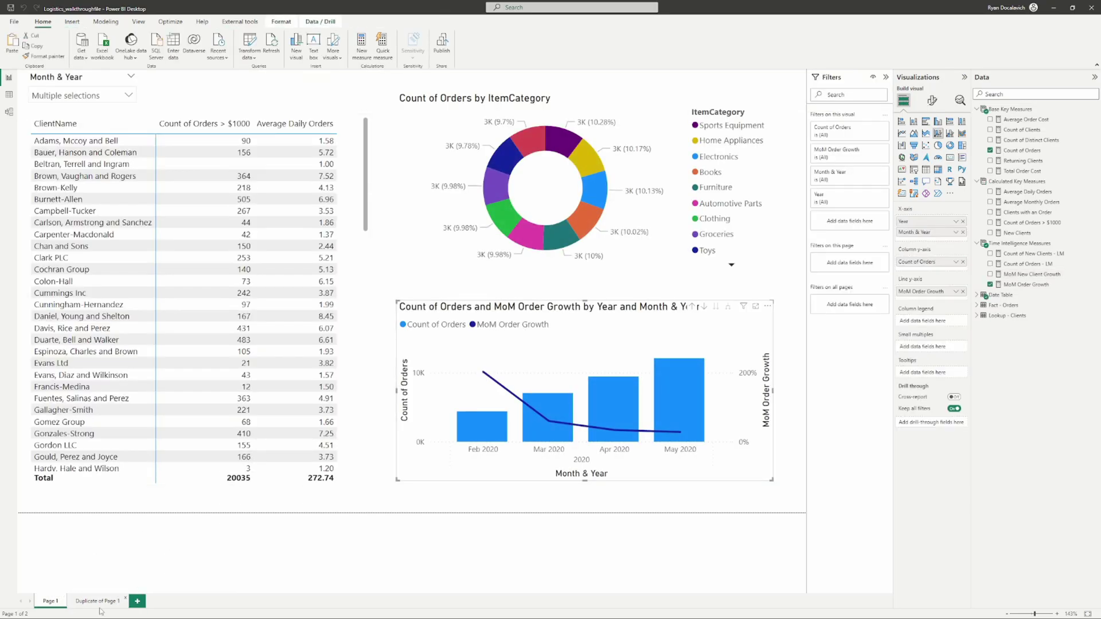
click(98, 602)
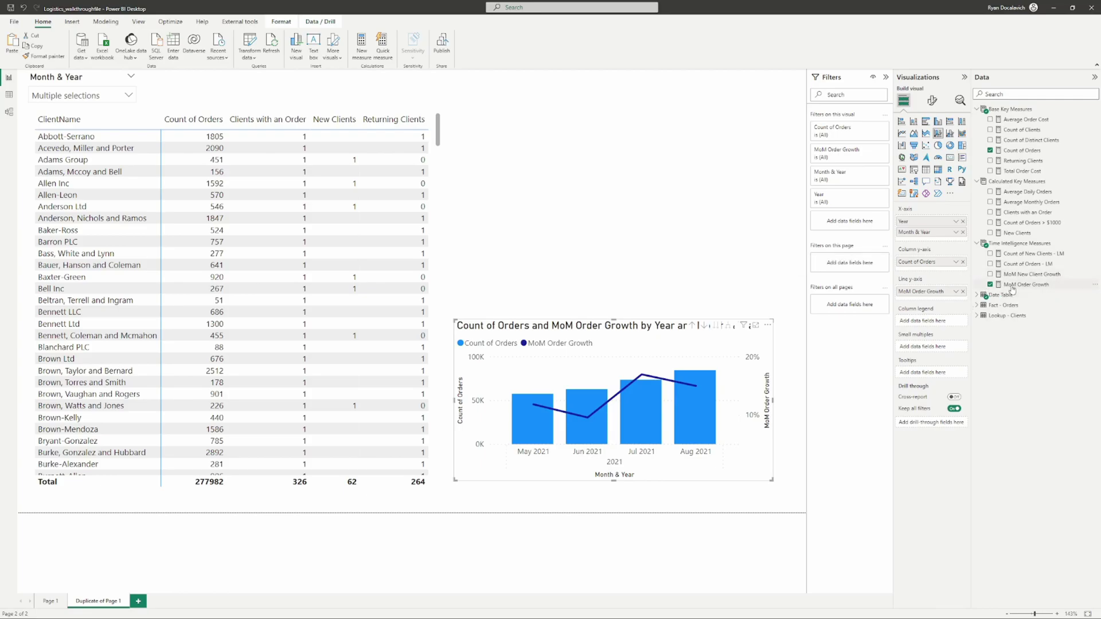
drag(1032, 277, 931, 292)
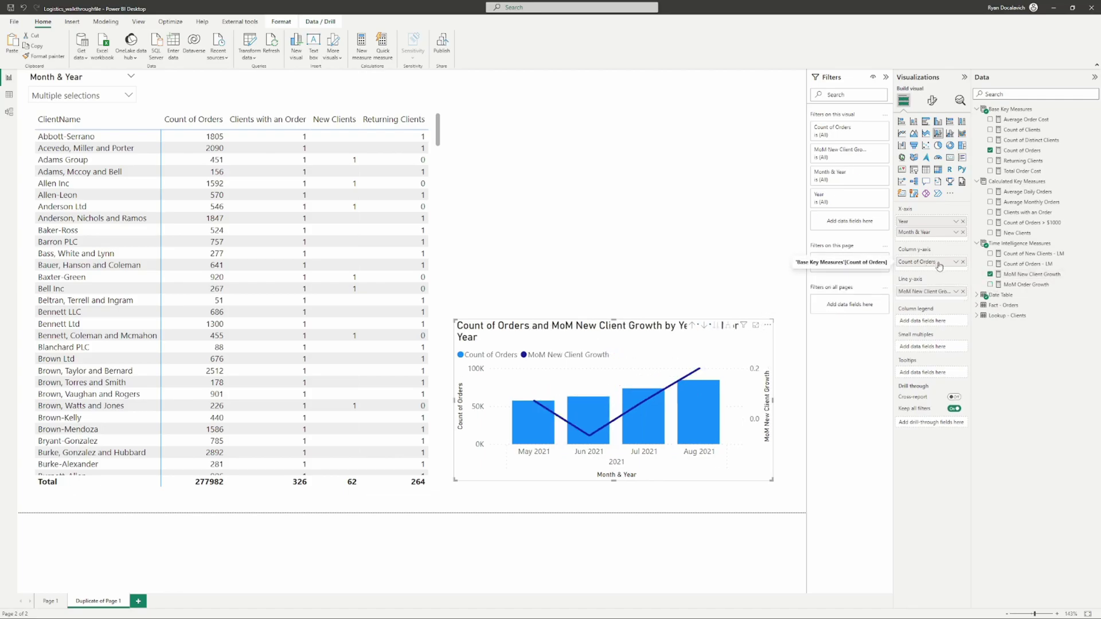
drag(1017, 233, 930, 265)
click(963, 273)
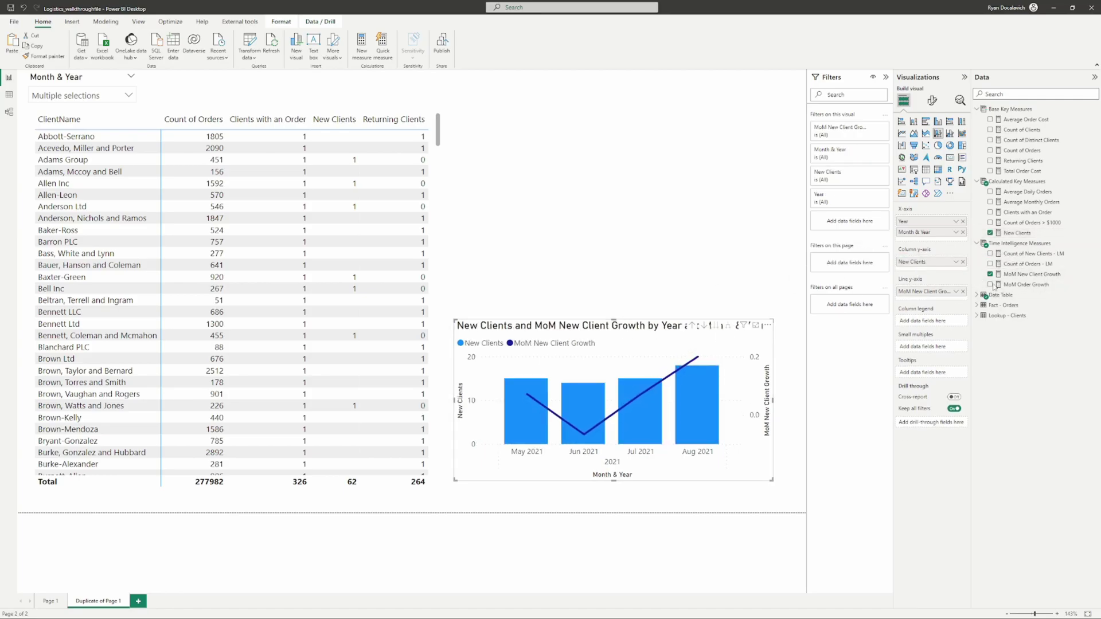
- Format the MoM New Client Growth measure as a percentage and inspect its June 2021 point on the chart
click(1029, 274)
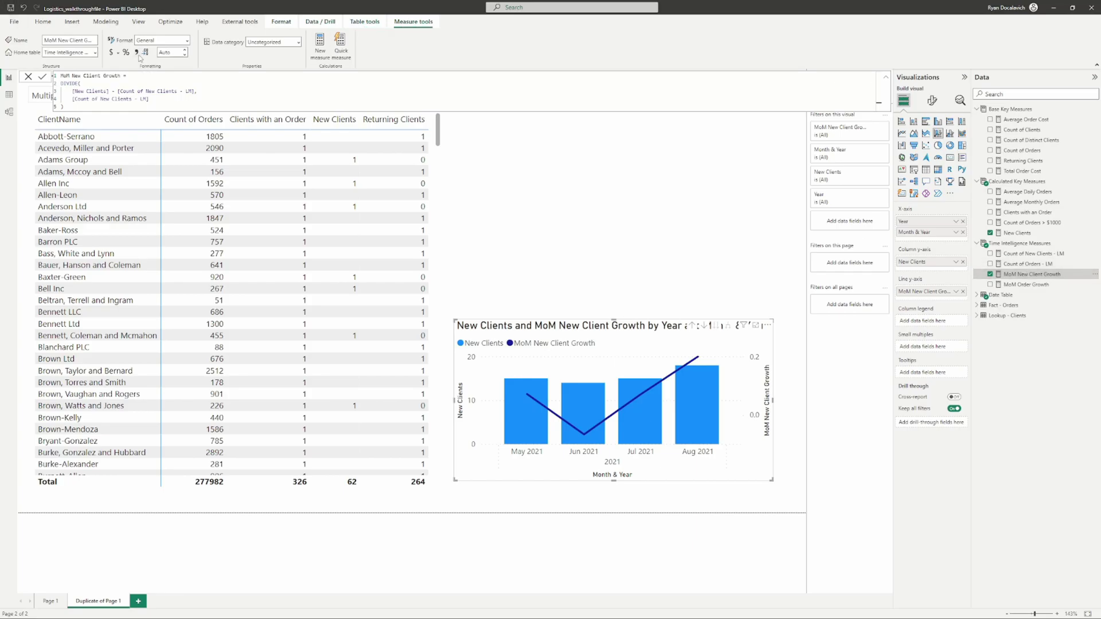
click(126, 52)
click(590, 293)
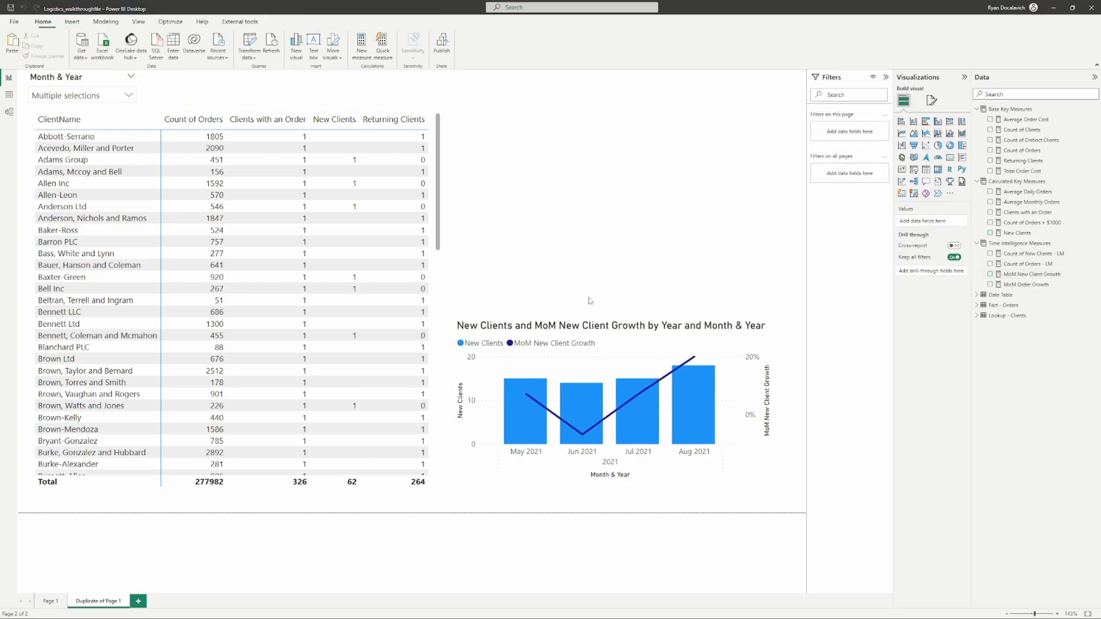
click(587, 325)
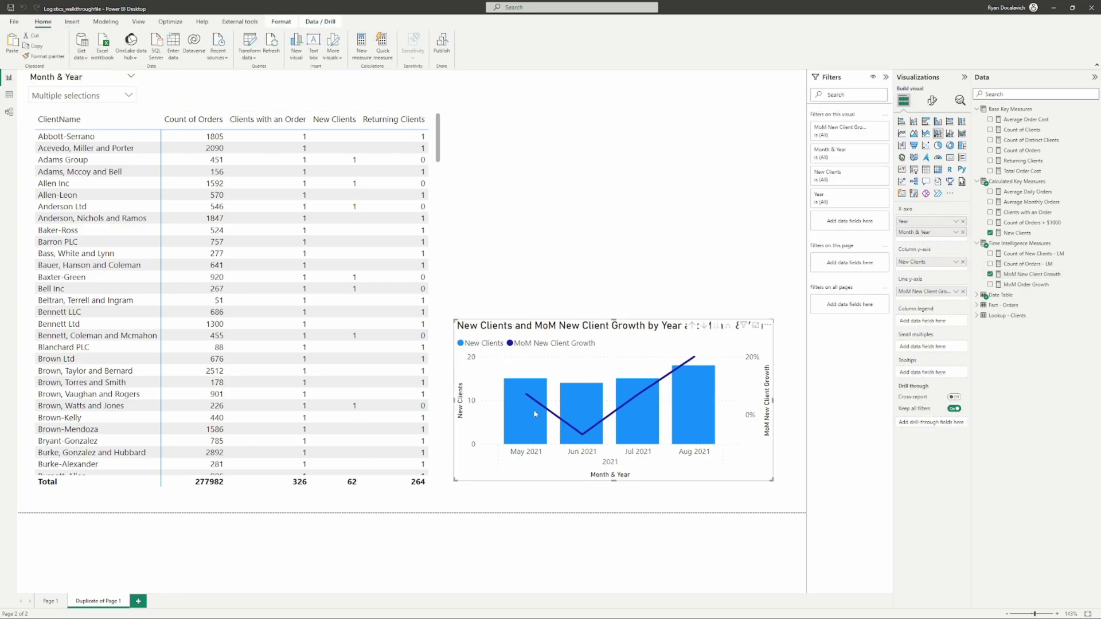
mouse_move(586, 436)
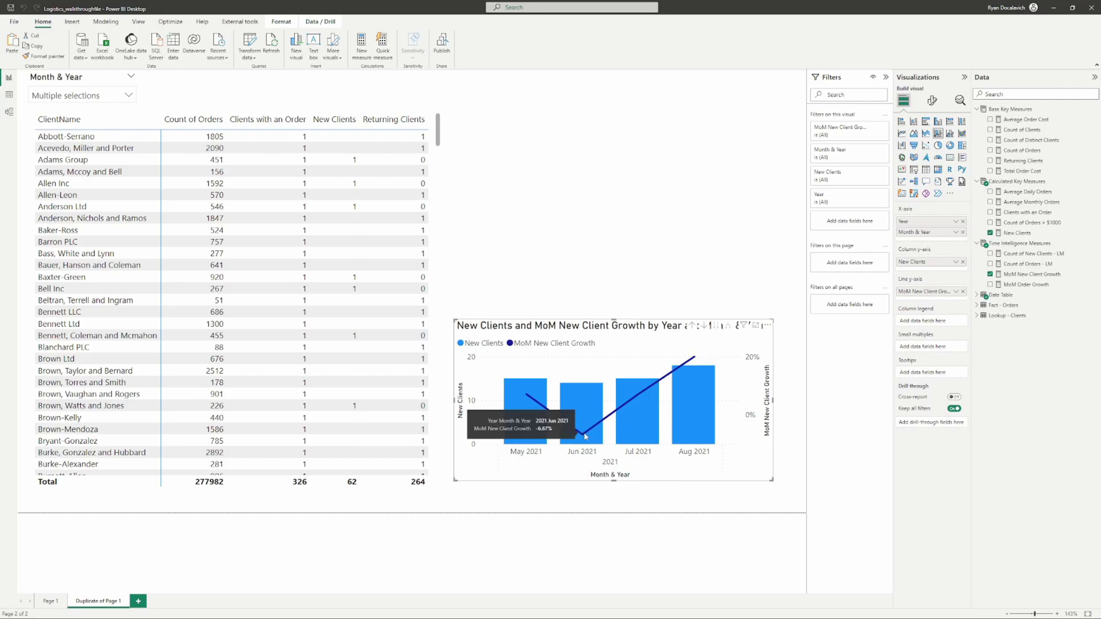
mouse_move(688, 410)
mouse_move(582, 398)
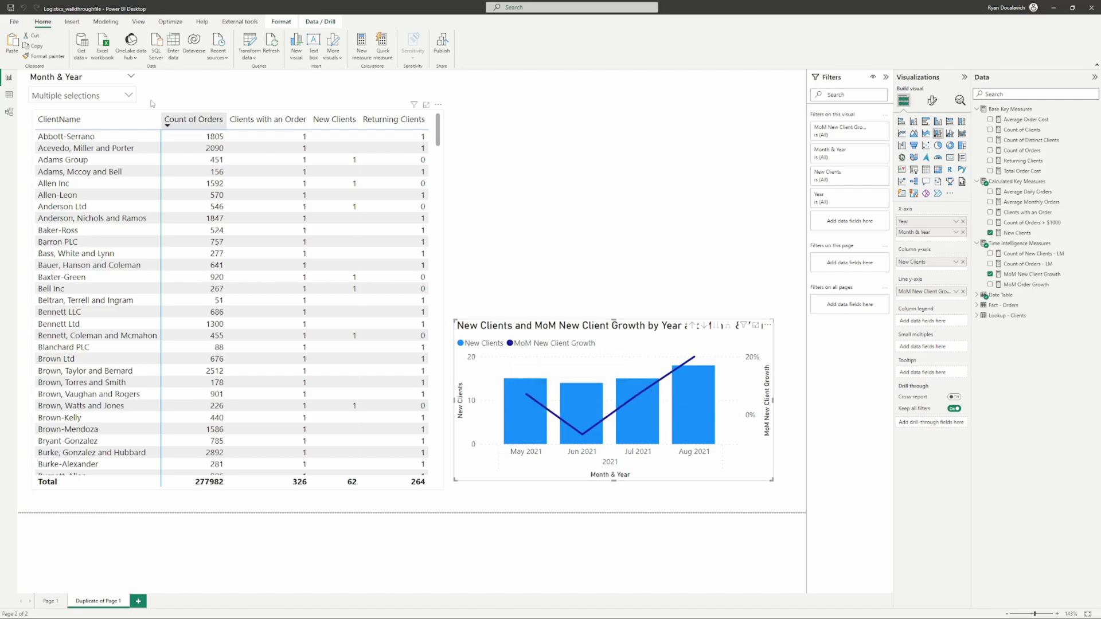
- Clear the Month & Year slicer selection and enlarge the new client growth chart to show all months
click(90, 92)
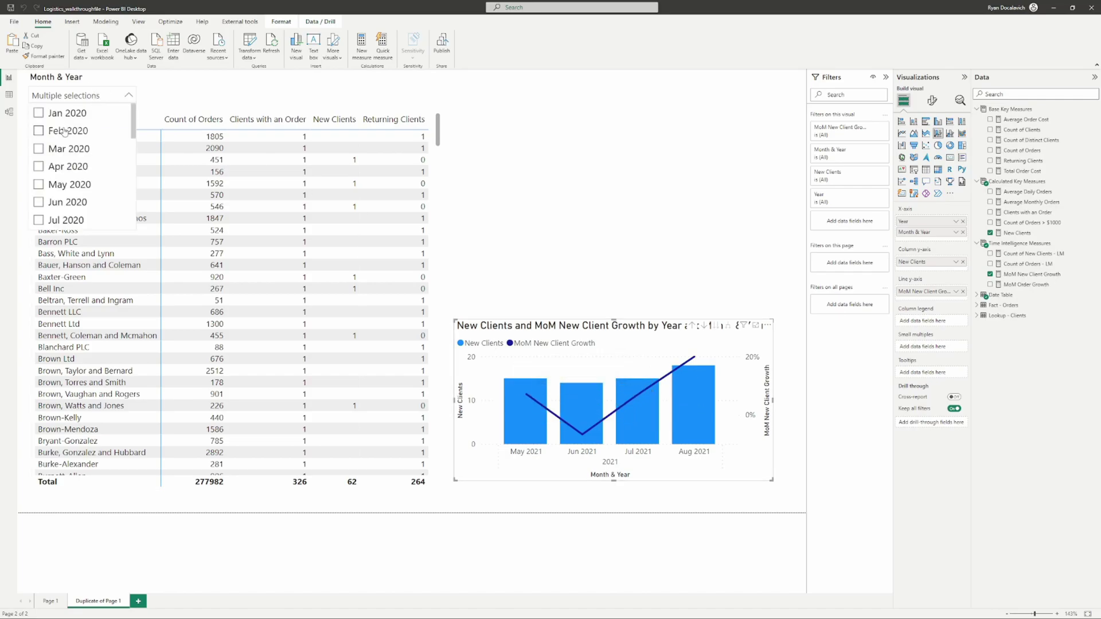
click(118, 78)
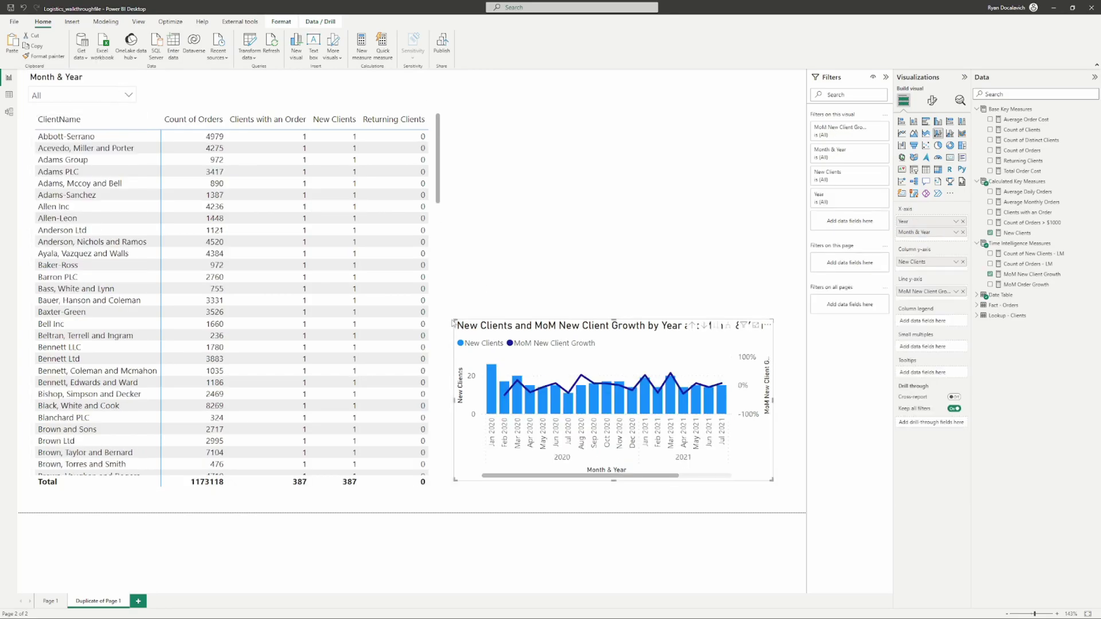
drag(455, 319, 259, 281)
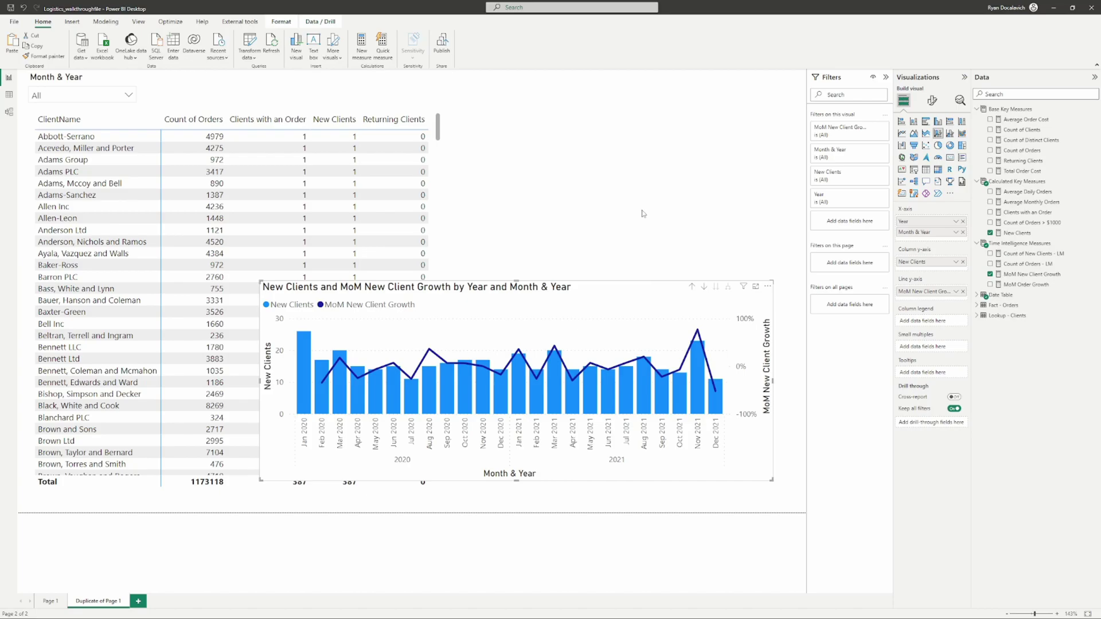
click(611, 235)
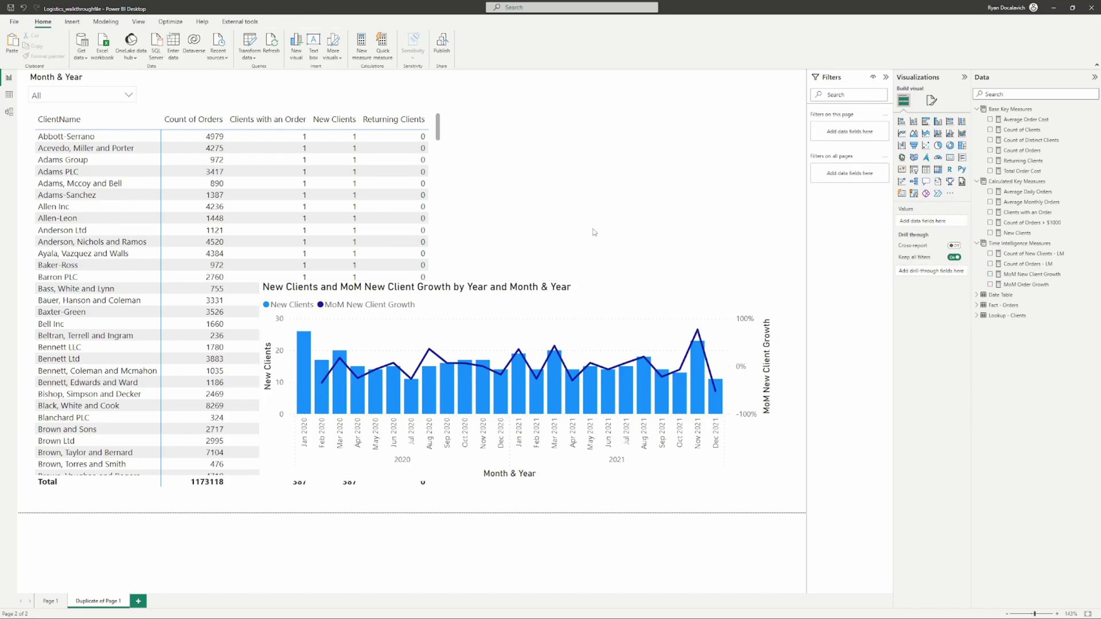